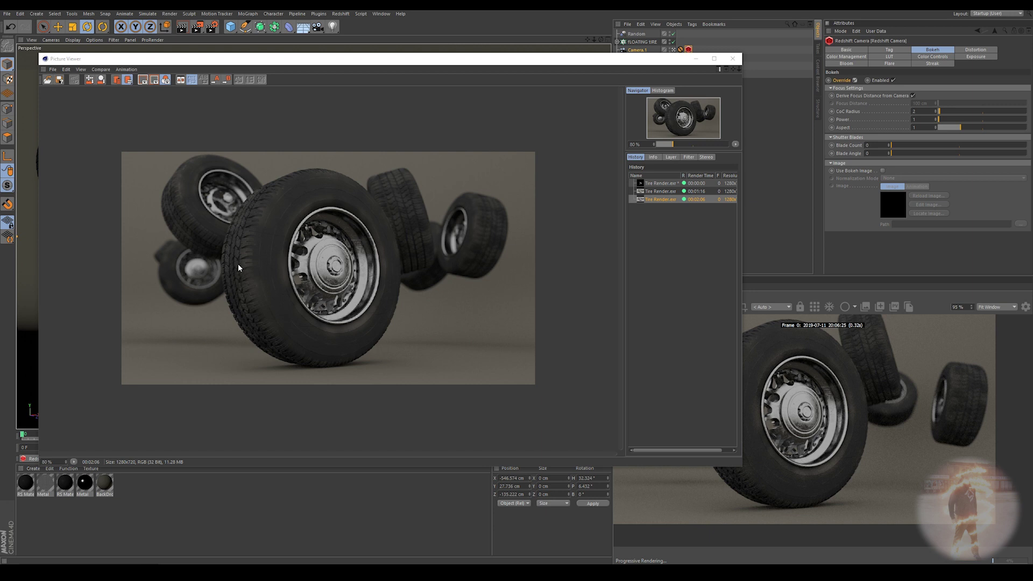
Inspect the finished tire render up close in the Picture Viewer and close the viewer
scroll(225, 261, up, 5)
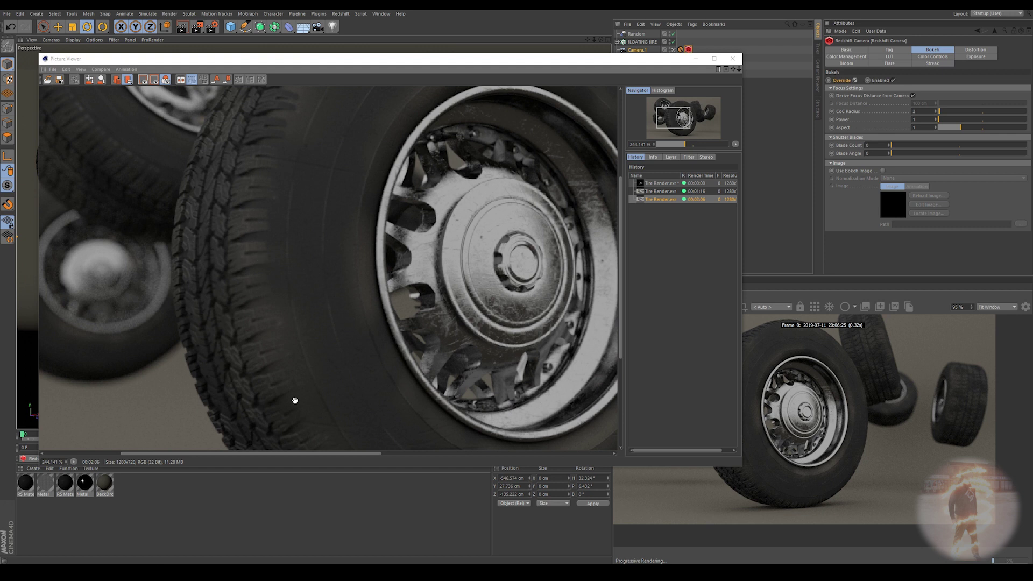
scroll(307, 320, down, 1)
scroll(306, 319, down, 1)
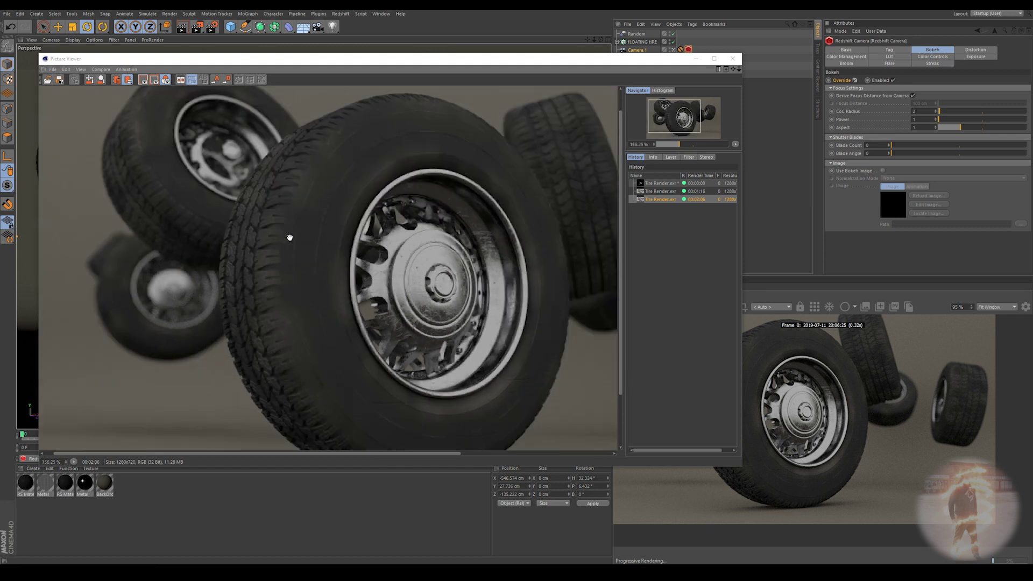
scroll(327, 229, down, 2)
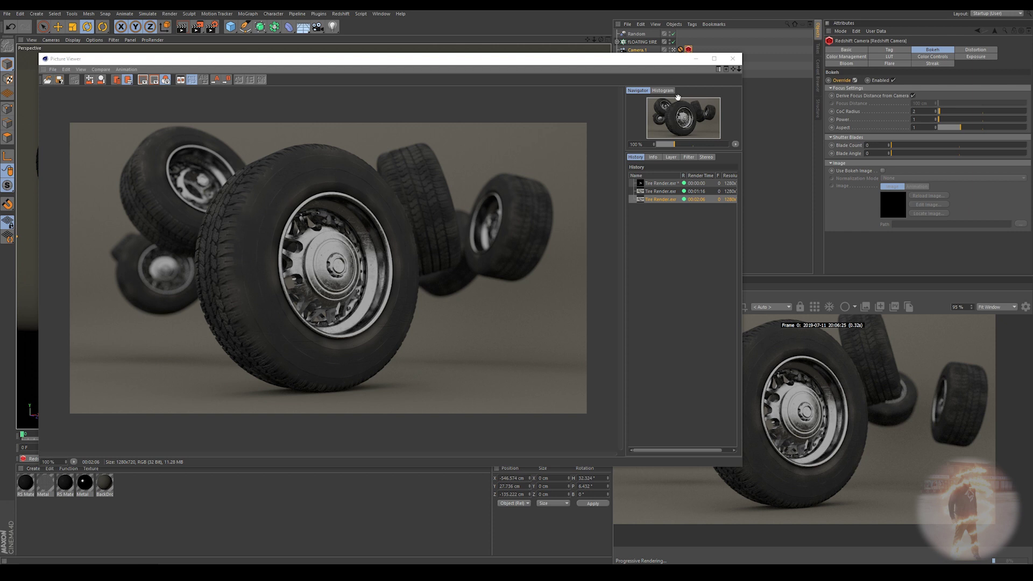
click(732, 58)
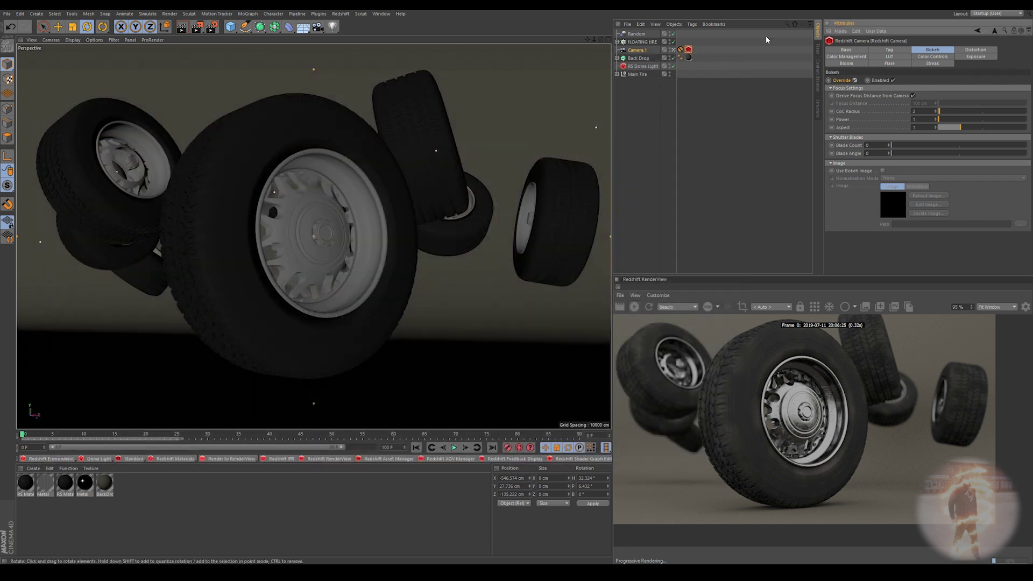
Expand the floating tire cloner and hide its Middle and Tire groups in both the viewport and the render
click(643, 42)
click(617, 41)
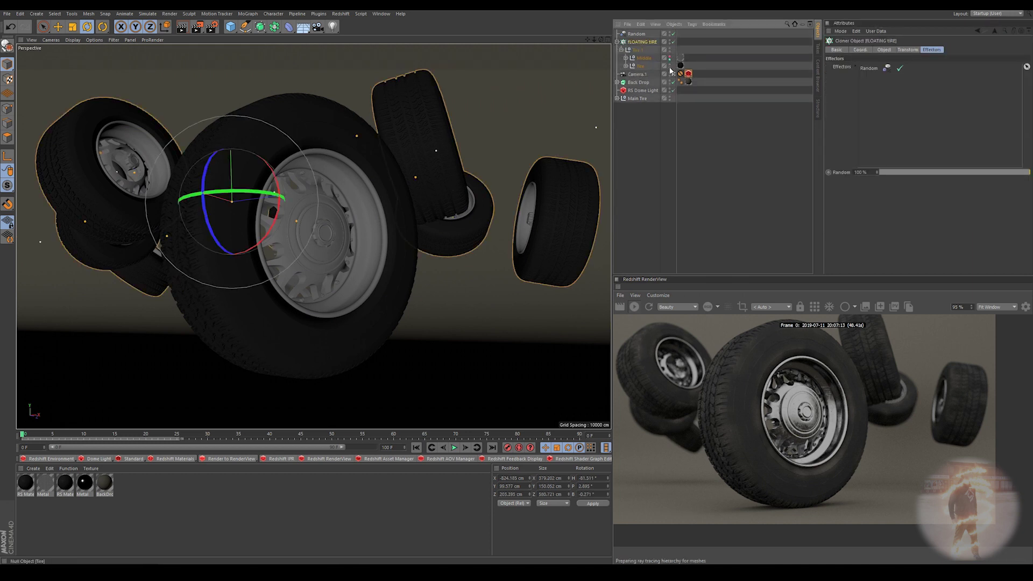
click(670, 57)
click(670, 59)
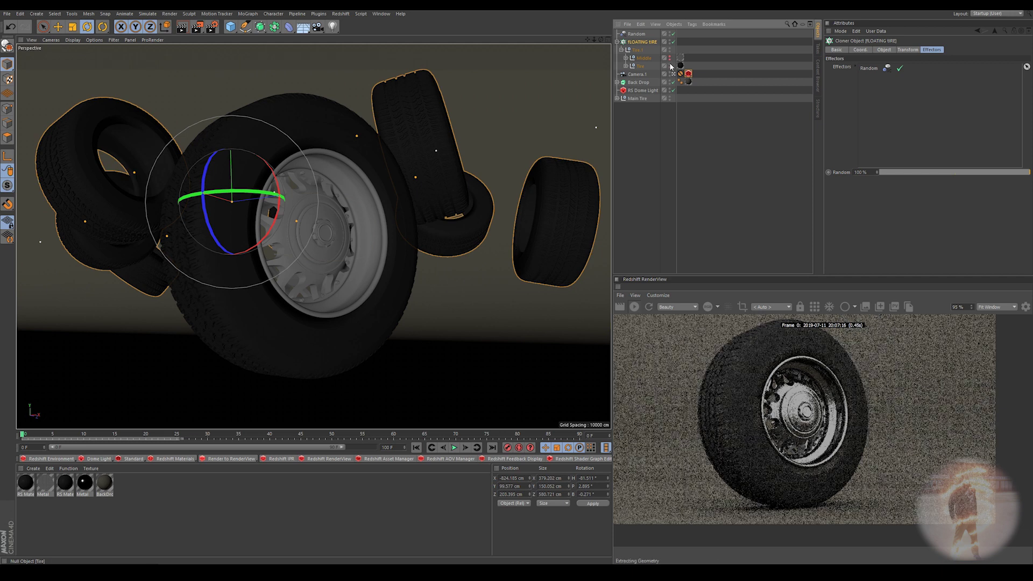
click(670, 65)
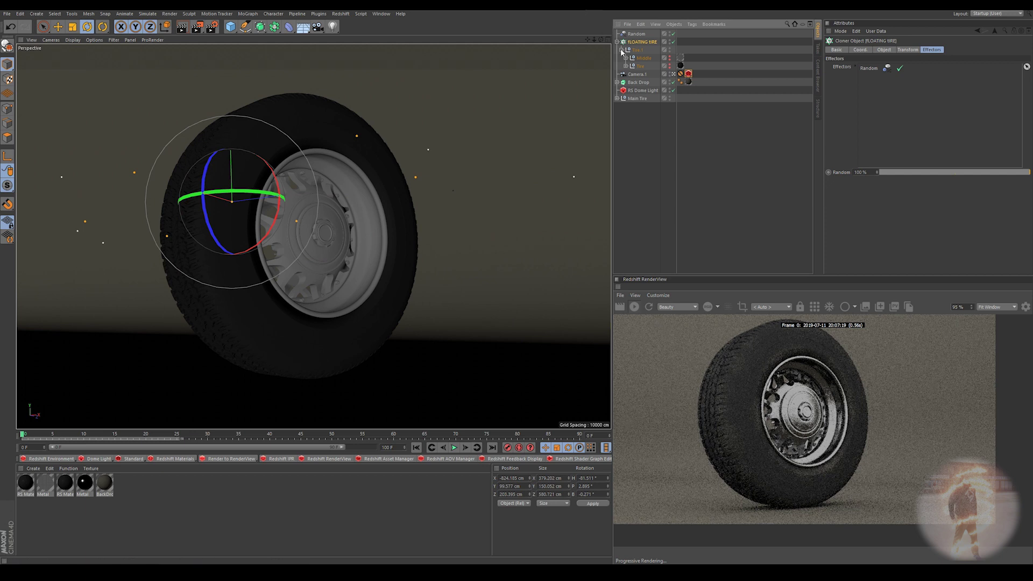
Turn off the Bokeh override in the Redshift Camera tag on Camera.1
click(637, 75)
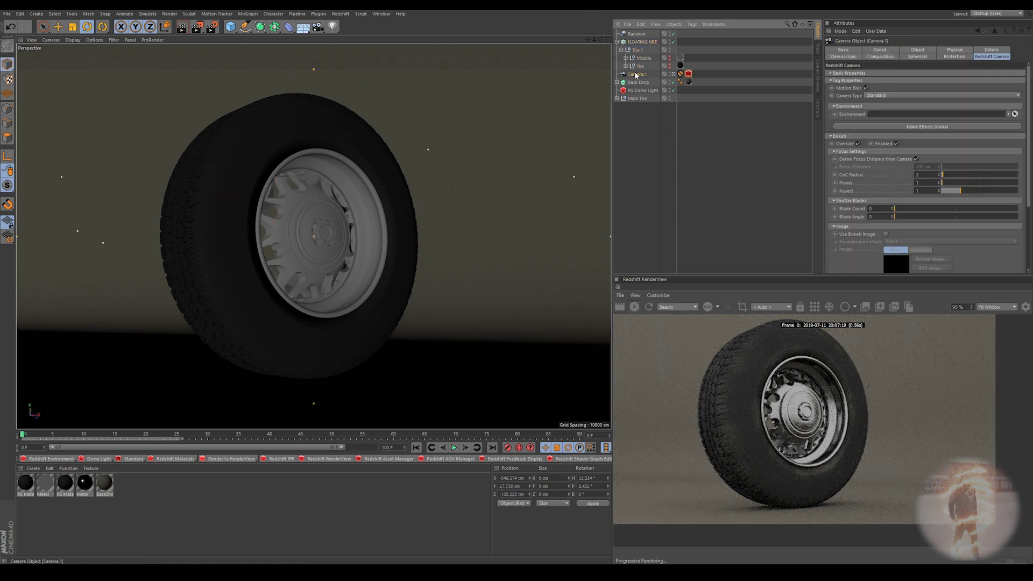
click(689, 74)
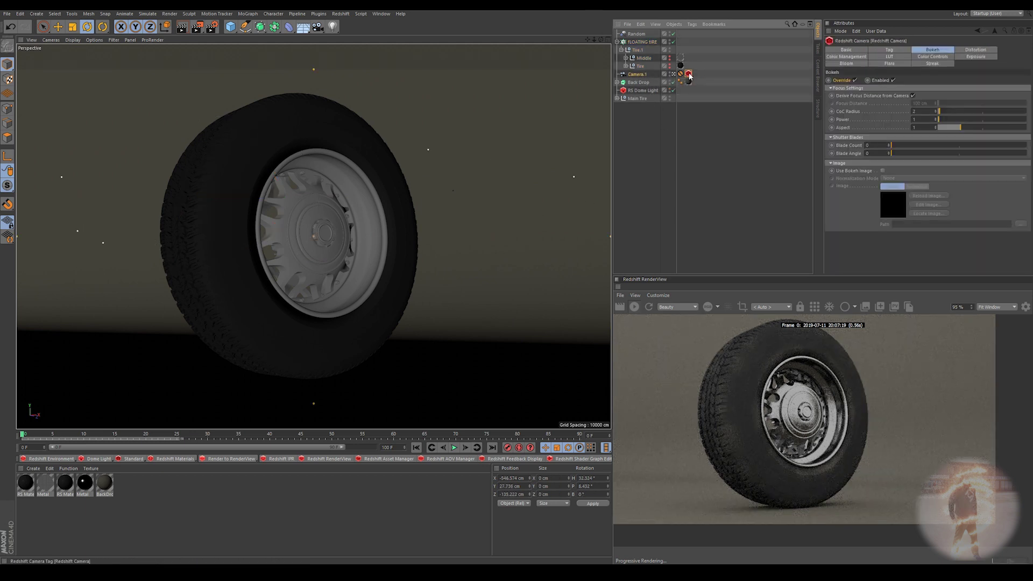
right_click(641, 77)
mouse_move(699, 136)
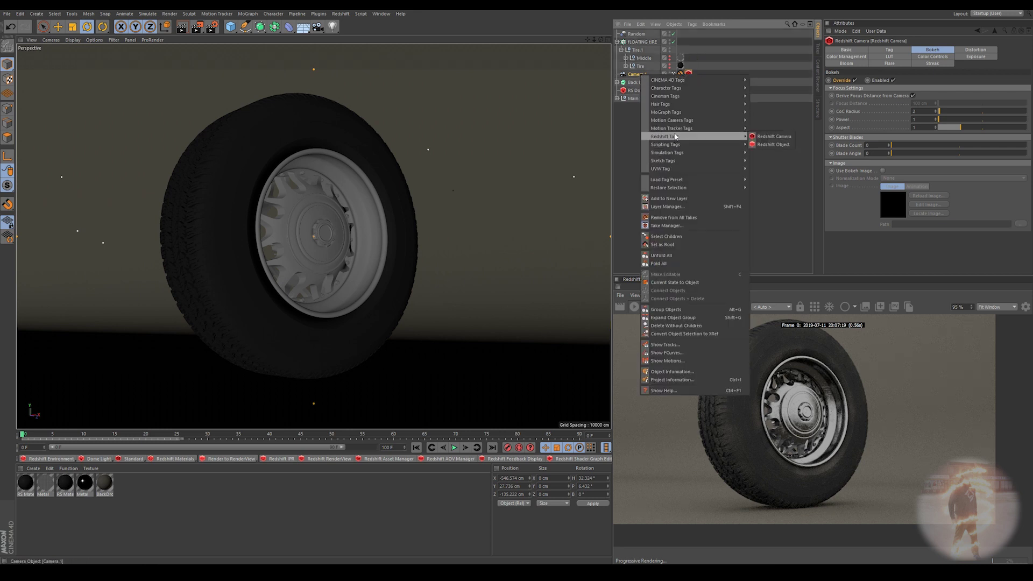
click(773, 79)
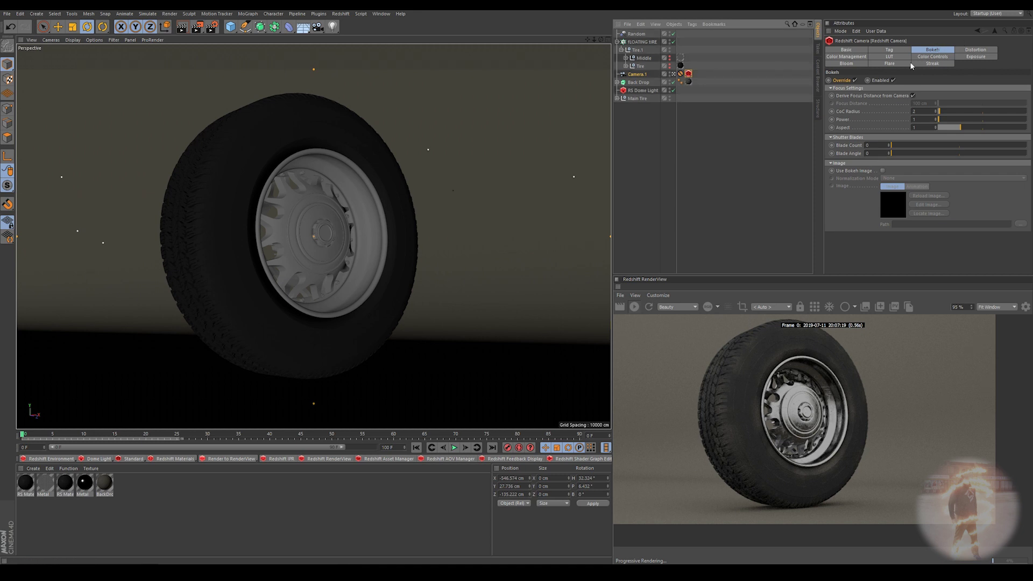
click(856, 80)
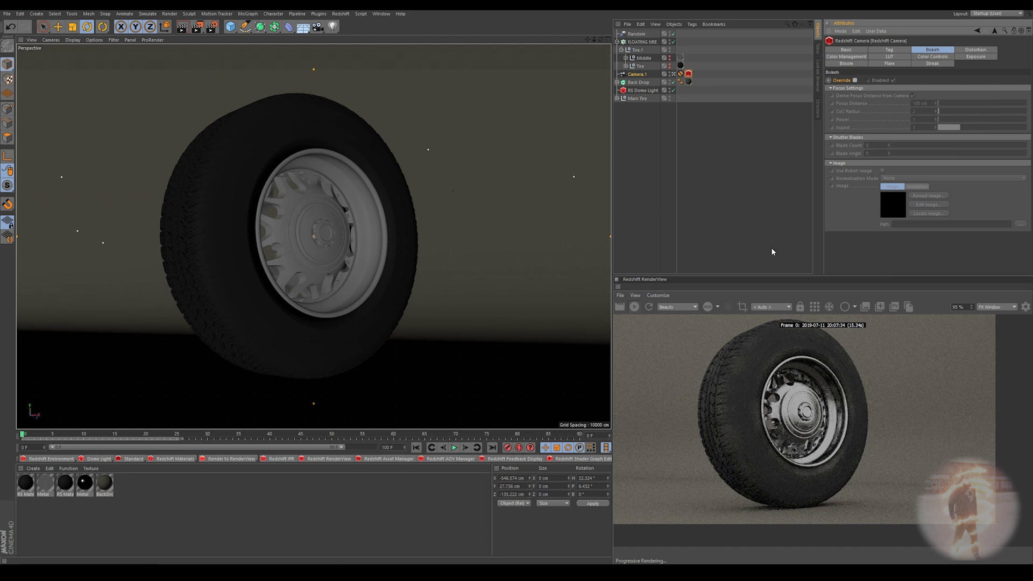
Toggle the camera tag's Exposure override off and on, try a higher film speed, and undo the film speed change
click(979, 57)
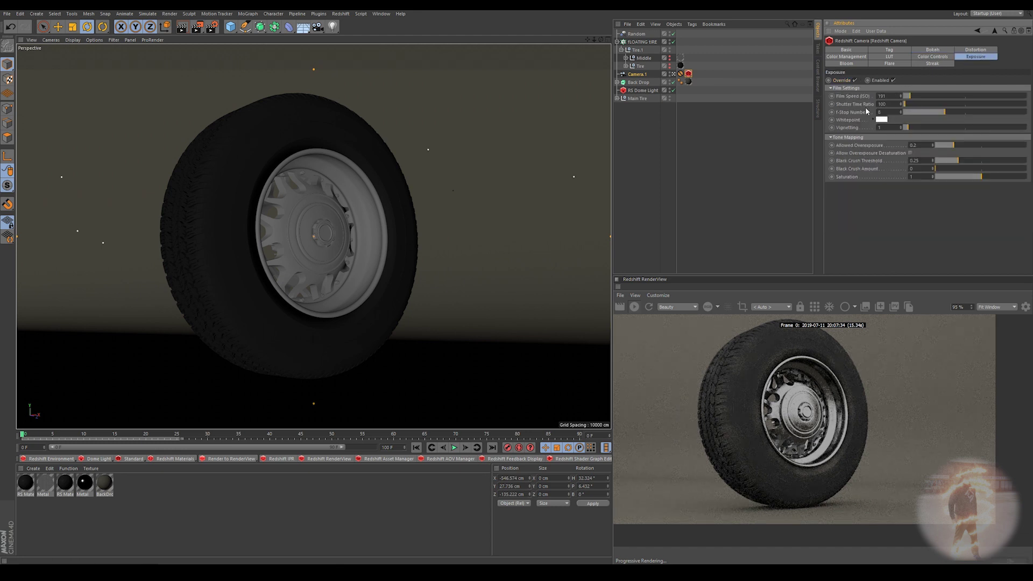
click(856, 80)
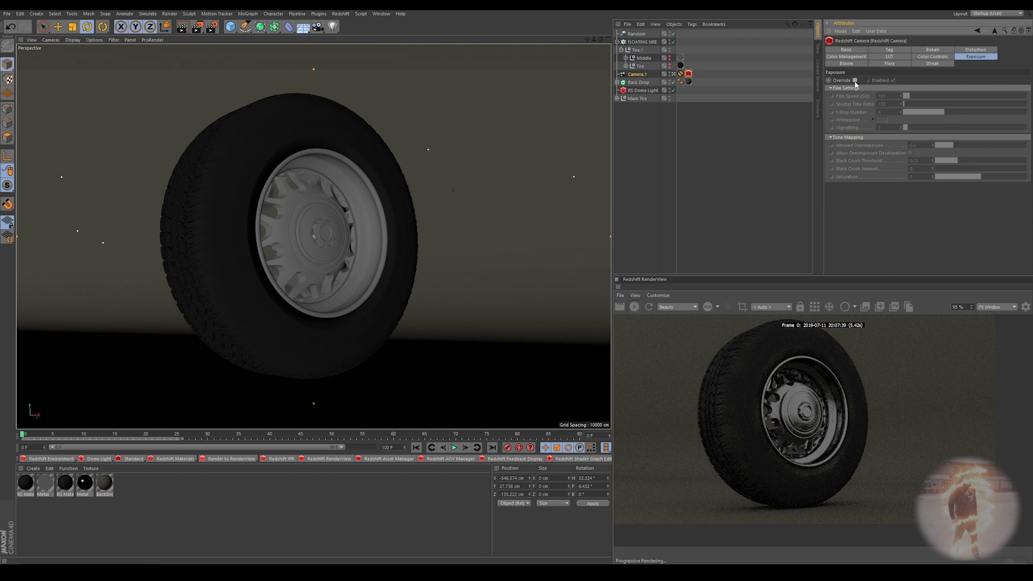
click(854, 81)
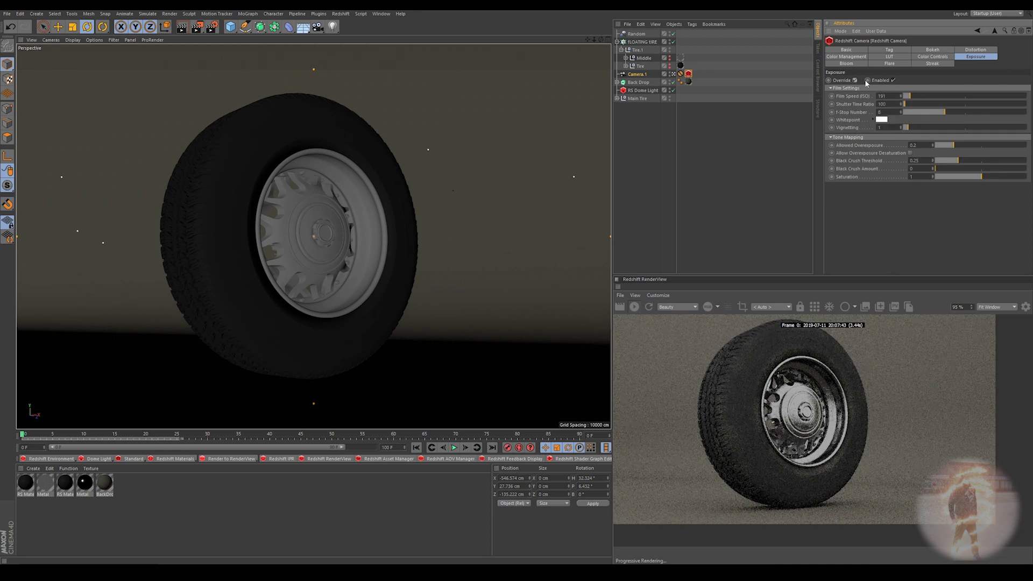
click(928, 95)
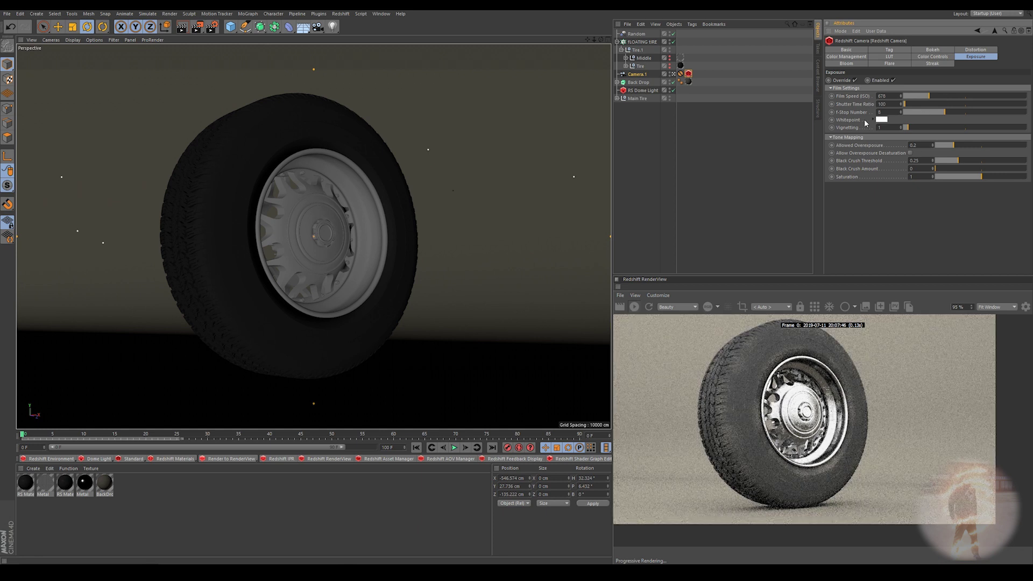
key(ctrl+z)
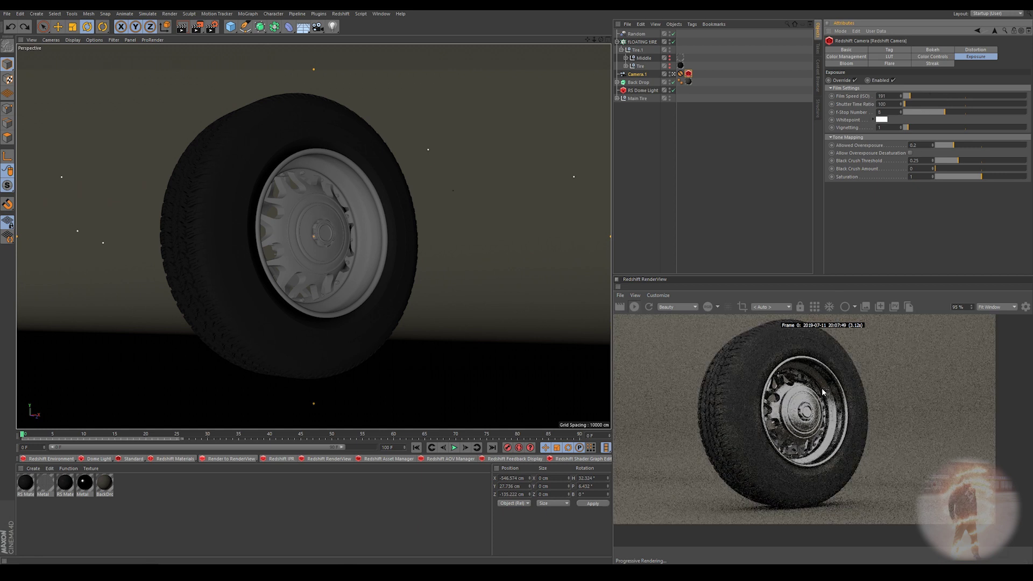
Review the Back Drop extrude, the Redshift commands and the RS Dome Light's general settings, leaving nothing selected
click(637, 83)
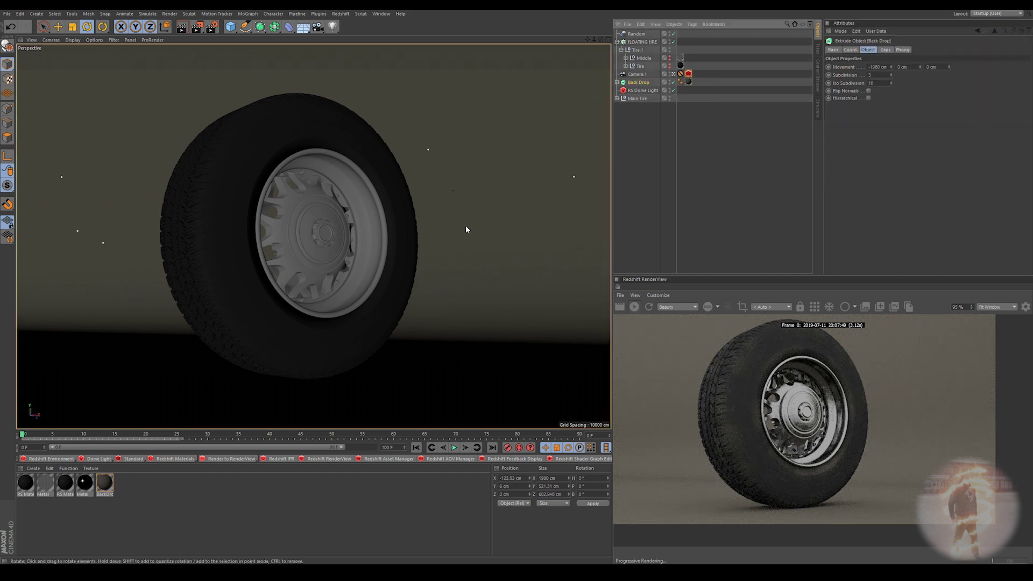
click(642, 93)
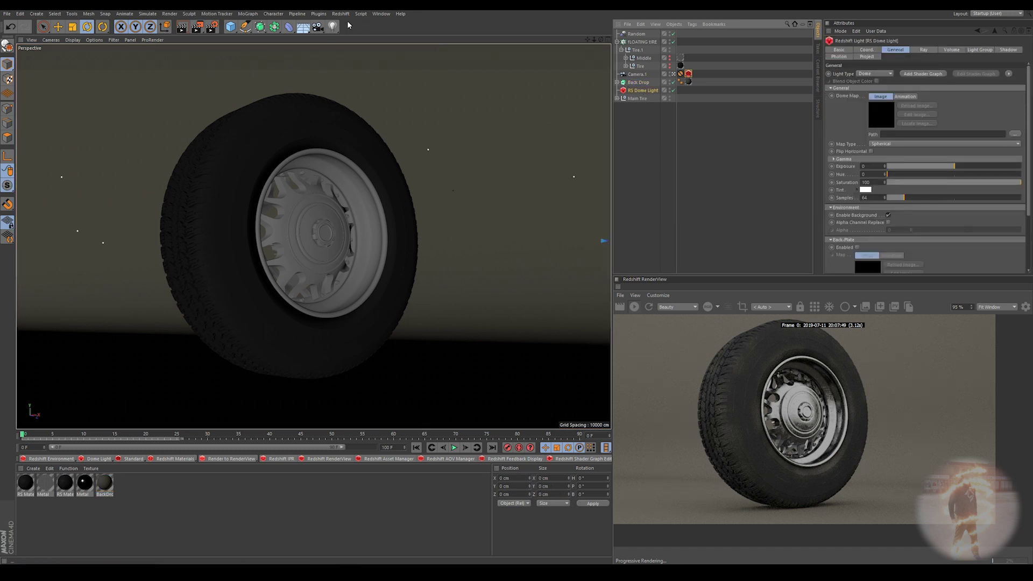
click(340, 15)
mouse_move(403, 34)
click(647, 115)
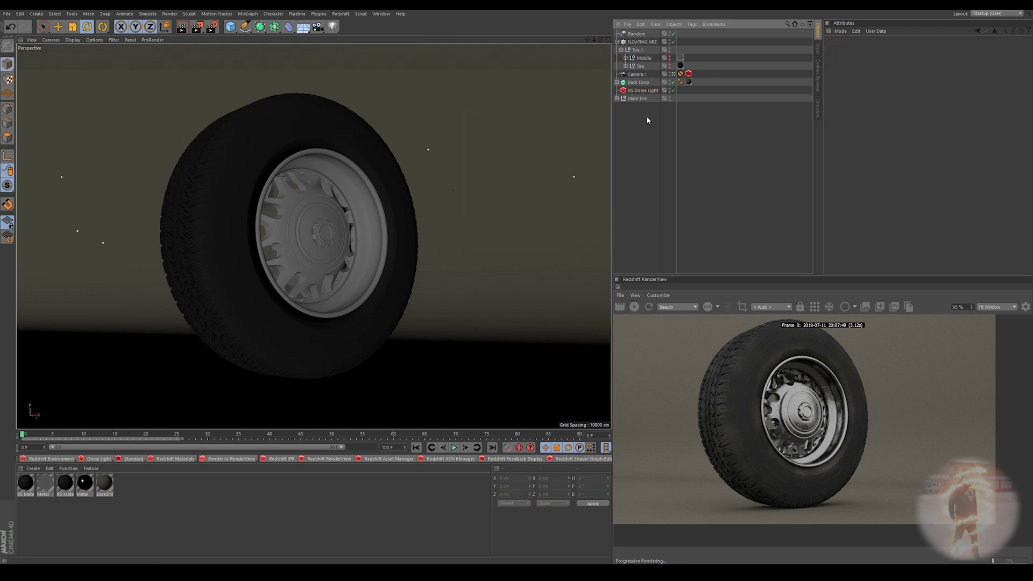
click(643, 92)
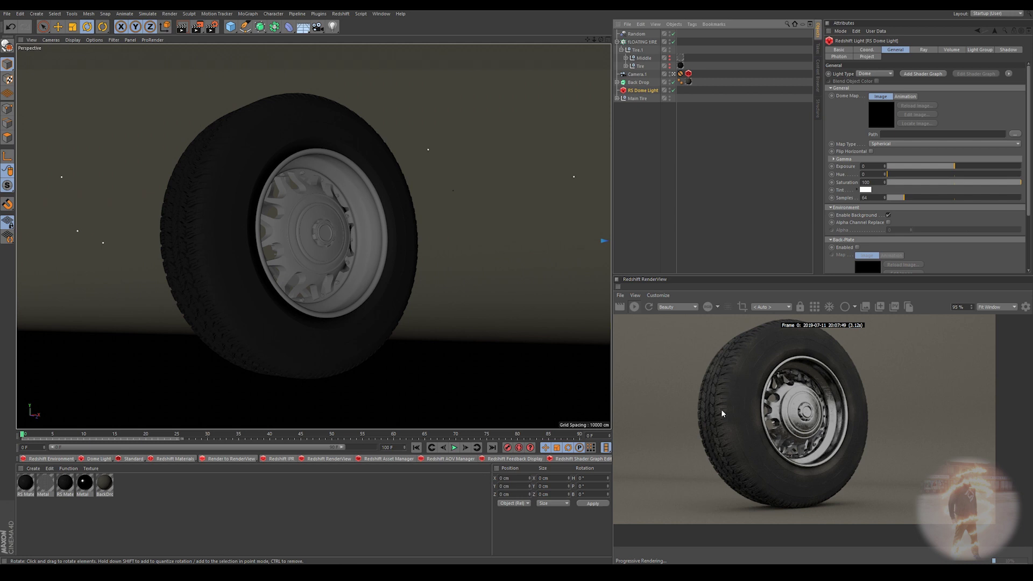
click(656, 119)
Expand Main Tire, select its Middle group, and open the Metal material's shader graph to show the RS Texture node's settings
click(618, 98)
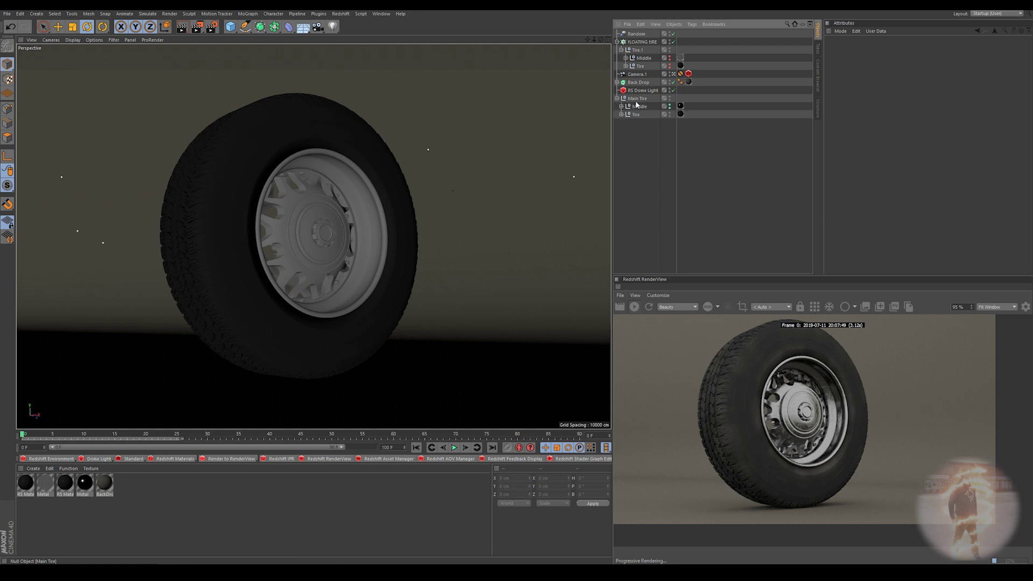
click(639, 106)
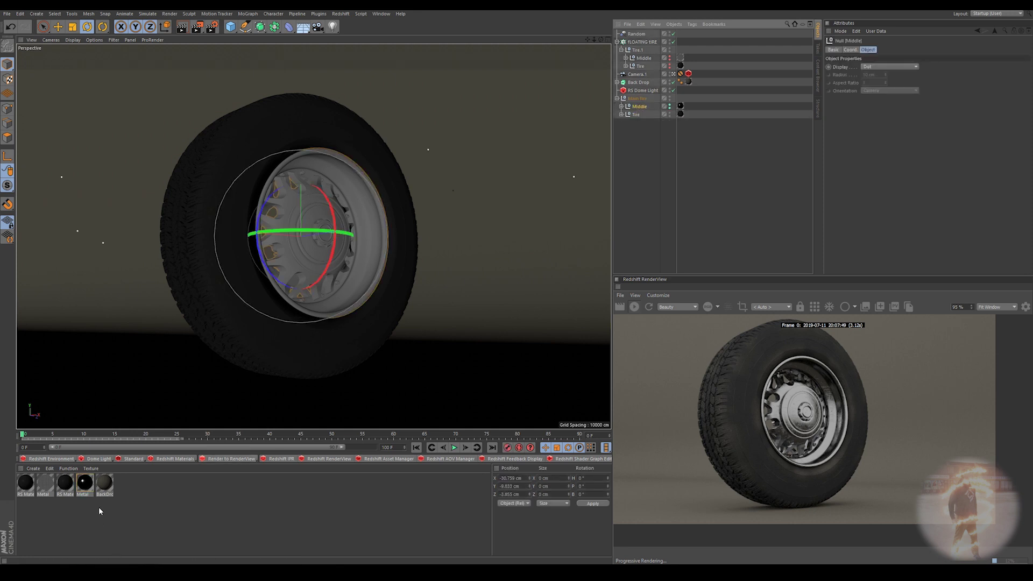
double_click(85, 486)
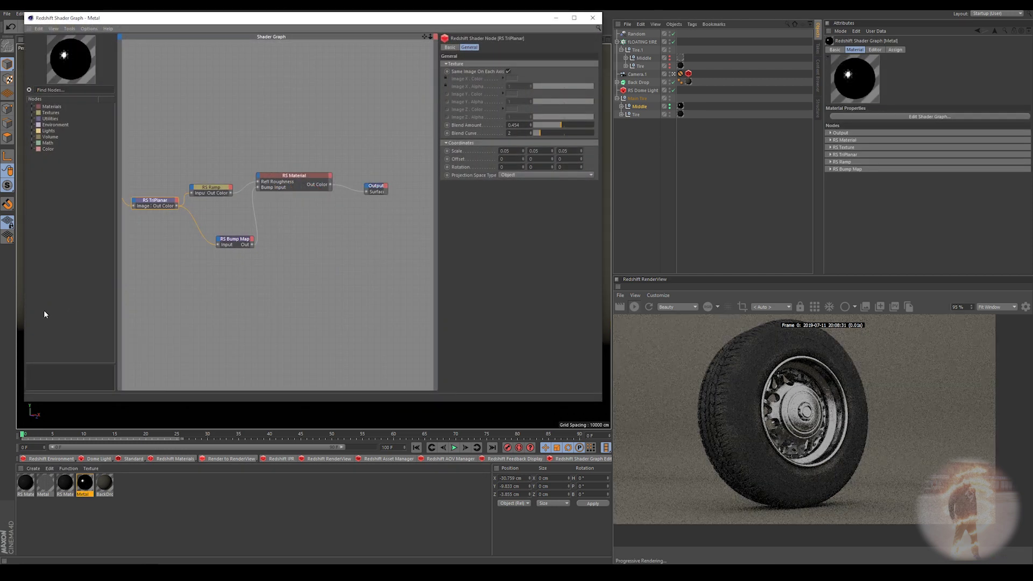
middle_drag(198, 262, 300, 279)
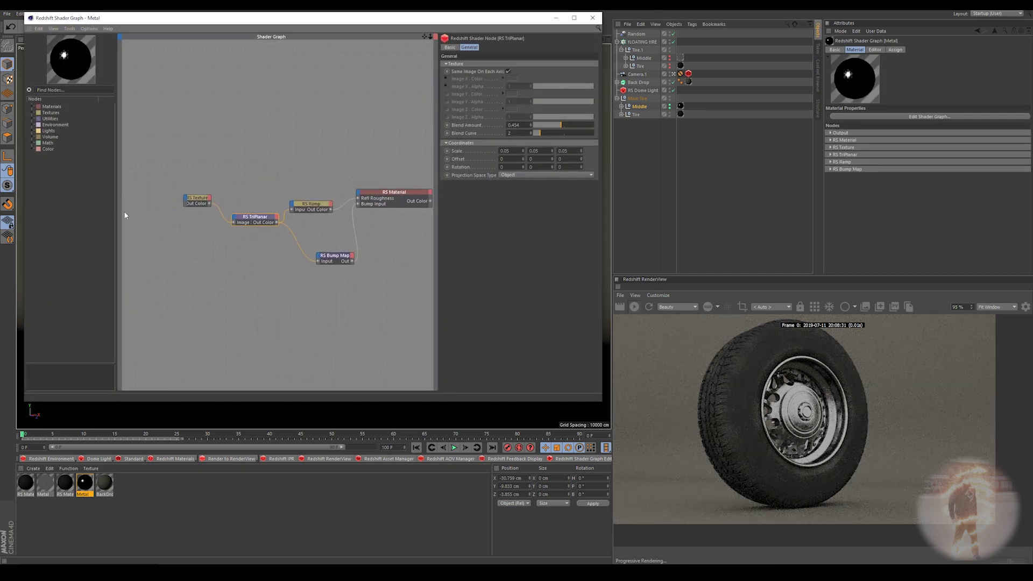
scroll(160, 207, up, 2)
click(212, 207)
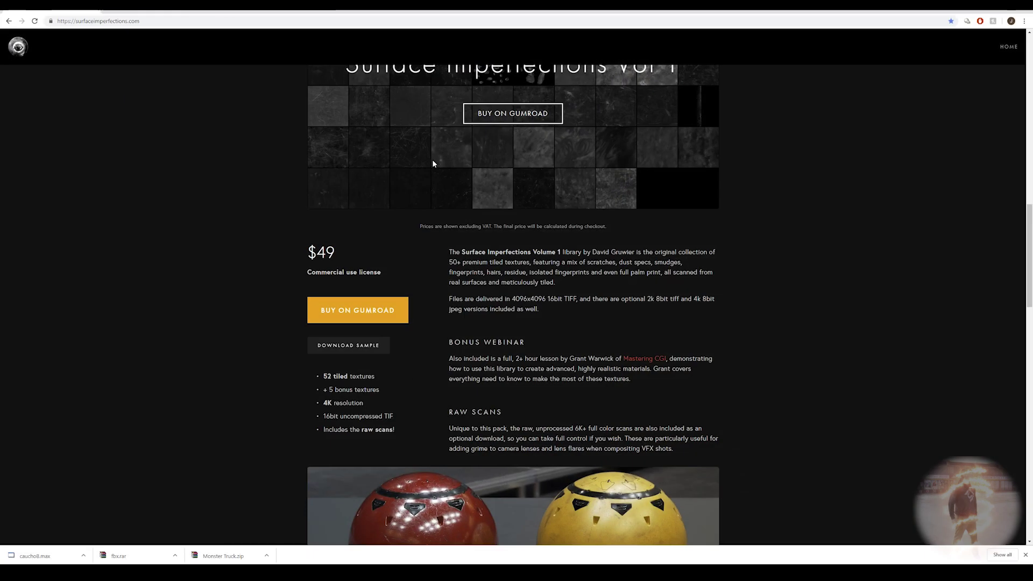
Switch to the browser and review the Surface Imperfections Vol 1 texture pack on surfaceimperfections.com
scroll(431, 159, up, 8)
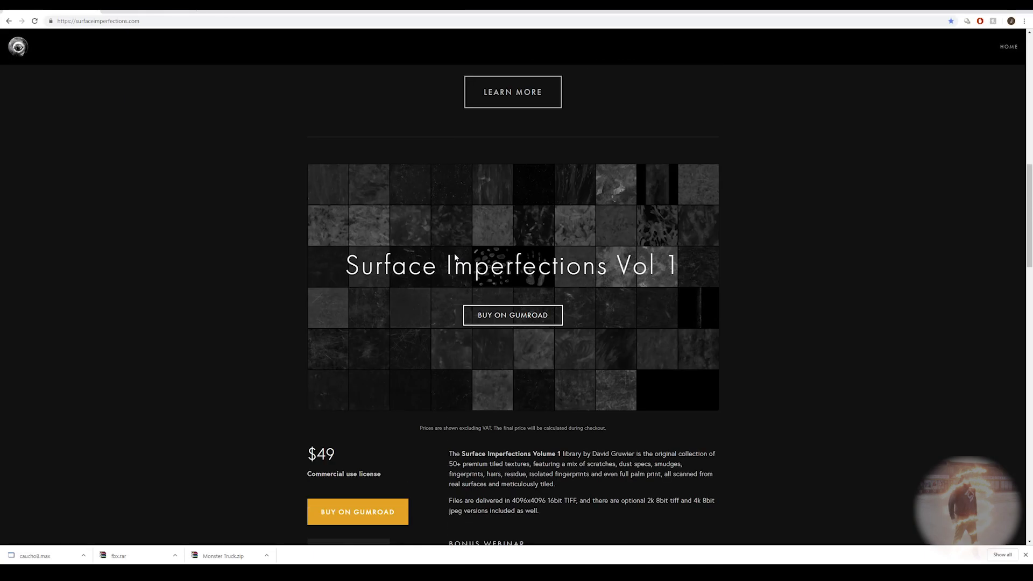
scroll(460, 248, up, 8)
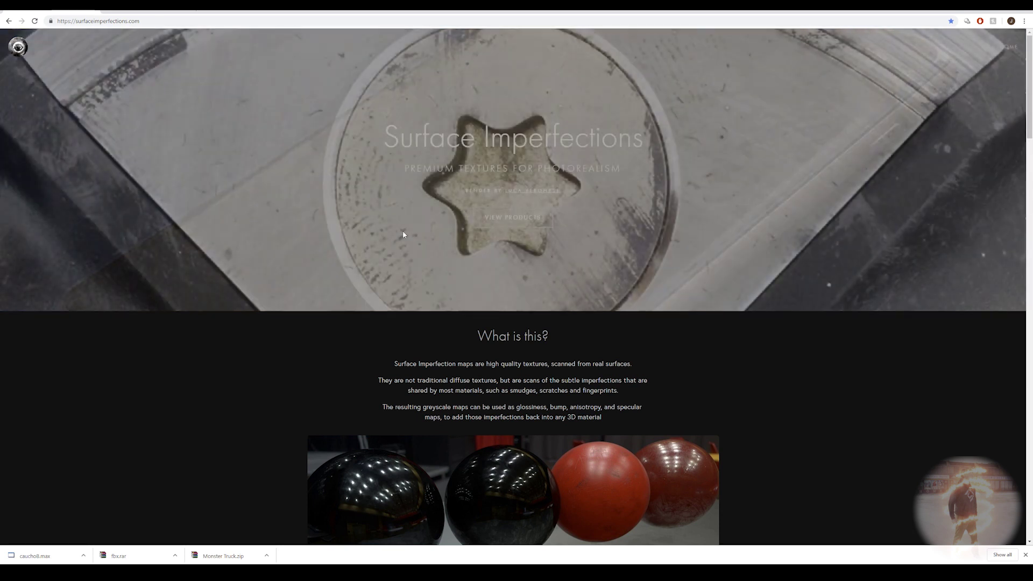
scroll(421, 338, down, 12)
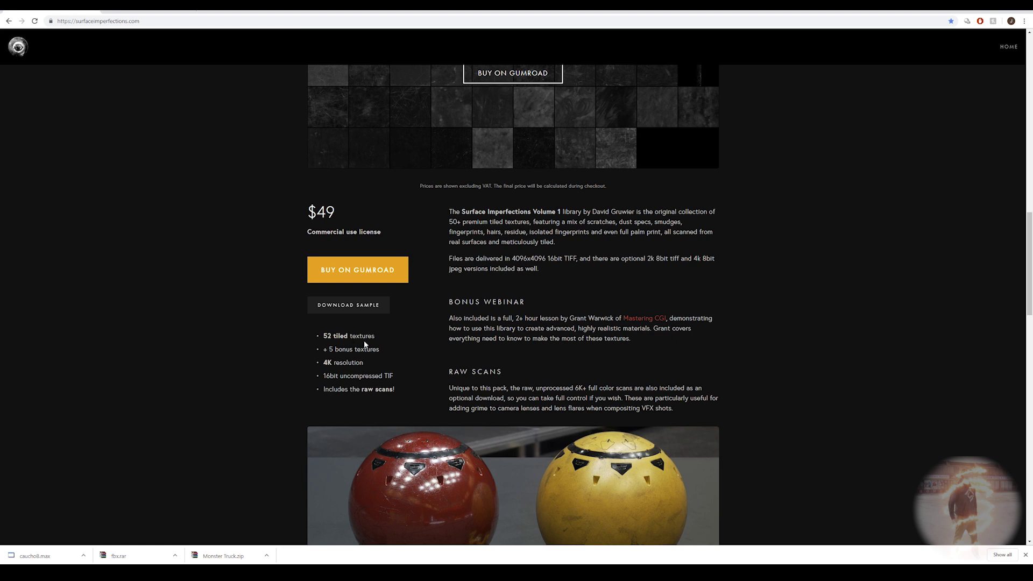
scroll(481, 289, down, 5)
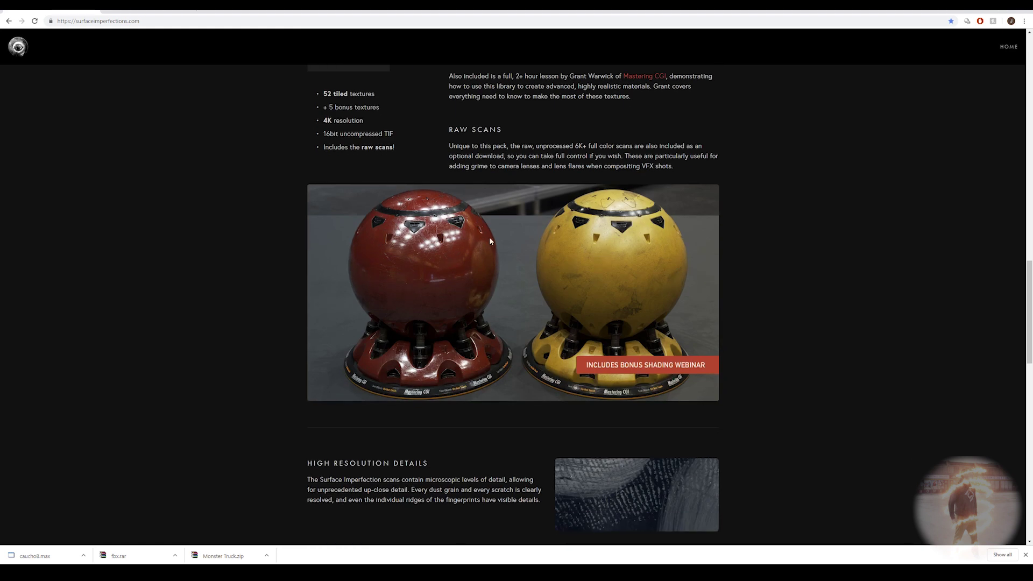
scroll(606, 237, down, 8)
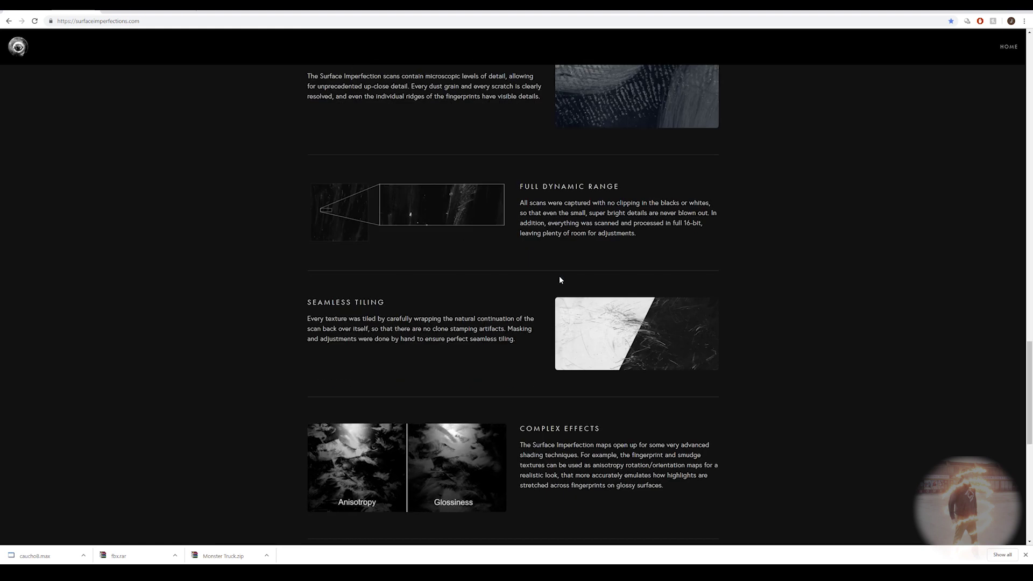
scroll(560, 275, up, 13)
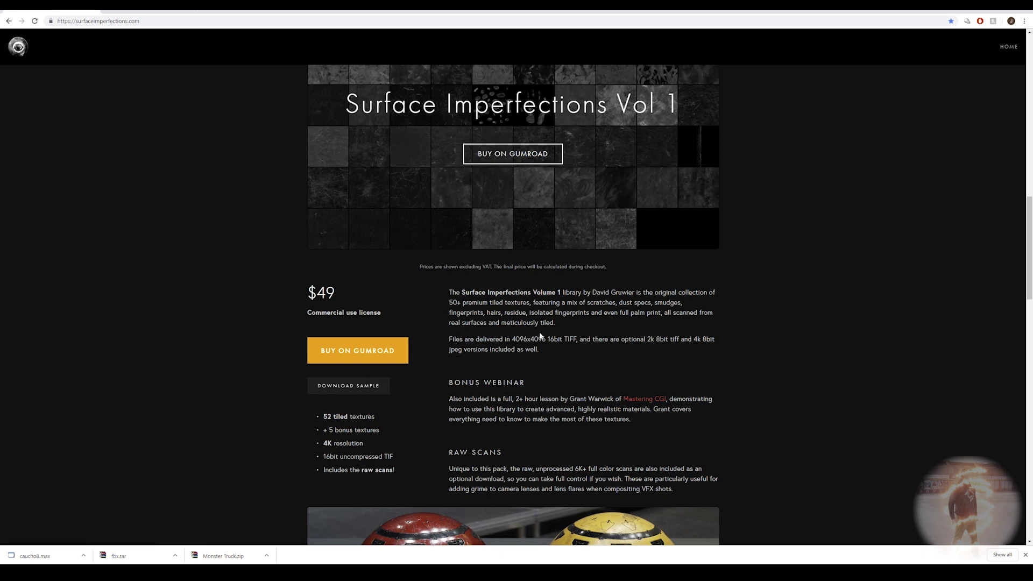
scroll(499, 214, up, 6)
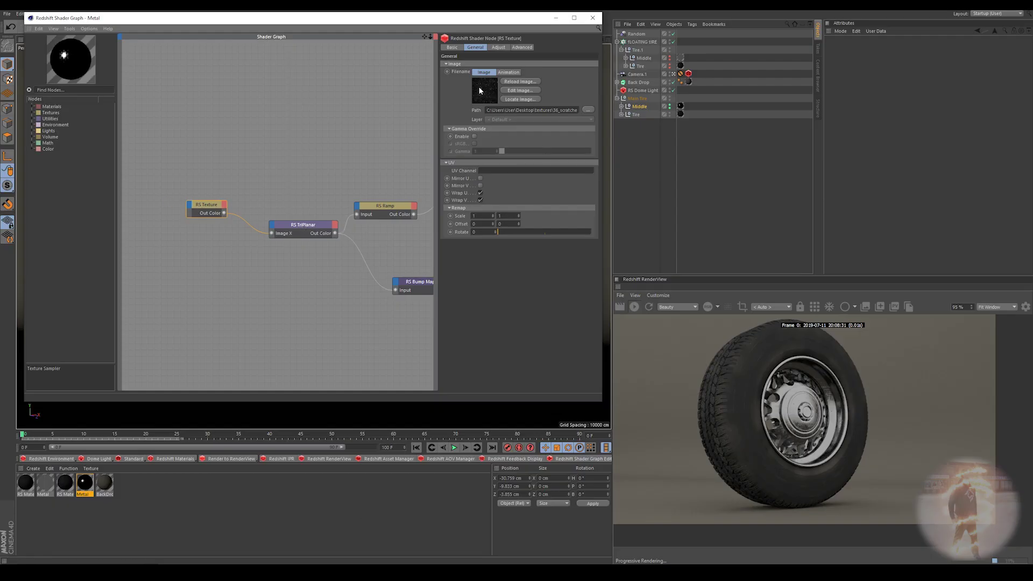
Switch back to Cinema 4D, bring the whole Metal shader graph into view, and show the RS TriPlanar node's settings
alt+middle_drag(267, 176, 253, 126)
scroll(269, 167, down, 3)
scroll(254, 129, down, 1)
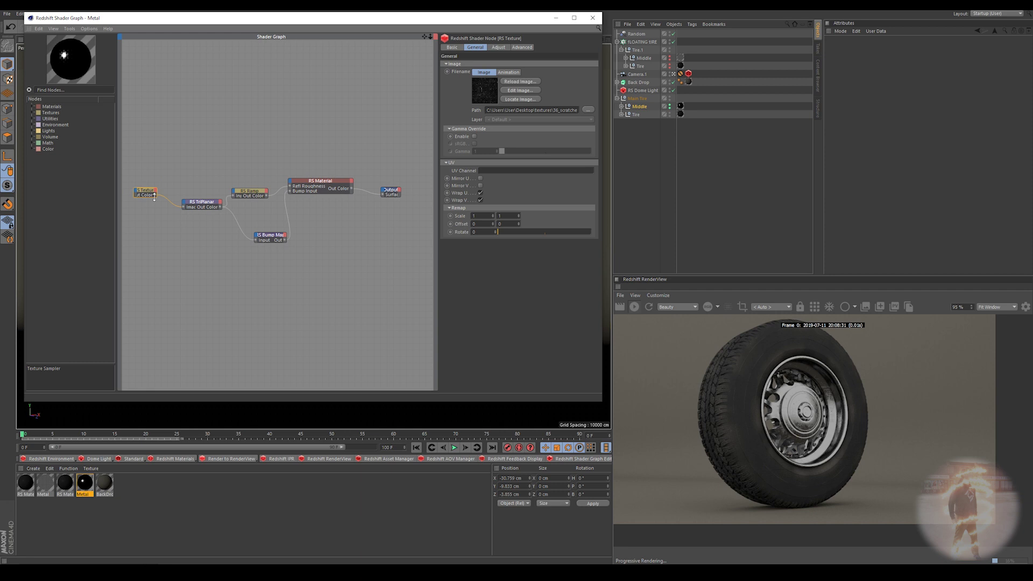
drag(197, 206, 194, 205)
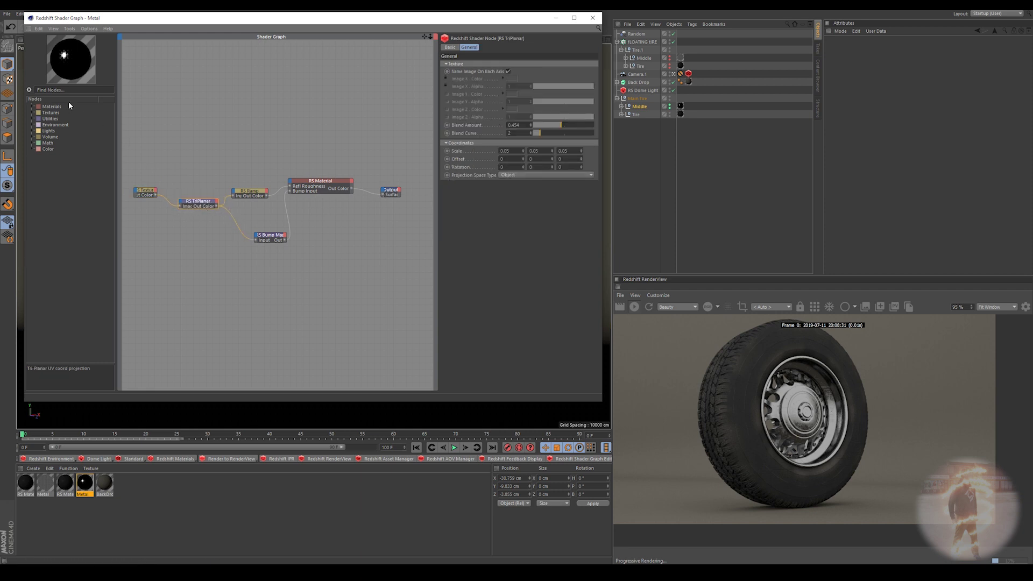
Filter the node list by "trip", then connect the RS TriPlanar node's Out Color to the Output node's Surface input
click(57, 92)
text(trip)
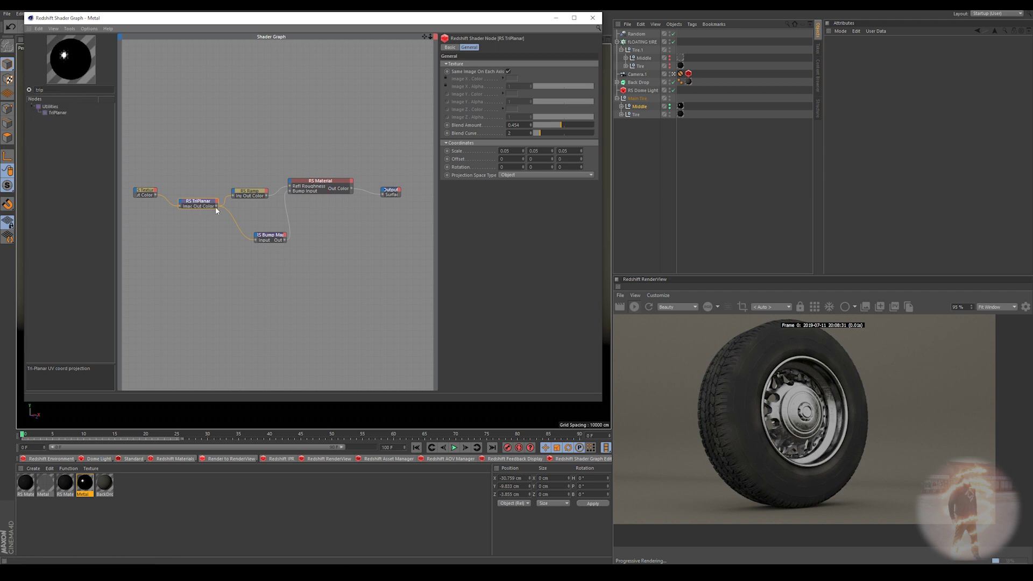
drag(279, 203, 381, 193)
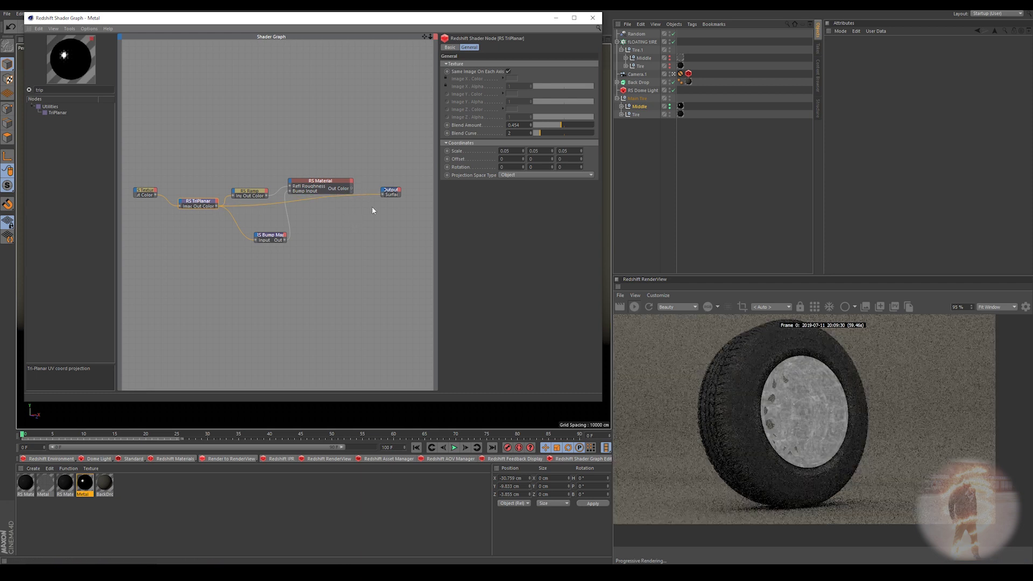
scroll(770, 393, up, 4)
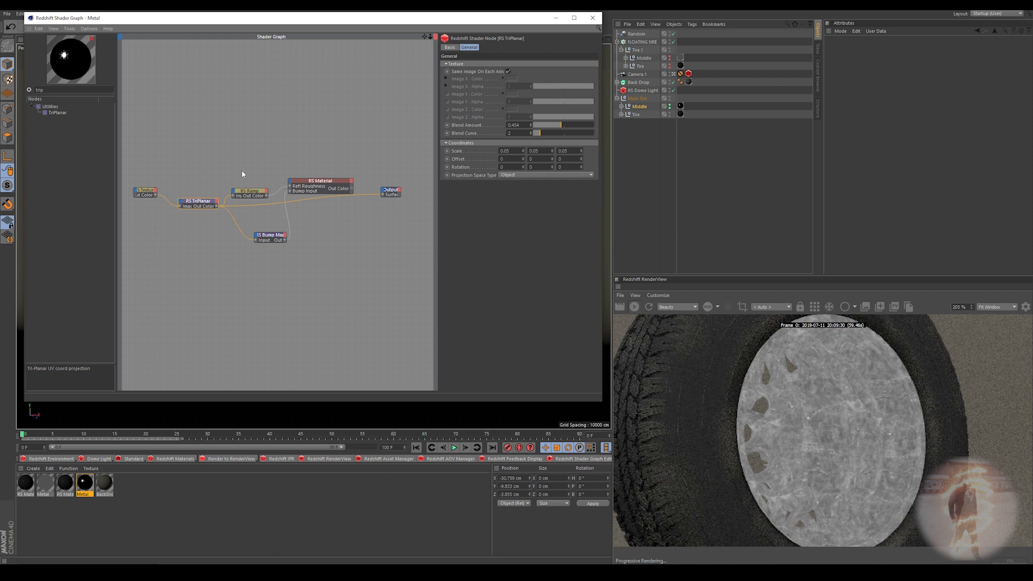
drag(198, 201, 192, 198)
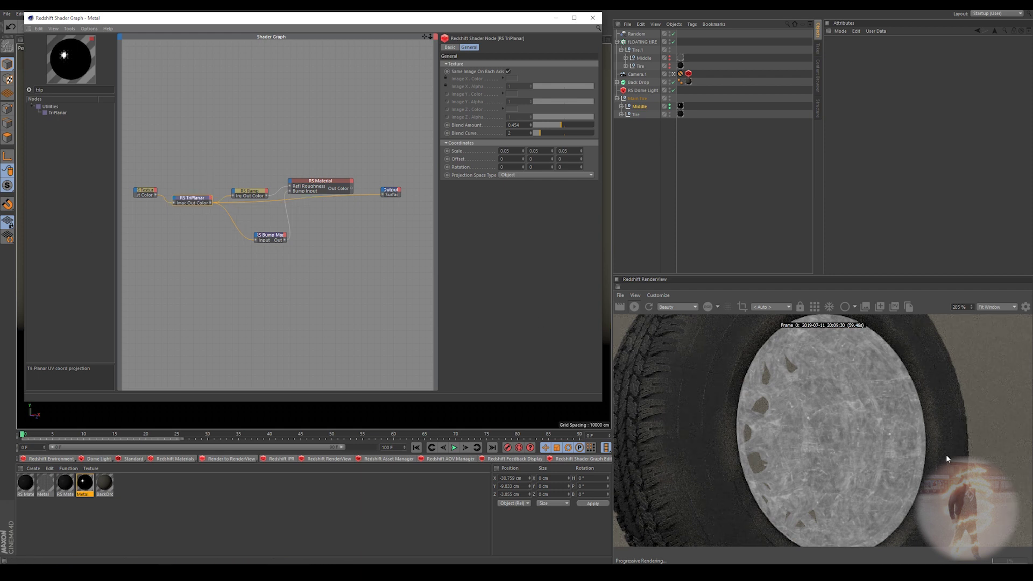
click(879, 431)
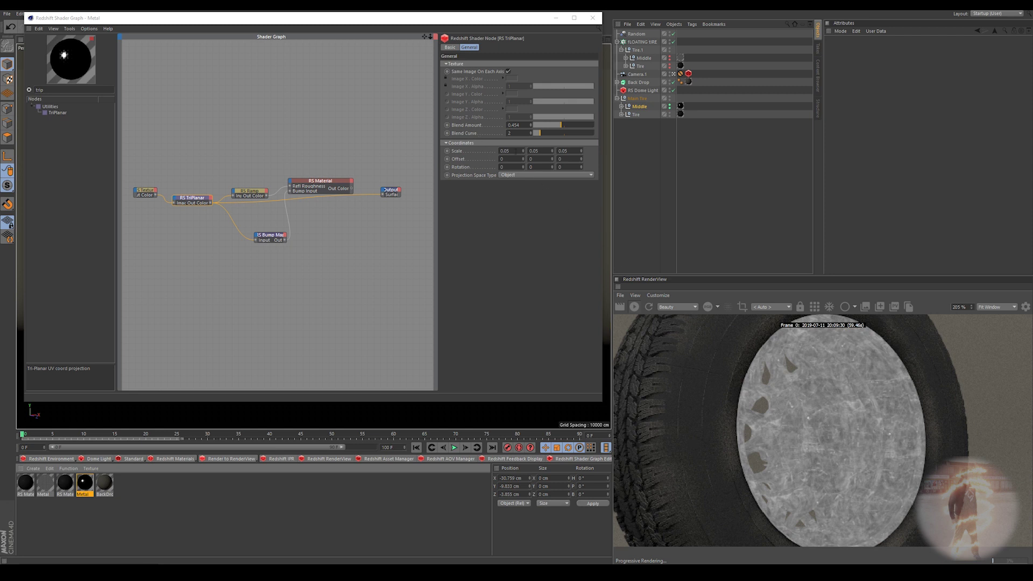
Try a coordinate scale of 1 on the RS TriPlanar node and undo it
click(513, 151)
text(1)
key(Return)
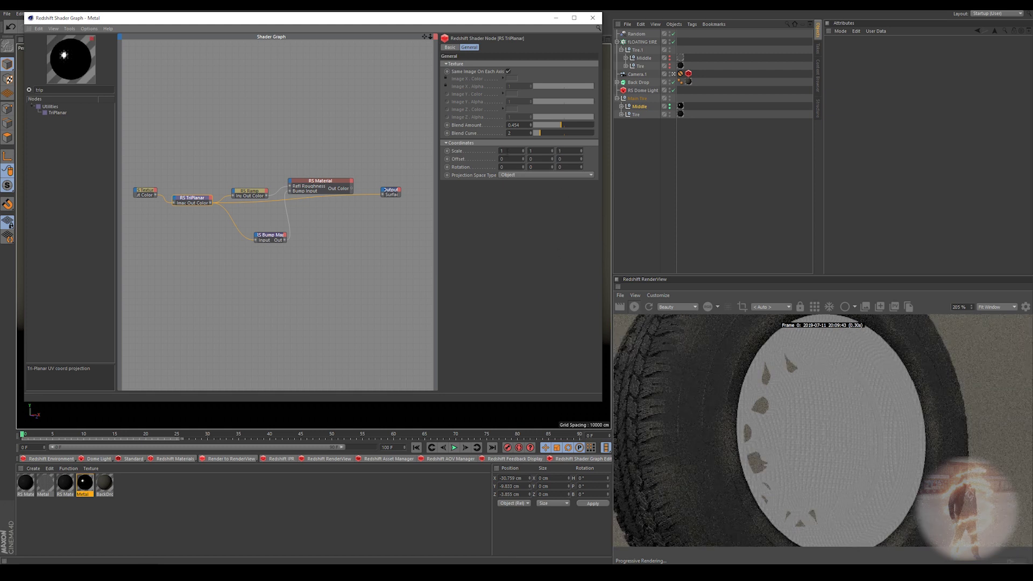
key(ctrl+z)
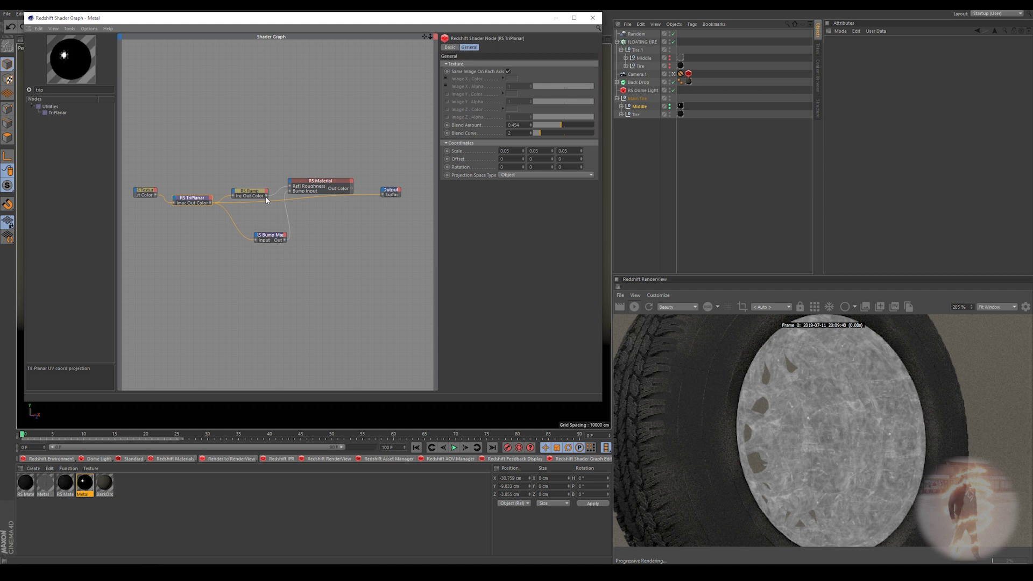
Connect the RS Ramp to the Output's Surface and tighten its gradient, placing the white knot at about a third of the ramp
drag(383, 196, 383, 195)
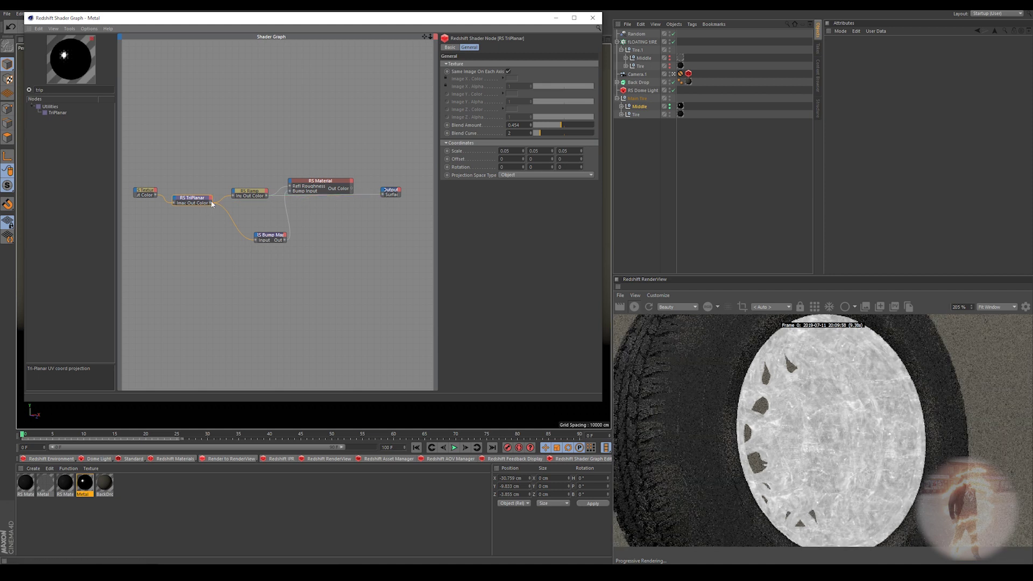
click(250, 194)
drag(472, 151, 631, 147)
mouse_move(472, 152)
mouse_down()
mouse_move(581, 153)
mouse_move(483, 151)
mouse_up()
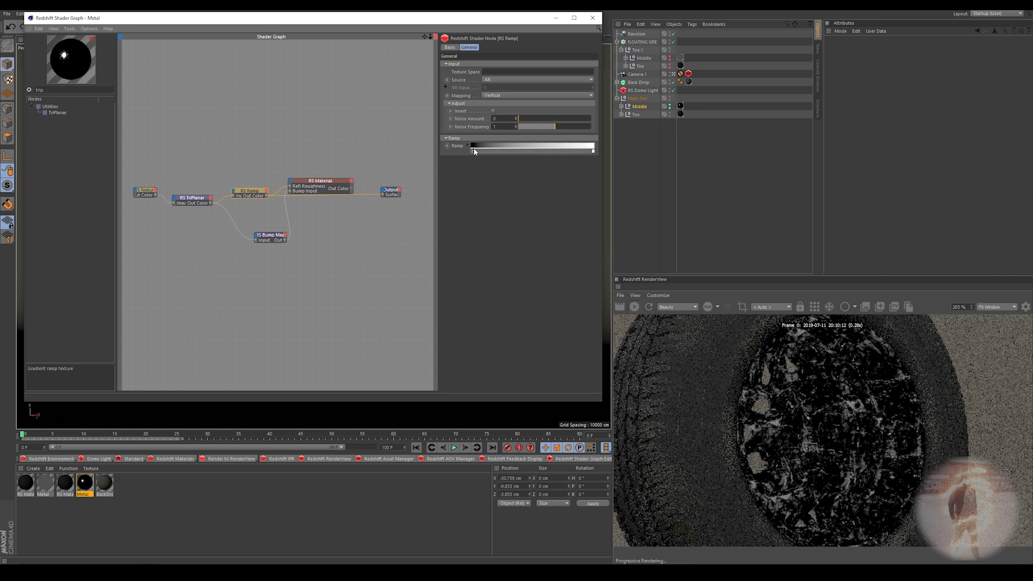
mouse_move(473, 151)
mouse_down()
mouse_move(507, 151)
mouse_move(472, 152)
mouse_up()
drag(593, 151, 509, 151)
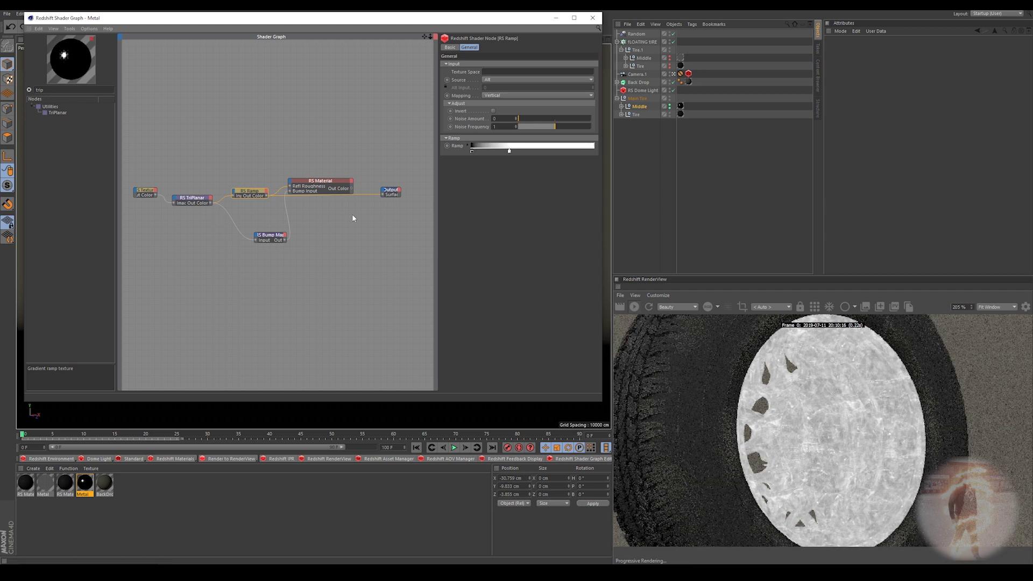
Shift the RS Material and RS Bump Map nodes slightly and reconnect the RS Material's Out Color to the Output's Surface
drag(307, 182, 316, 182)
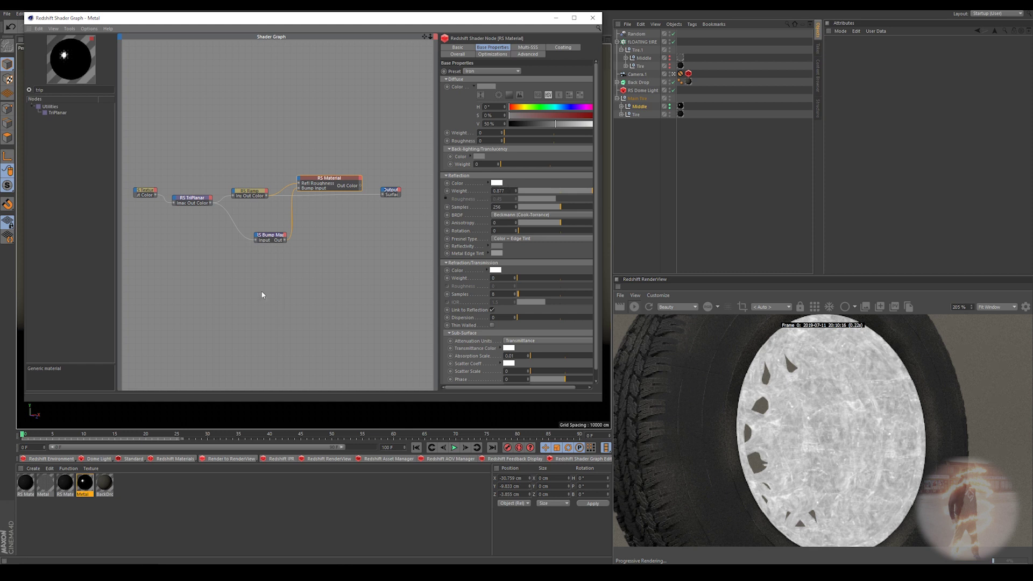
click(274, 237)
drag(275, 238, 264, 236)
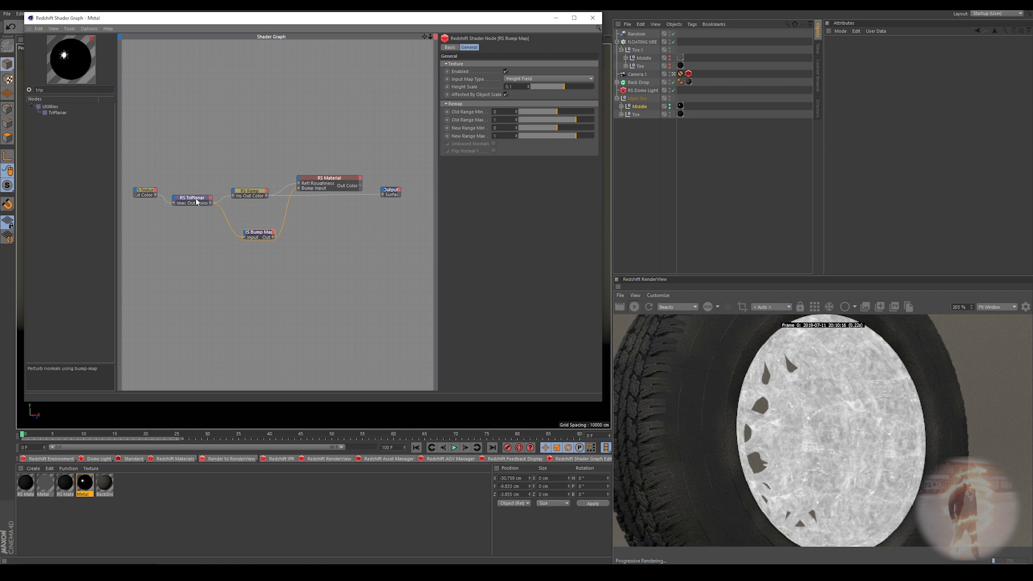
click(360, 188)
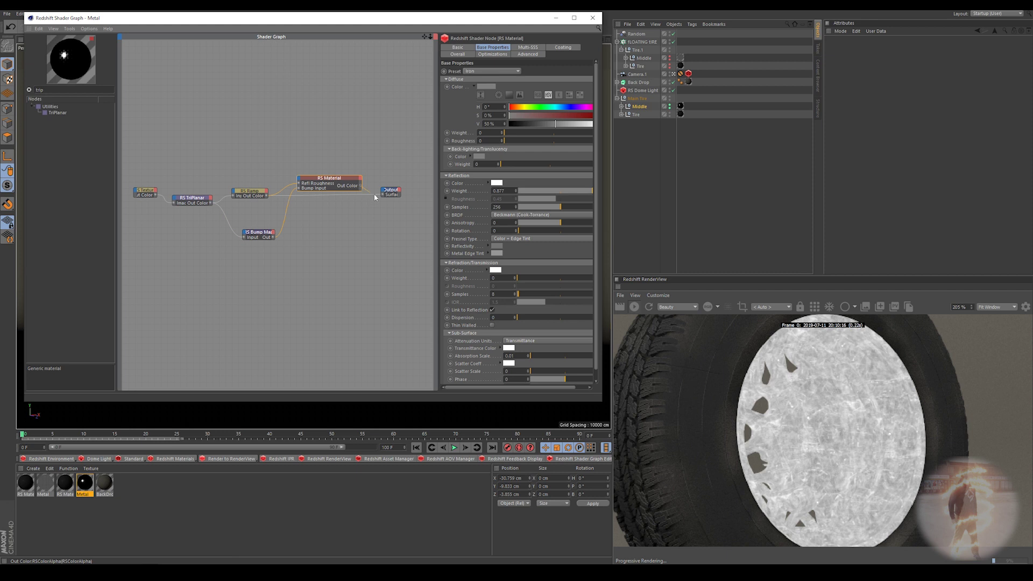
drag(382, 198, 381, 193)
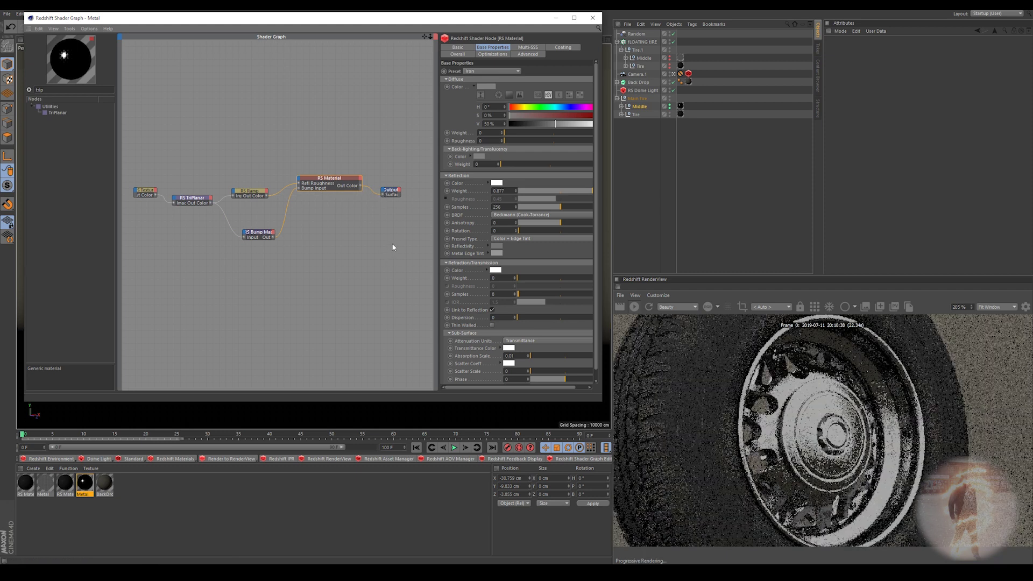
scroll(850, 442, up, 4)
scroll(815, 401, down, 6)
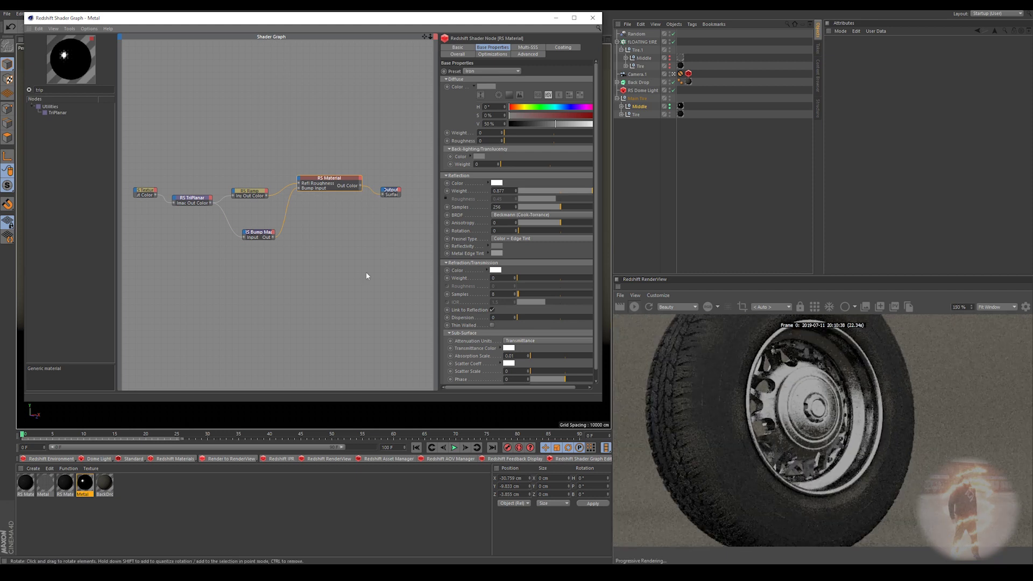
Move the RS Ramp's white knot to about a tenth of the gradient and inspect the wheel's roughness in the render
click(252, 190)
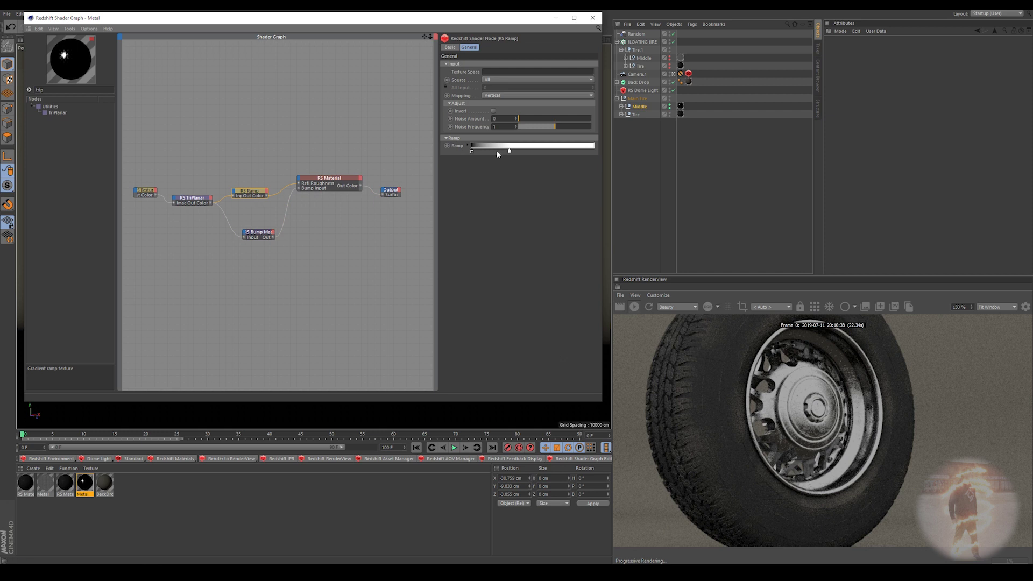
drag(510, 153, 484, 153)
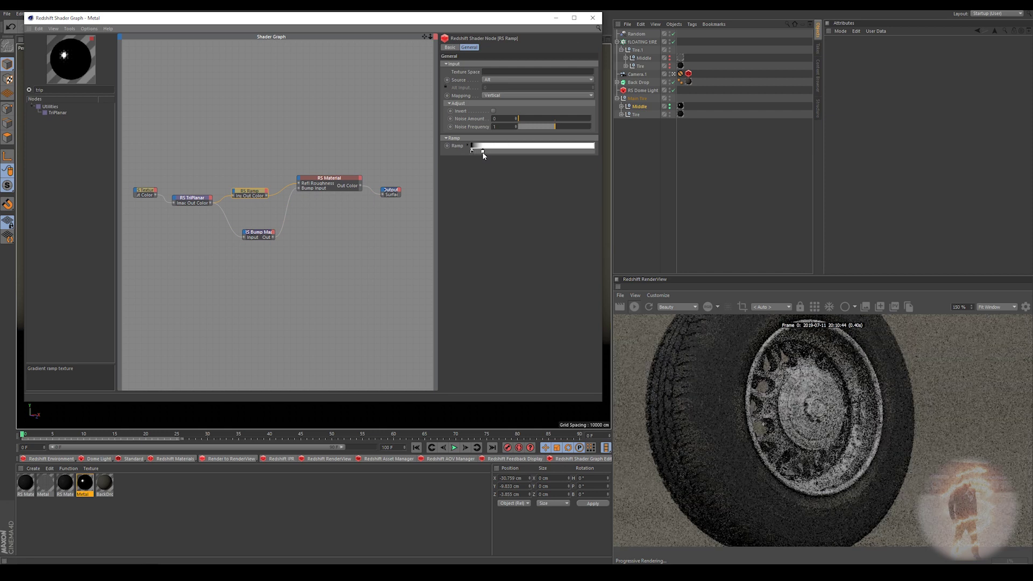
scroll(915, 479, up, 4)
scroll(737, 390, down, 5)
drag(738, 392, 819, 455)
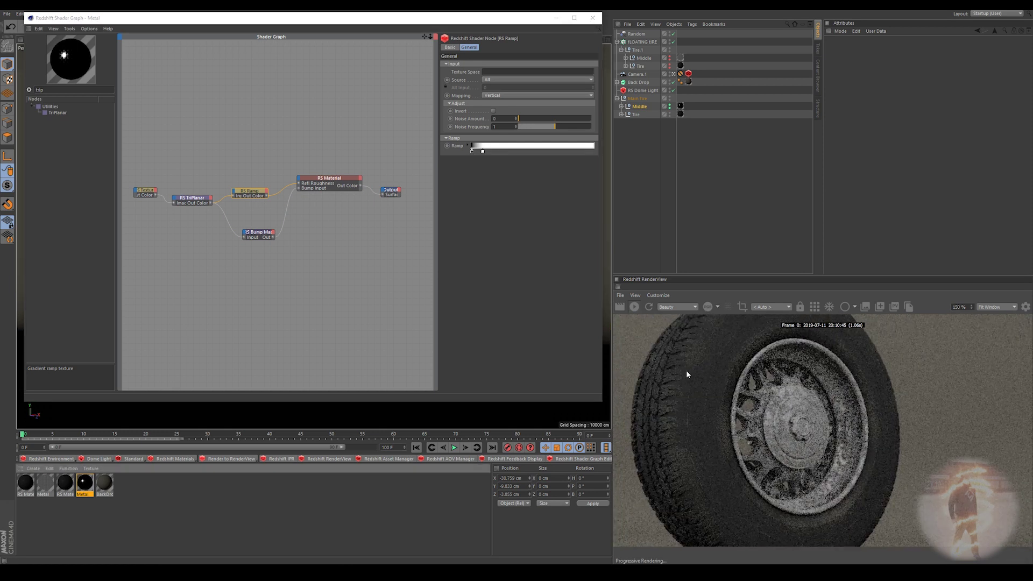
Compare the rim's roughness with the RS Ramp's white knot at the far end and at about a fifth of the gradient
drag(482, 152, 595, 153)
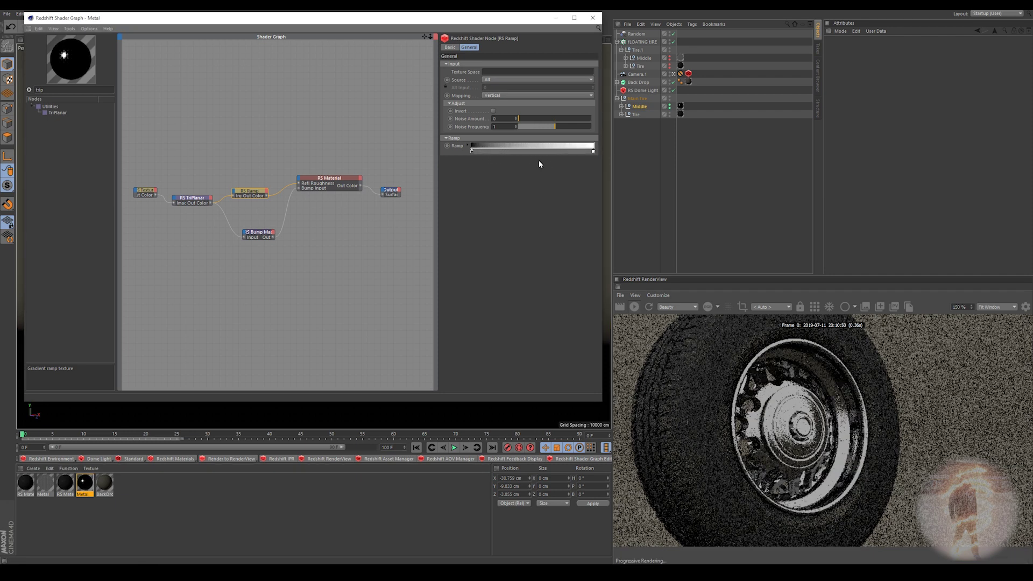
scroll(811, 434, up, 2)
scroll(811, 436, up, 3)
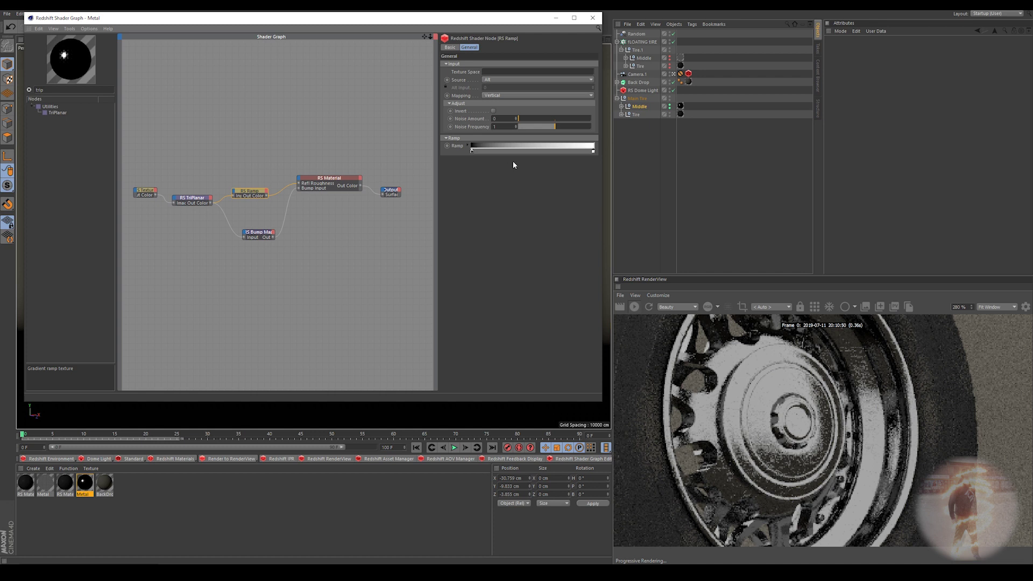
drag(593, 152, 495, 152)
scroll(775, 411, down, 5)
scroll(775, 411, up, 5)
scroll(775, 404, down, 4)
drag(777, 398, 720, 423)
scroll(721, 424, up, 4)
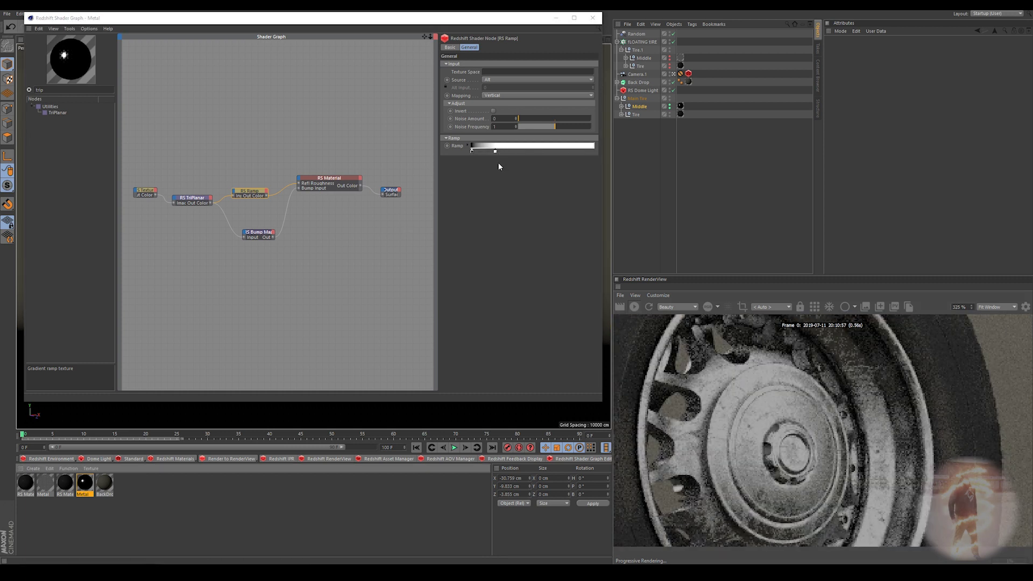
Deselect the node and undo the latest RS Ramp knot changes
click(388, 232)
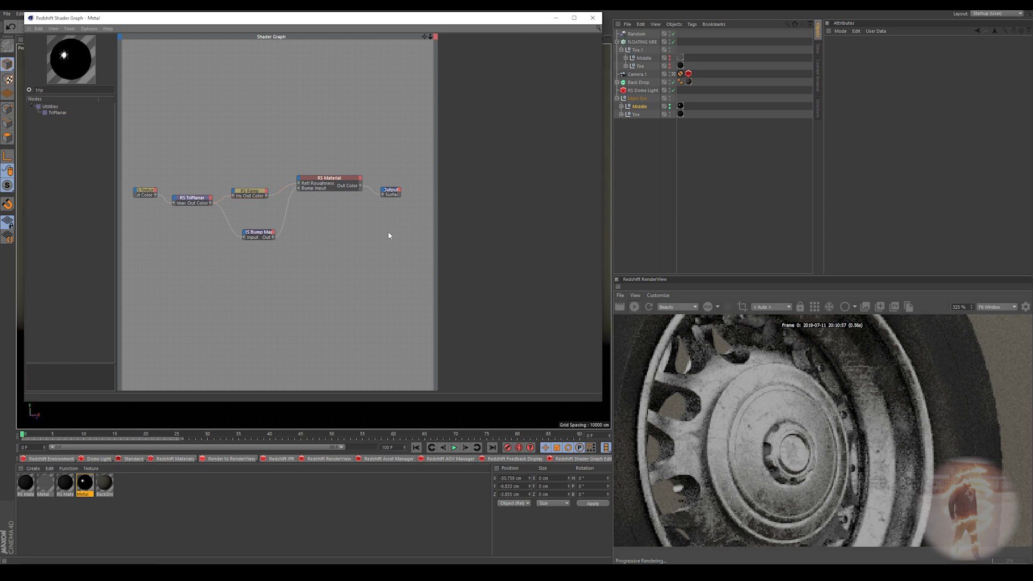
key(ctrl+z)
key(ctrl+z)
key(ctrl+z)
key(ctrl+y)
key(ctrl+z)
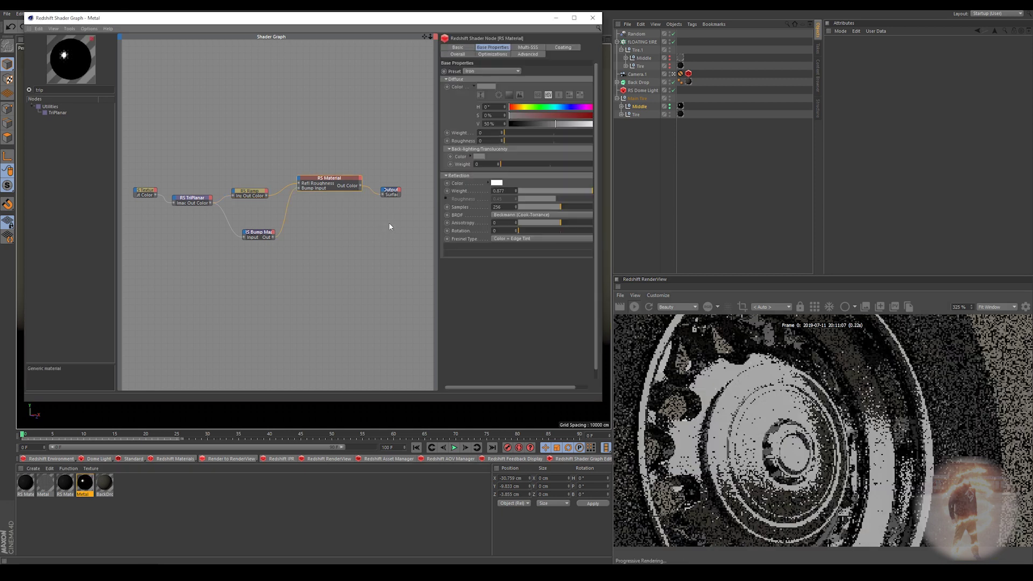
Deselect all nodes, bring the whole tire back into the render view, and close the Metal shader graph
click(327, 235)
scroll(785, 423, down, 4)
middle_drag(818, 455, 796, 402)
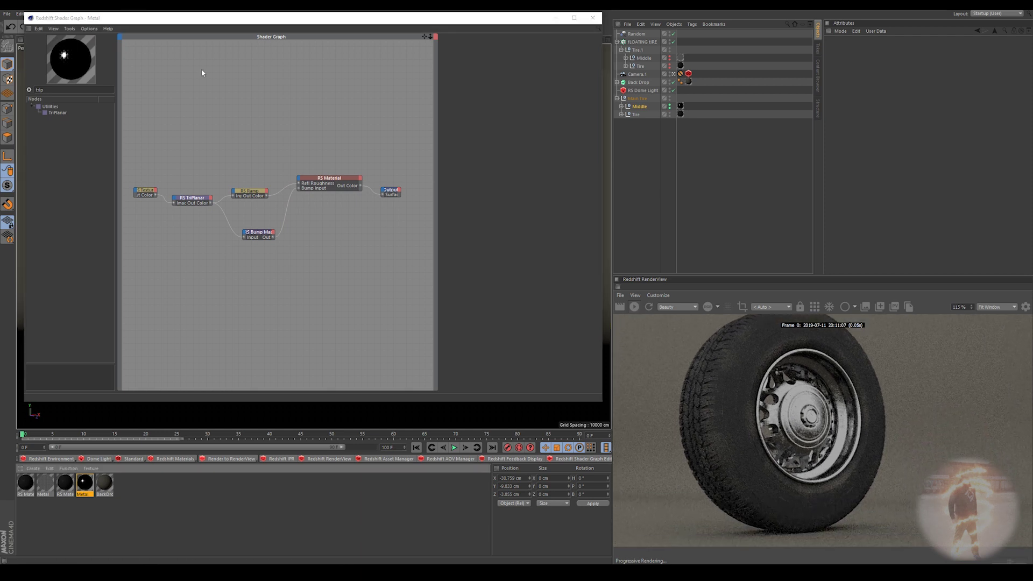
click(591, 19)
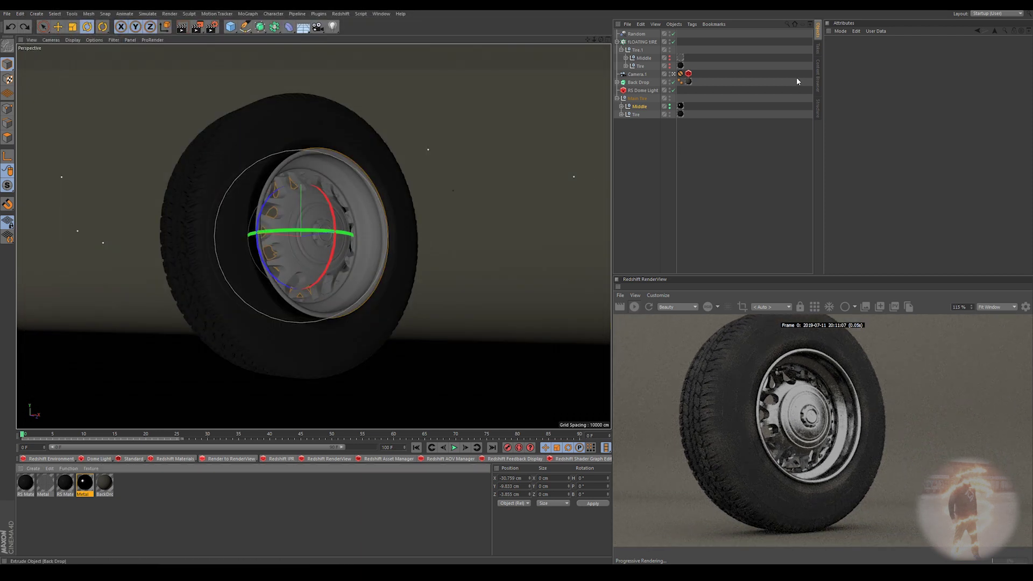
Delete the RS Material texture tag from the main tire's Tire group and hide the Middle group
click(681, 114)
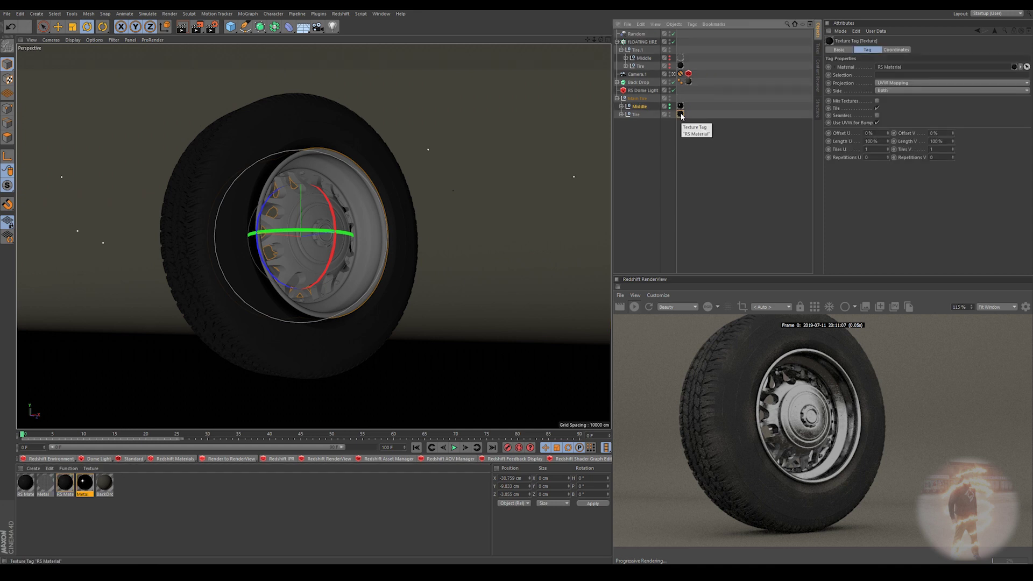
key(Delete)
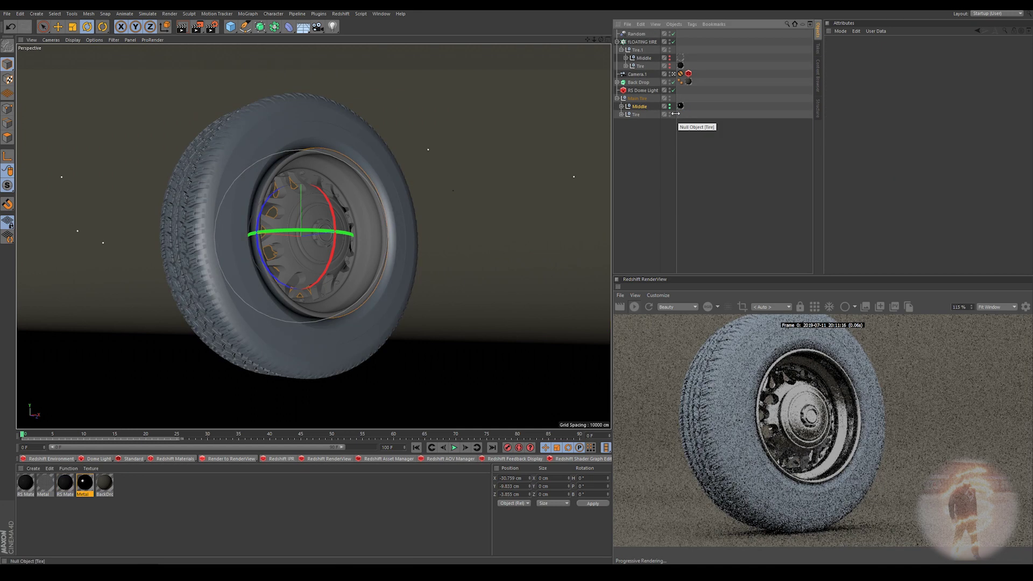
click(622, 107)
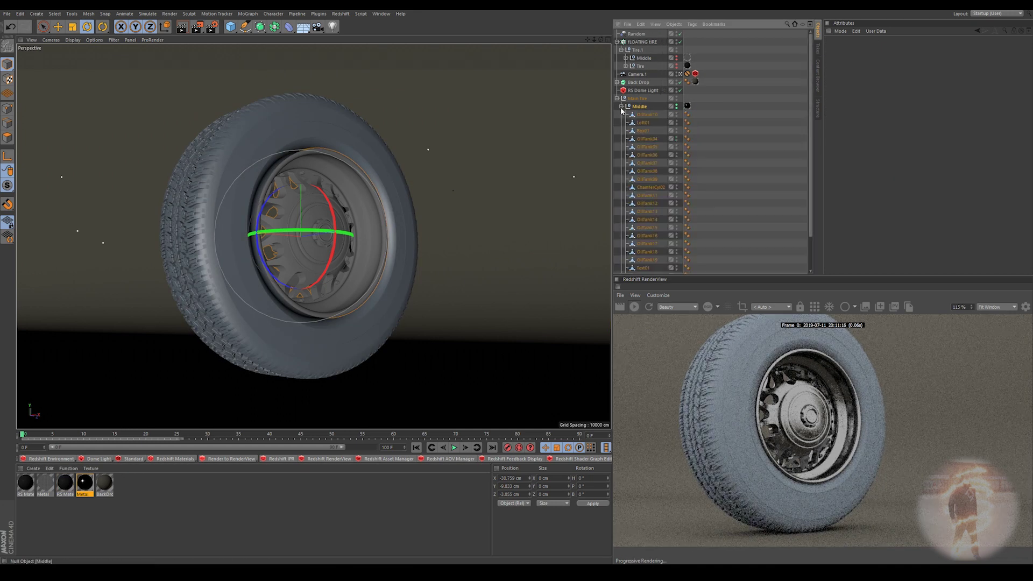
click(676, 106)
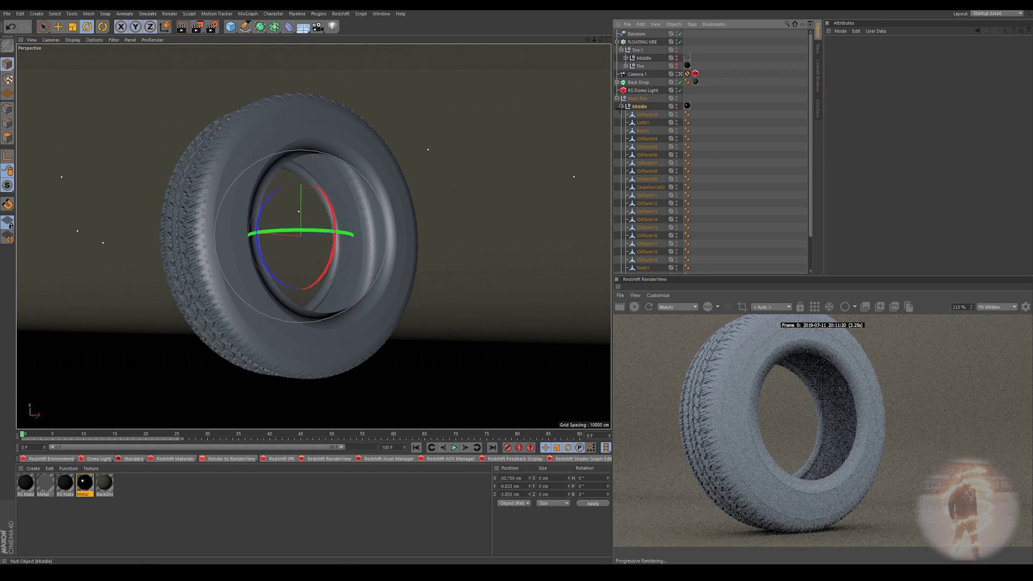
click(621, 106)
Select the Tire group under Main Tire and create a new standard Redshift Material
click(636, 114)
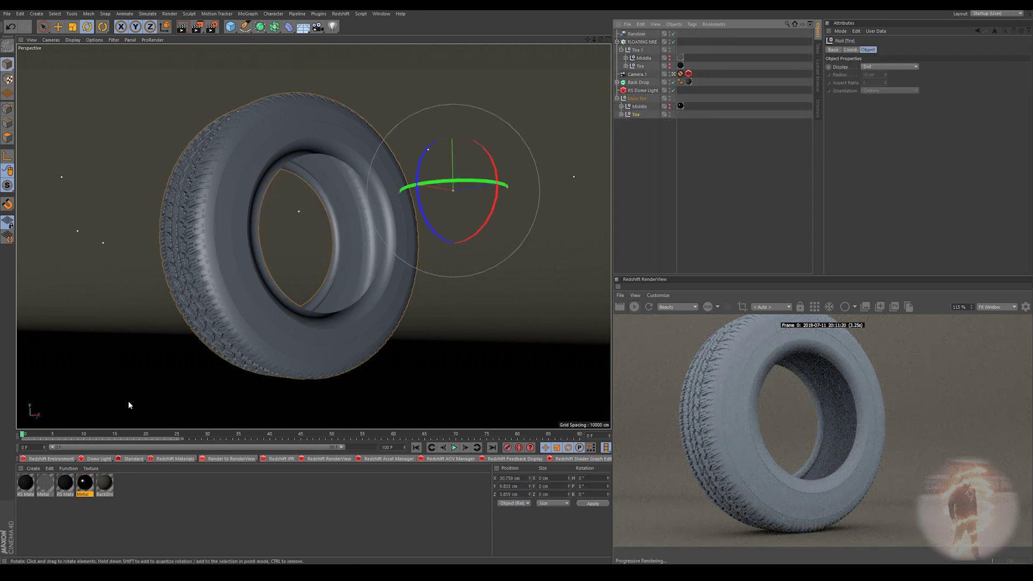
click(341, 14)
mouse_move(366, 50)
mouse_move(422, 50)
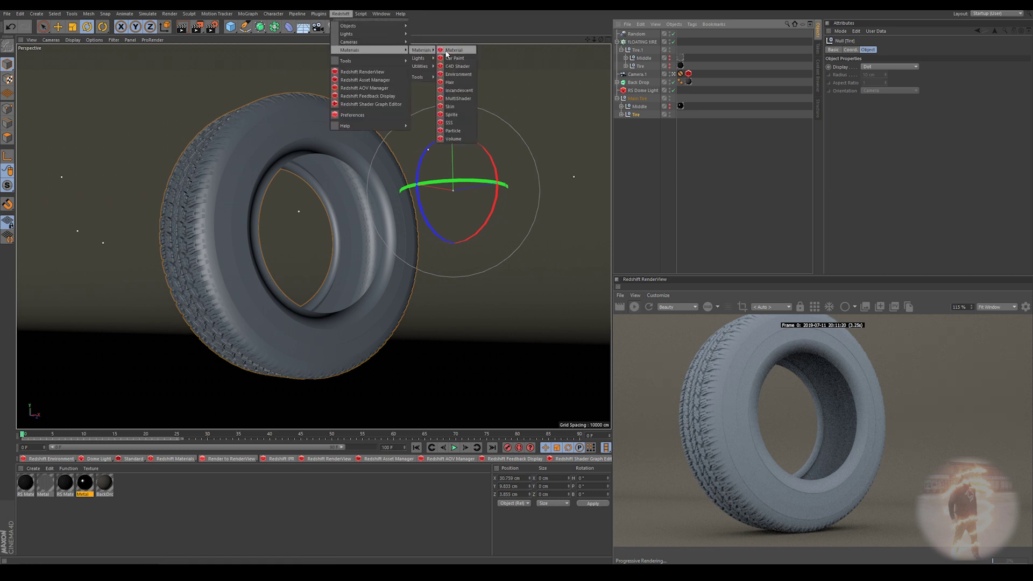
click(453, 50)
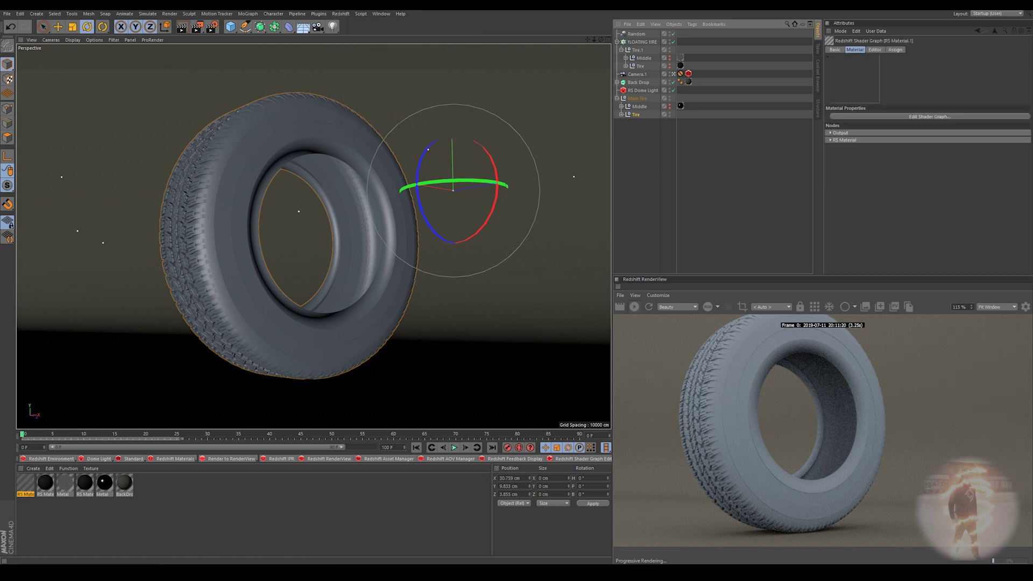
Rename the new material "Tire Material" and assign it to the Tire group under Main Tire
right_click(28, 489)
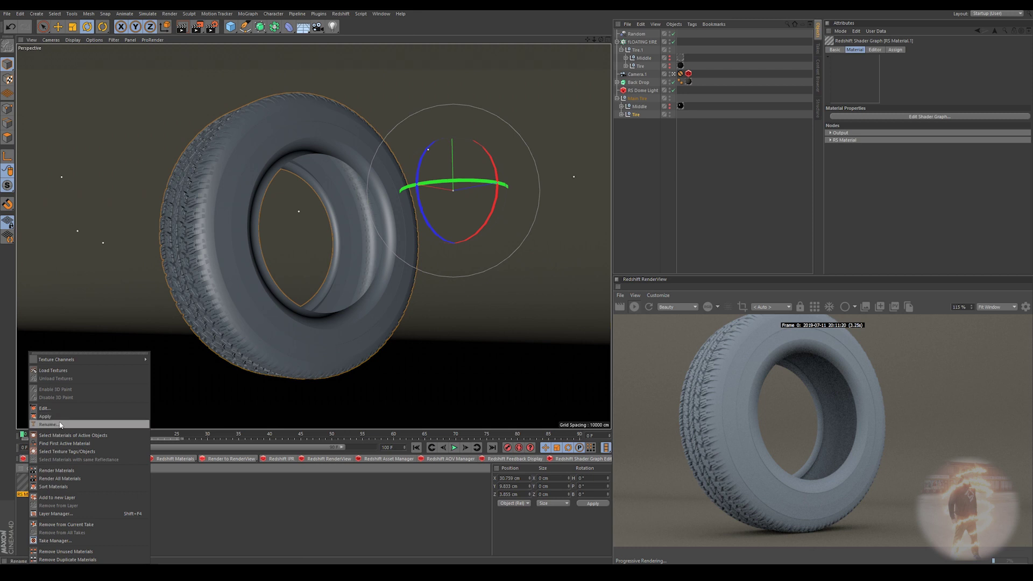
click(58, 429)
text(Tire Material)
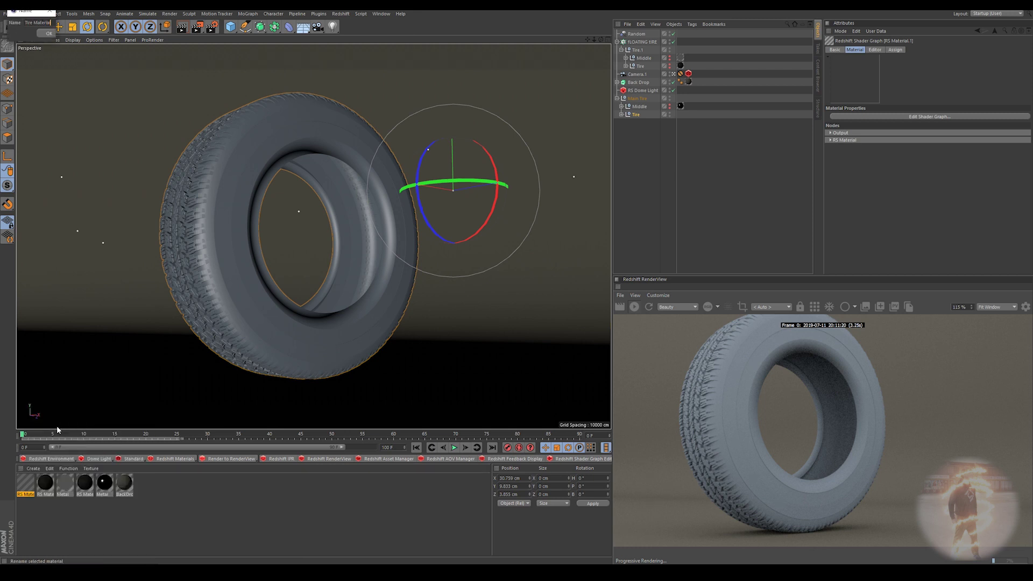
key(Return)
drag(461, 237, 641, 114)
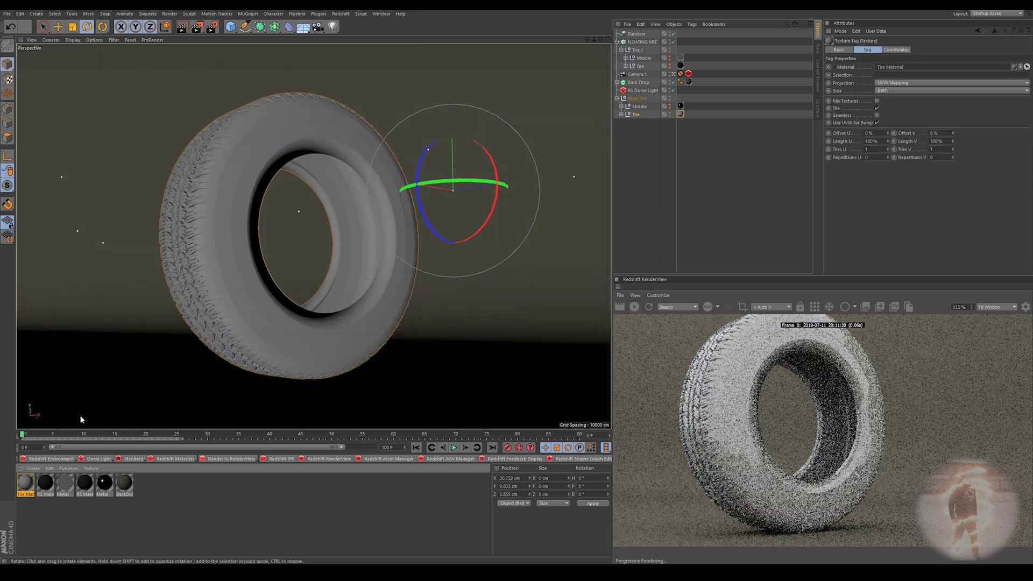
Open the Tire Material's shader graph, reposition its nodes, and widen the node properties area
double_click(25, 483)
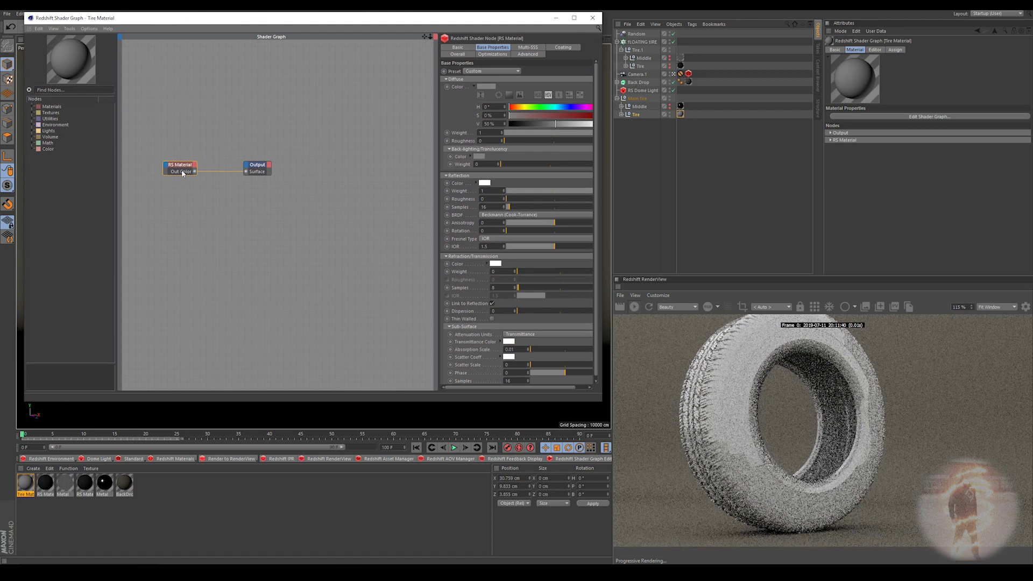
drag(180, 162, 160, 153)
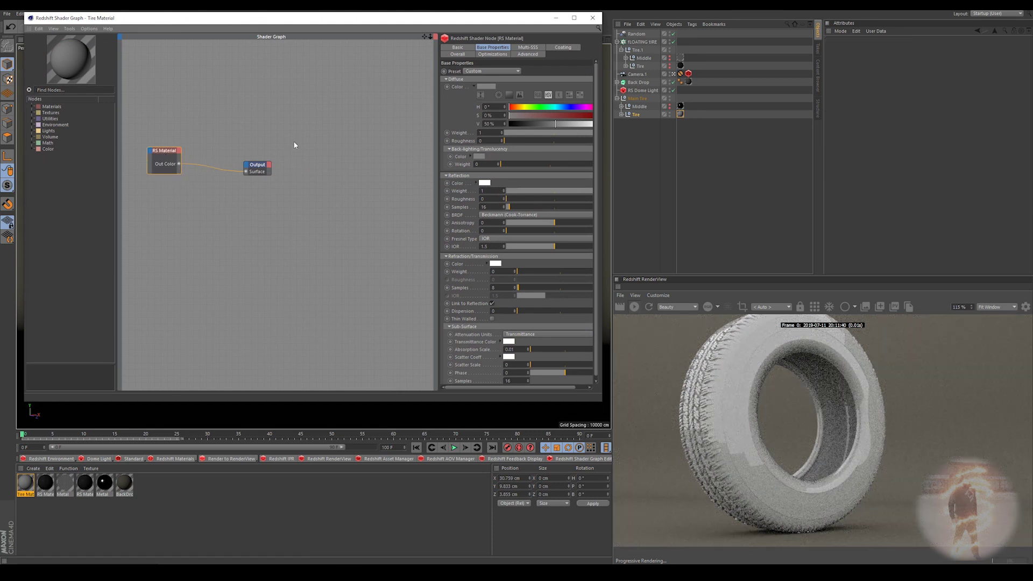
middle_drag(294, 145, 373, 135)
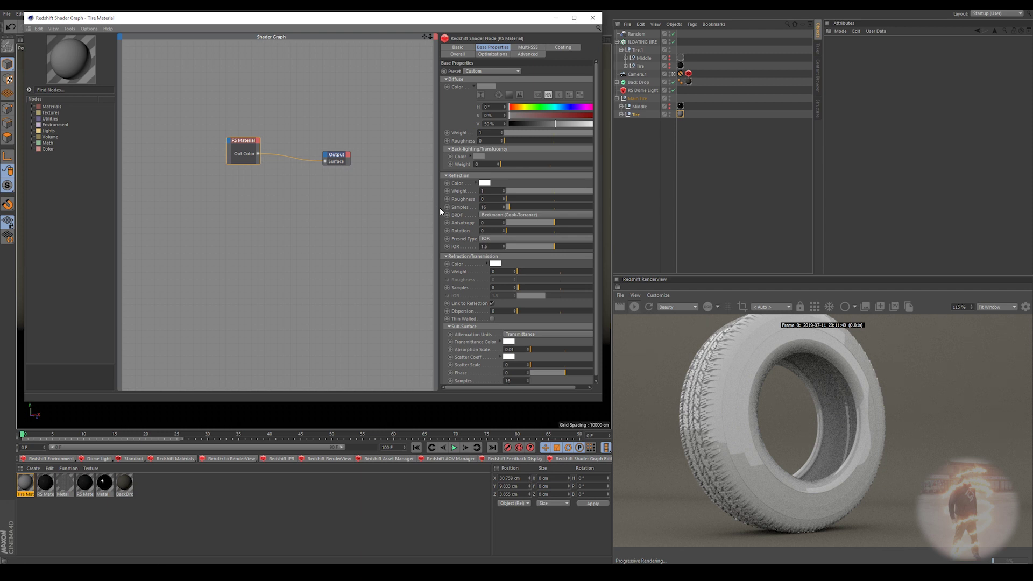
drag(439, 208, 370, 207)
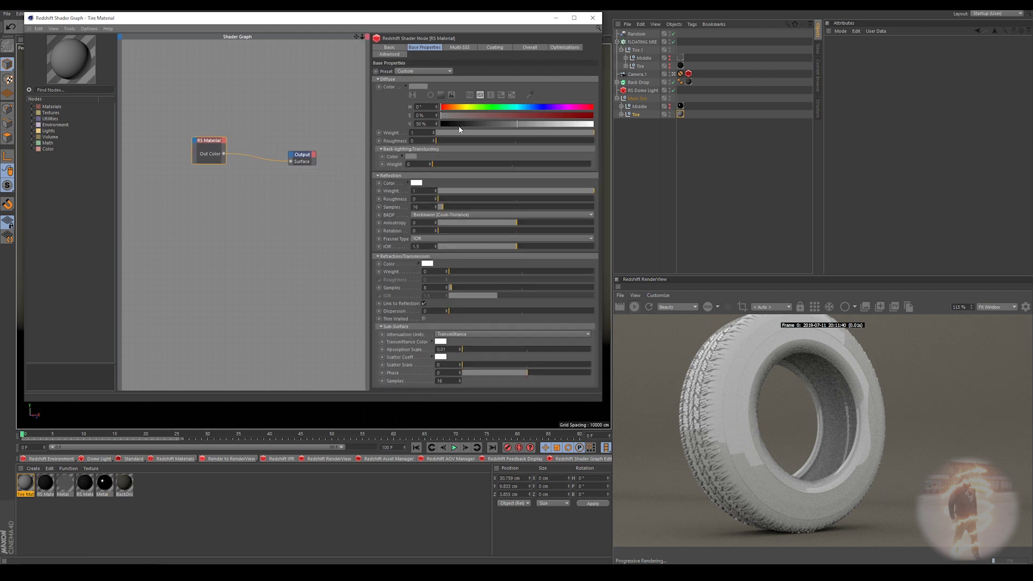
Darken the RS Material's diffuse color to a value (V) of 10%
click(452, 125)
drag(452, 124, 459, 124)
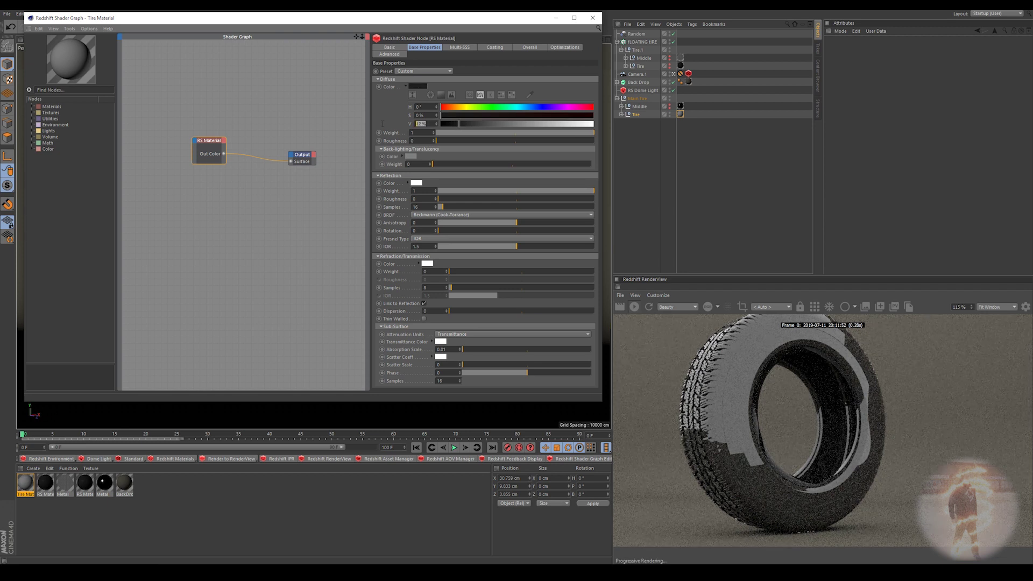
text(10)
key(Return)
Set the RS Material's reflection weight to about 0.03 and its reflection roughness to about 0.38
drag(447, 193, 437, 192)
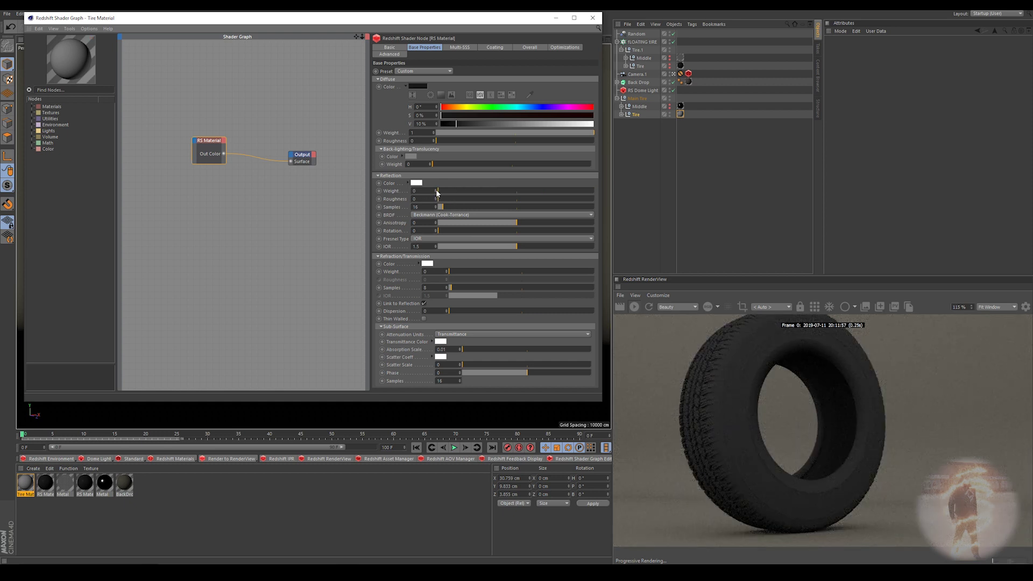
drag(446, 193, 497, 199)
scroll(754, 398, up, 3)
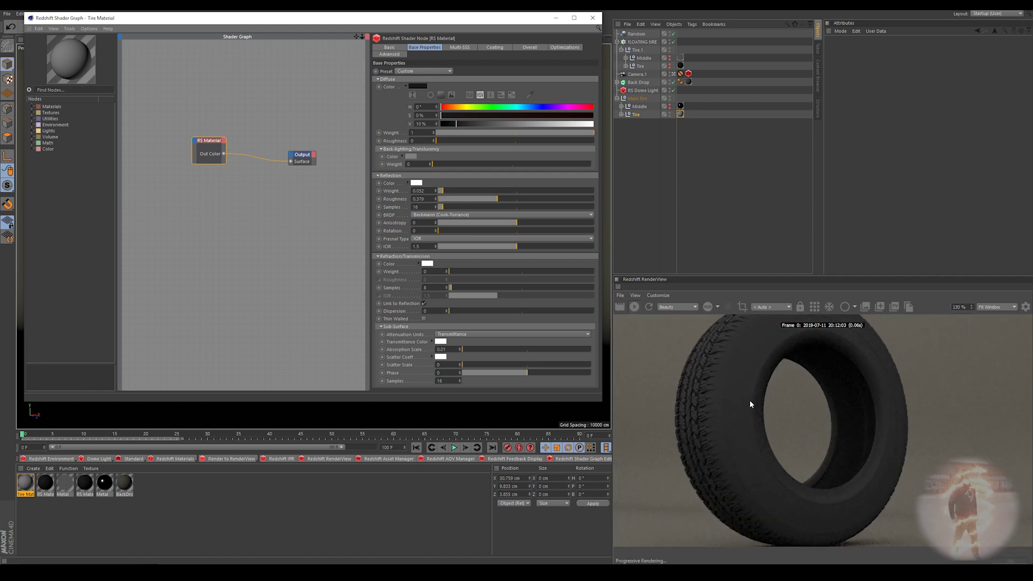
scroll(742, 389, down, 3)
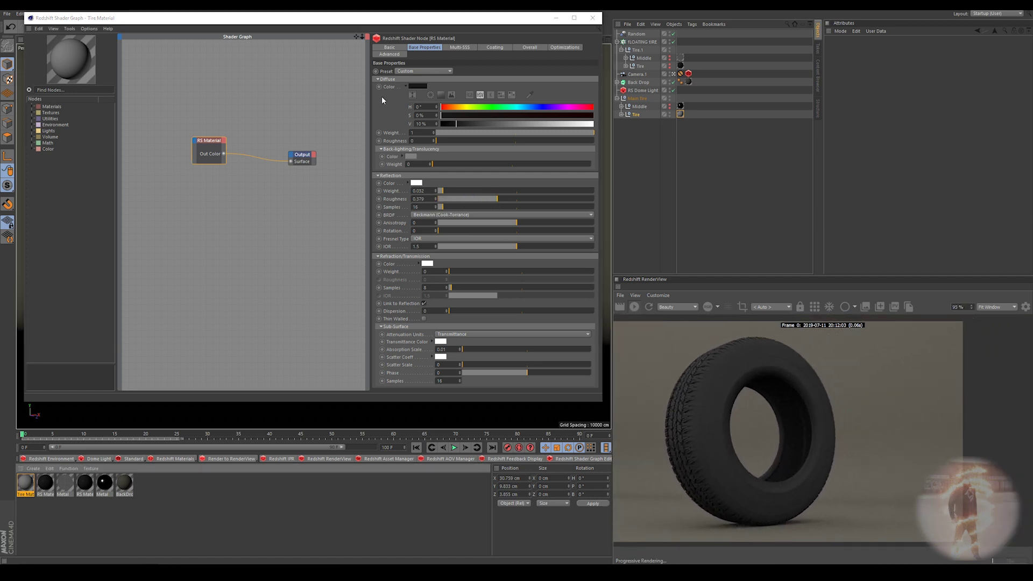
Try a pure black diffuse color, return its value to 10%, and inspect the tire in the render view
drag(450, 126, 441, 125)
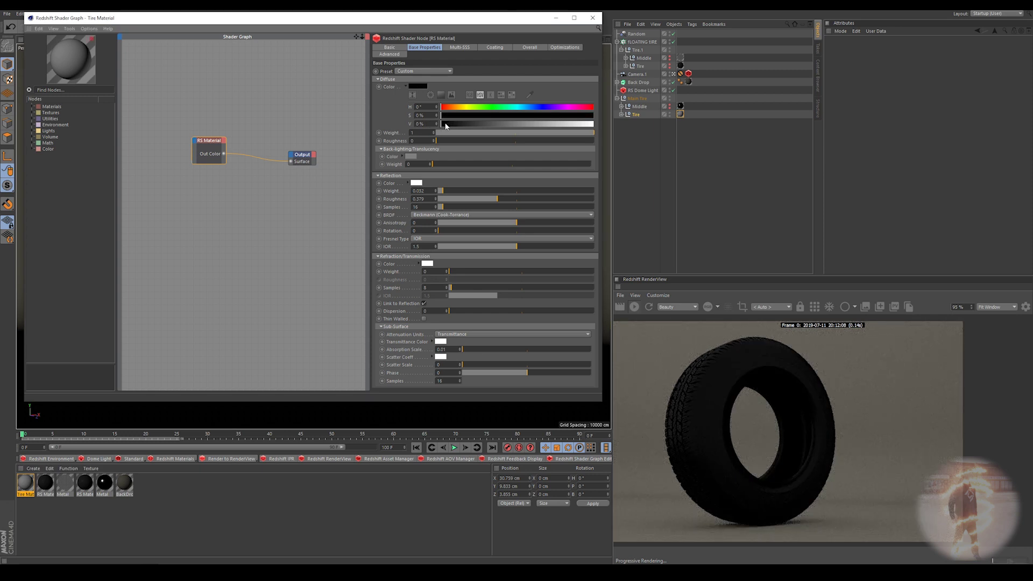
drag(446, 126, 456, 126)
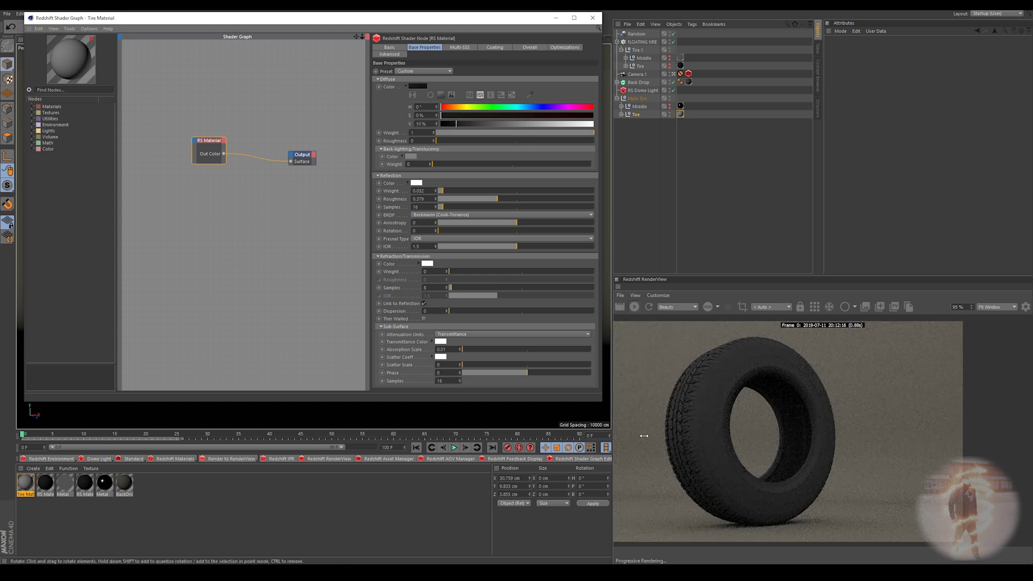
scroll(695, 413, up, 2)
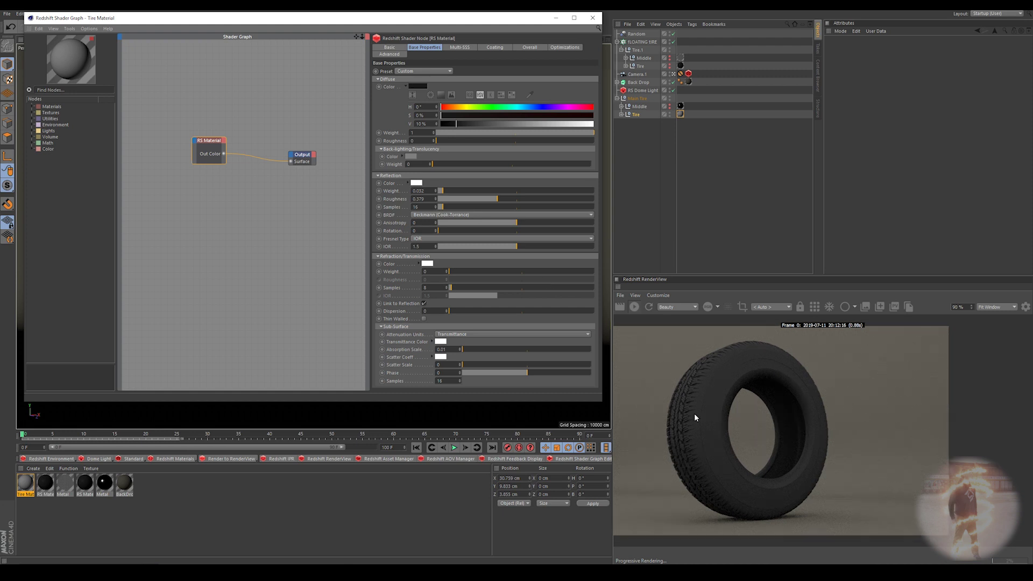
scroll(743, 433, up, 1)
scroll(706, 407, down, 3)
scroll(706, 405, up, 3)
scroll(730, 388, down, 1)
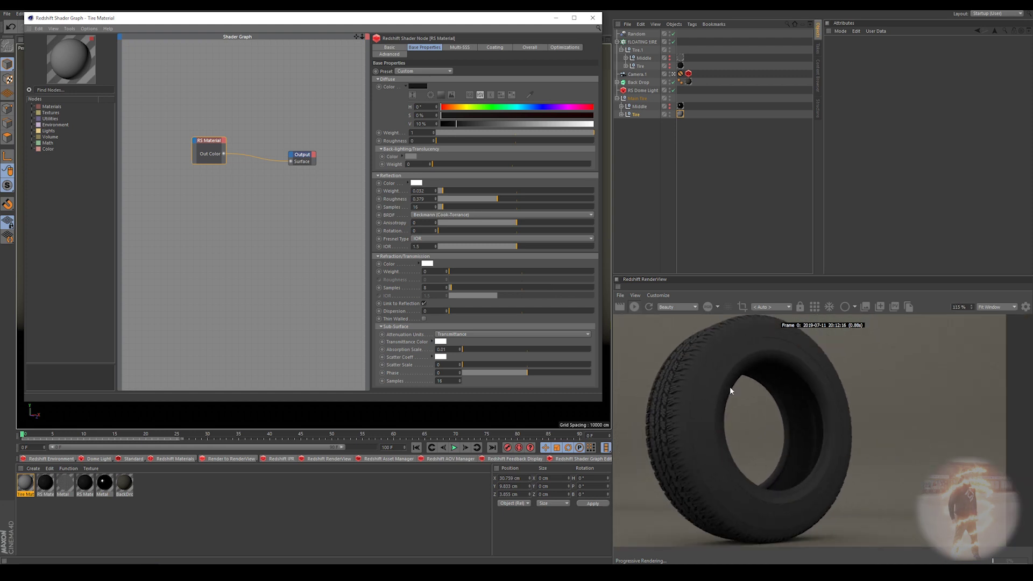
Find the Texture node and add it to the shader graph below the RS Material
click(46, 90)
text(texture)
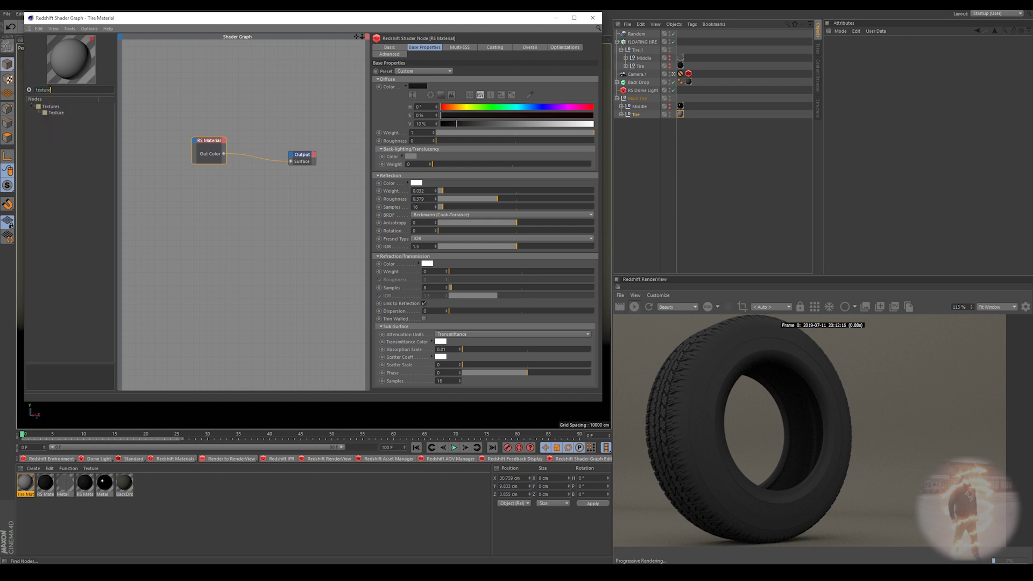
drag(55, 113, 167, 213)
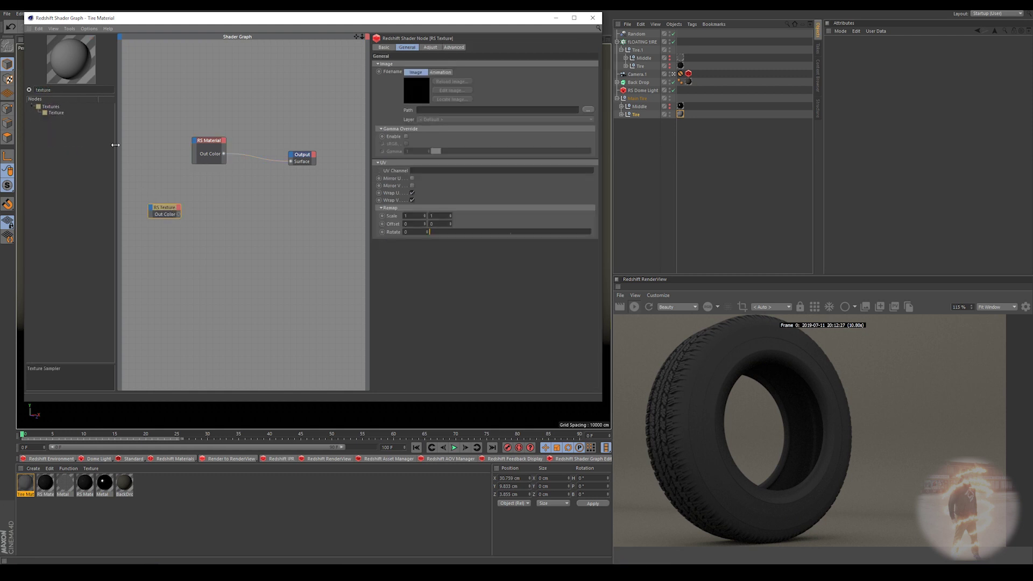
Add a TriPlanar node beside the RS Texture and connect the texture's Out Color to its Image X input
drag(52, 91, 1, 99)
text(ttripla)
drag(56, 113, 220, 216)
drag(49, 90, 12, 93)
drag(178, 216, 207, 213)
mouse_move(220, 224)
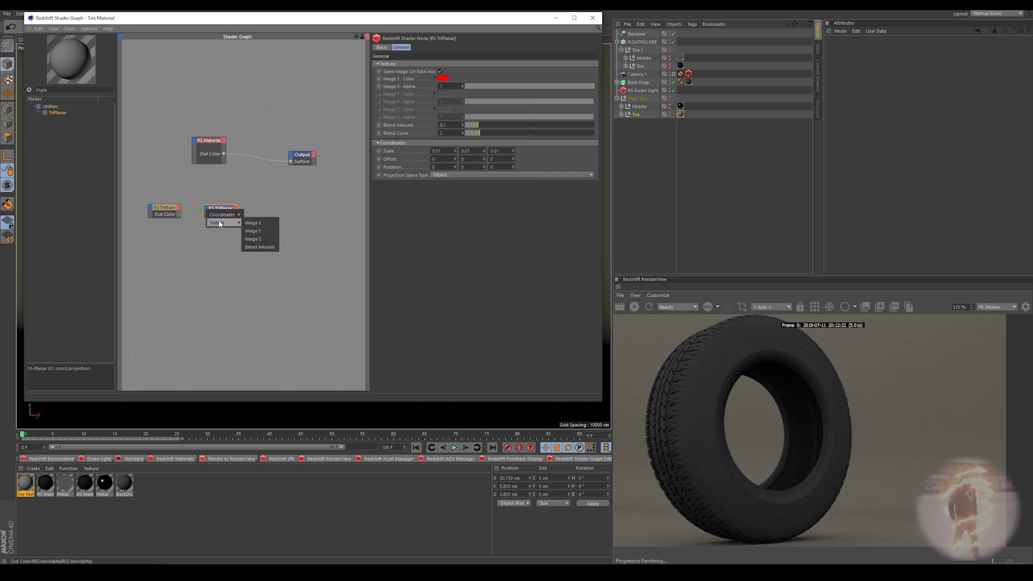
click(253, 222)
Load 36_scratches_smudges_fingerprints_specs.tif into the RS Texture node without copying it to the project location
click(167, 214)
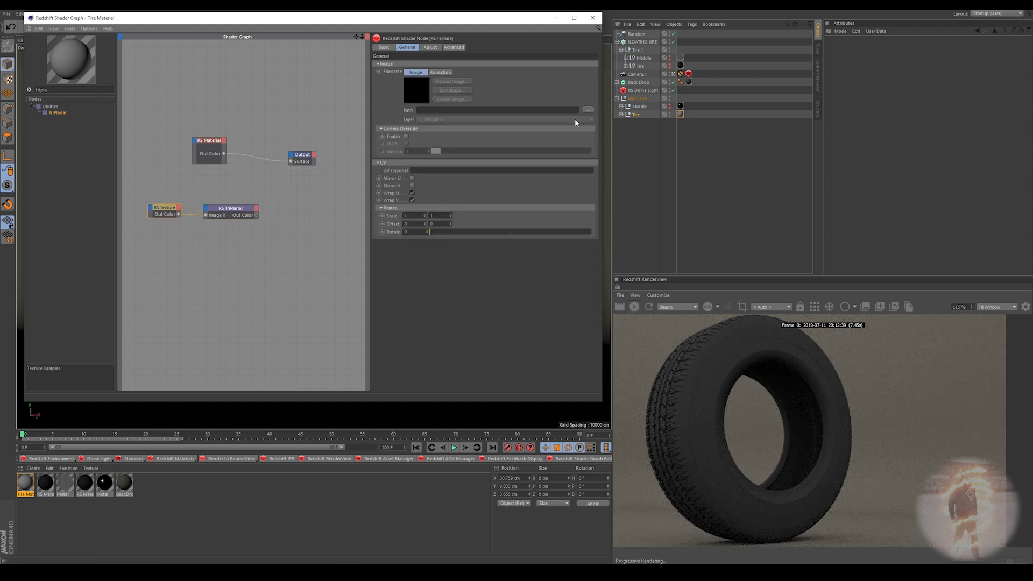
click(587, 110)
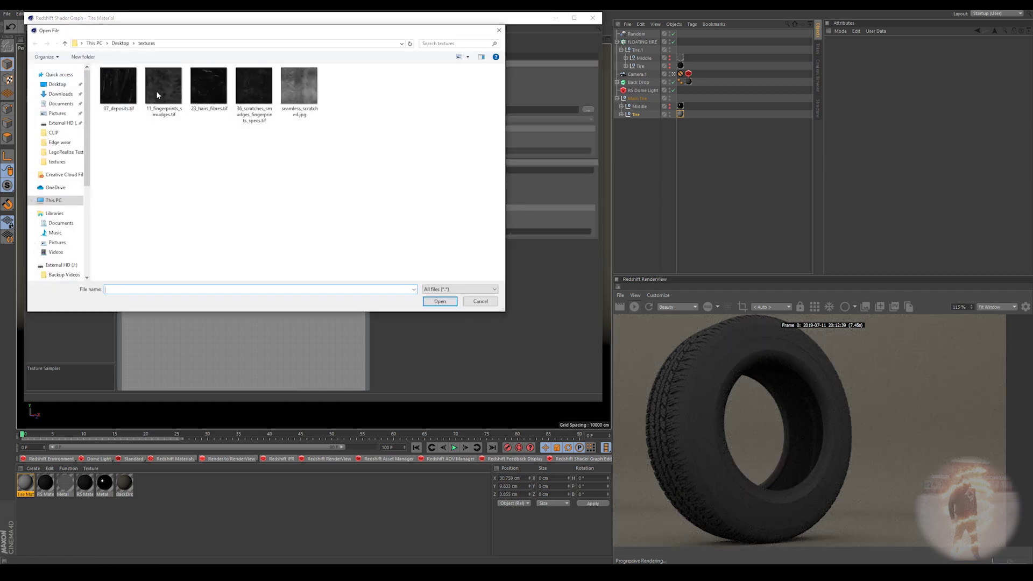
click(254, 84)
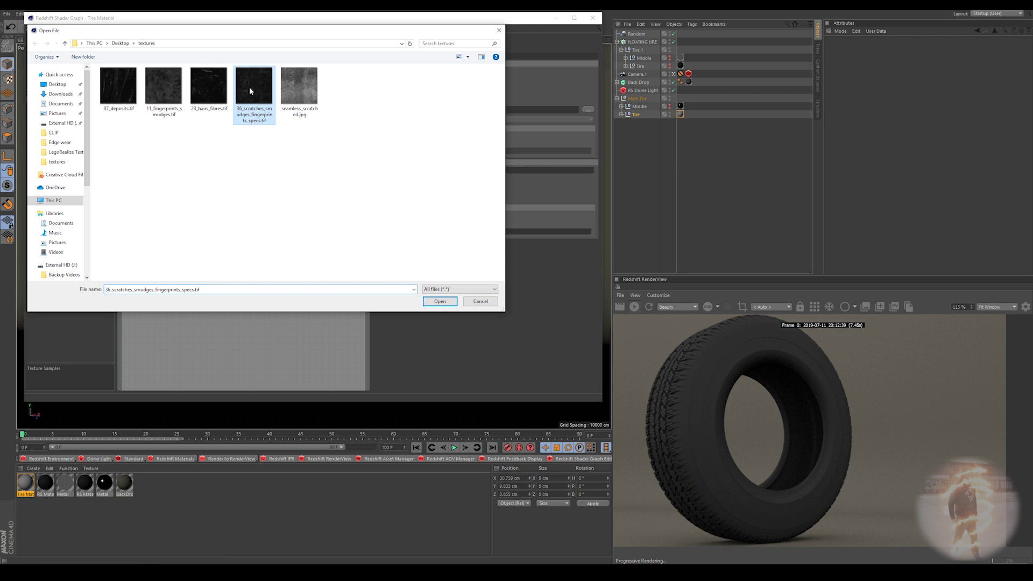
click(440, 301)
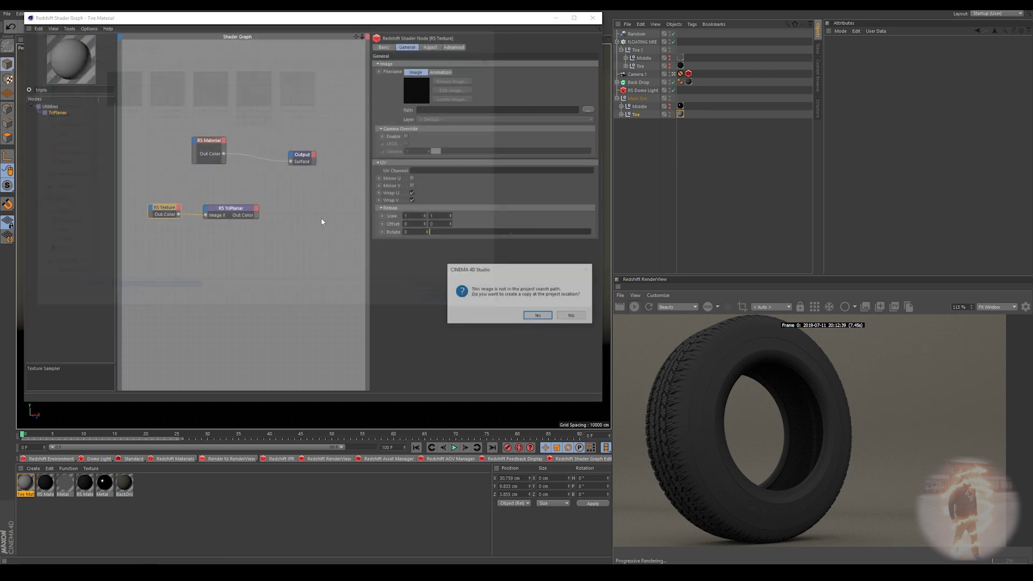
click(571, 316)
Connect the TriPlanar's Out Color to the Output's Surface and preview the scratch texture on the tire
drag(257, 214, 291, 161)
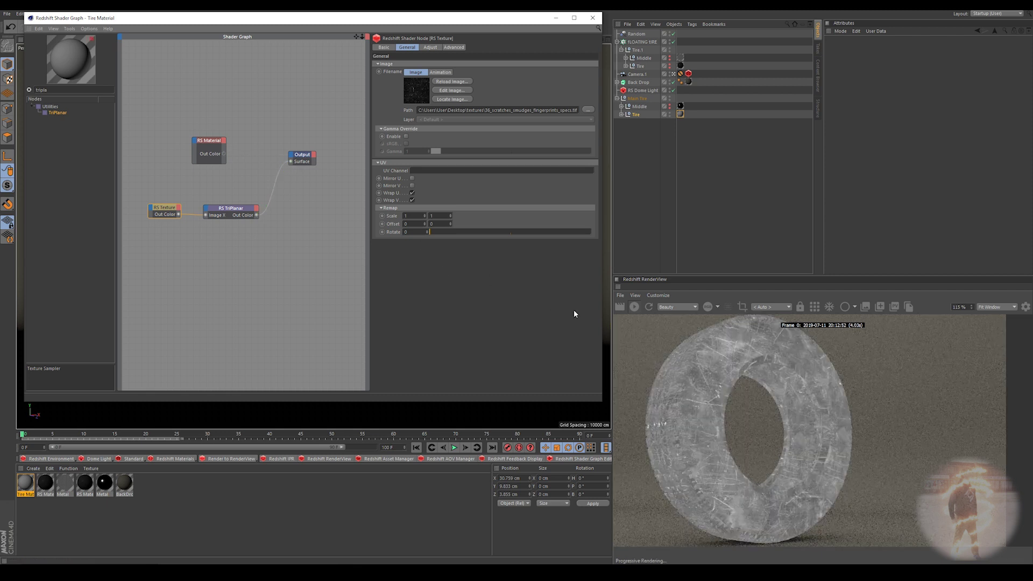
scroll(713, 410, up, 1)
scroll(734, 348, down, 2)
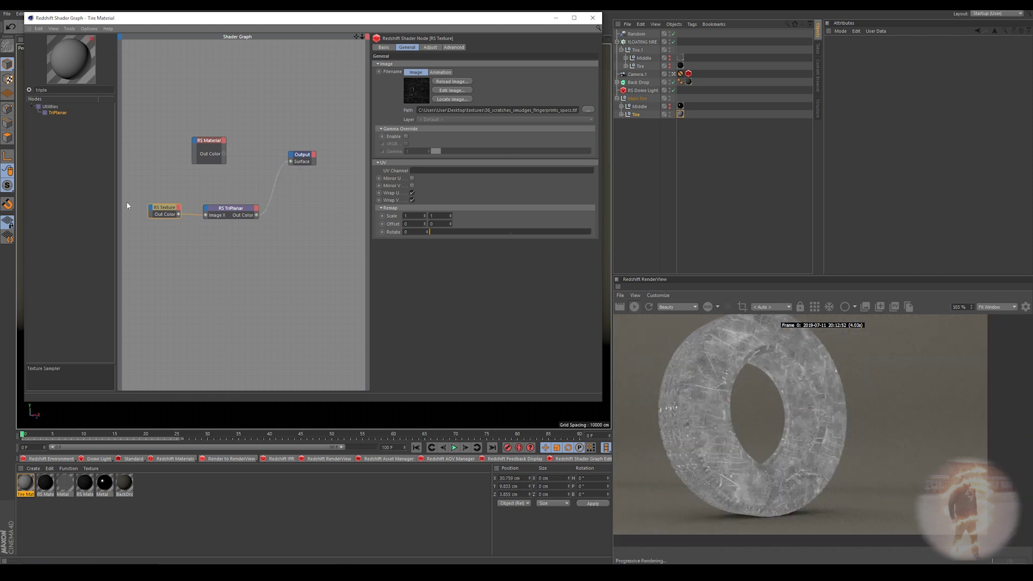
Set the TriPlanar scale to 0.05 on all three axes and check the texture in the render view
click(236, 211)
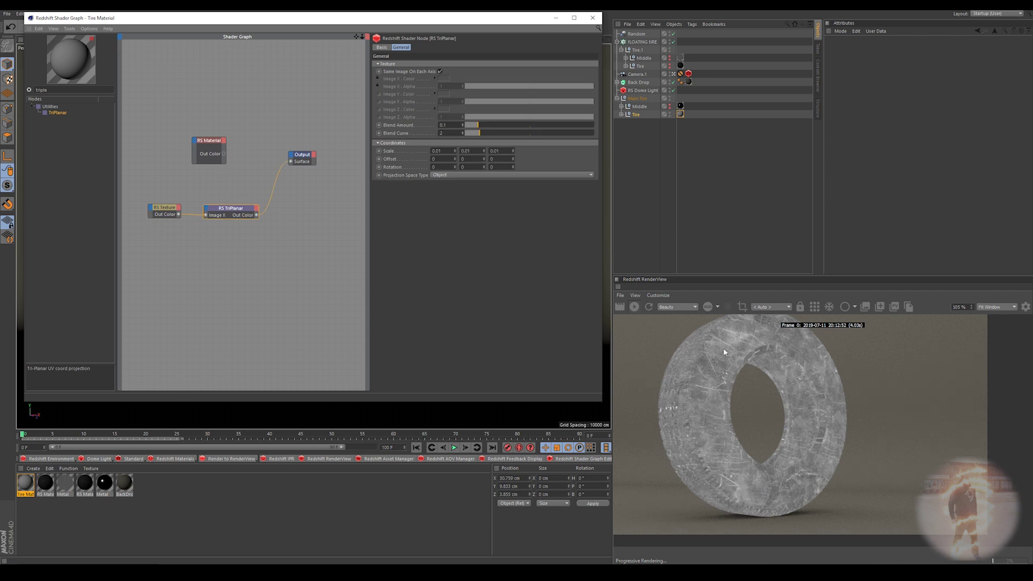
click(446, 151)
text(0.05)
key(Tab)
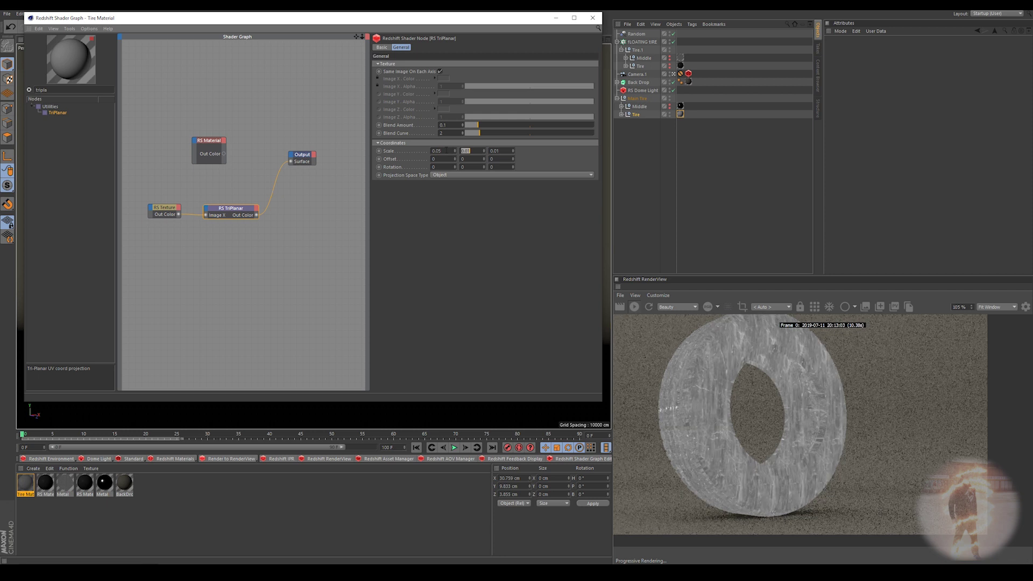
text(.05)
key(Tab)
text(.055)
key(Return)
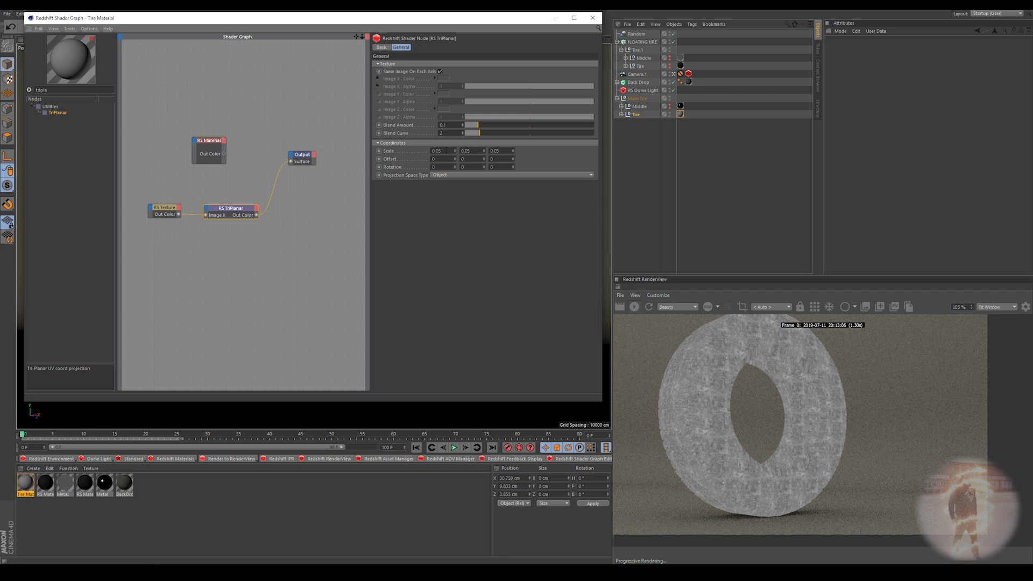
scroll(768, 398, up, 2)
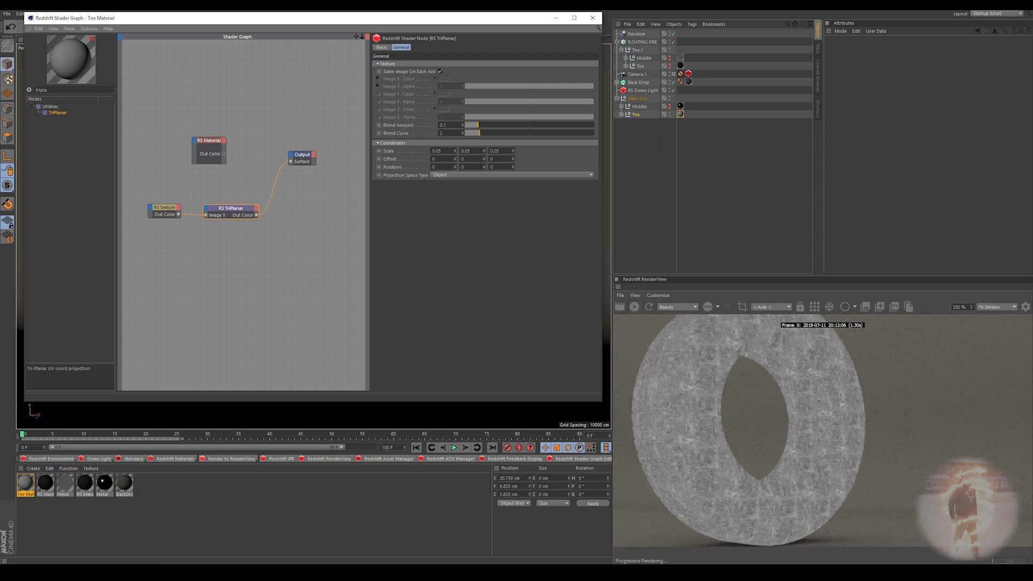
Undo the TriPlanar scale changes and set the scale to 0.02 on all three axes
click(452, 153)
key(ctrl+z)
key(ctrl+z)
key(ctrl+z)
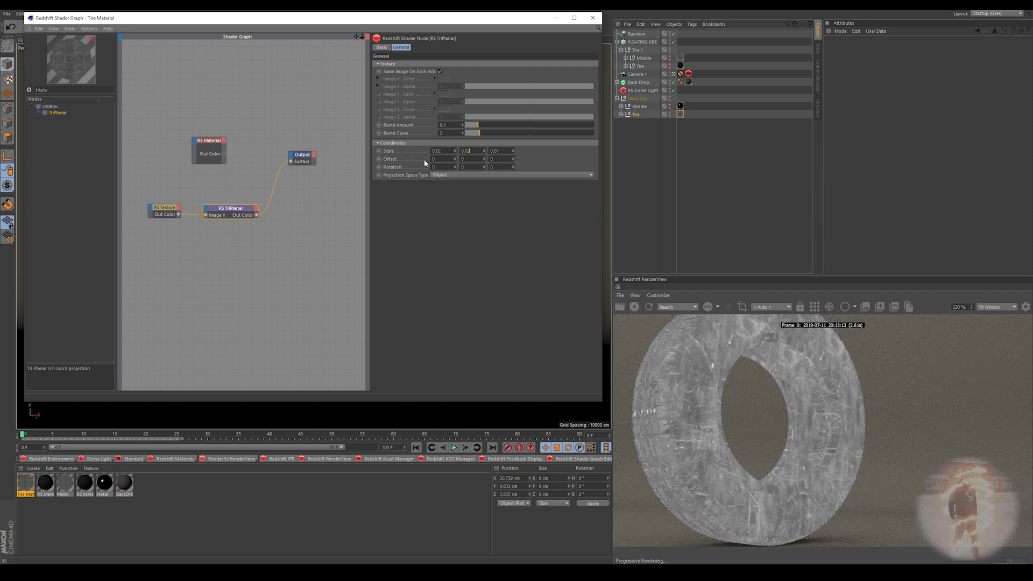
key(BackSpace)
text(2)
key(Return)
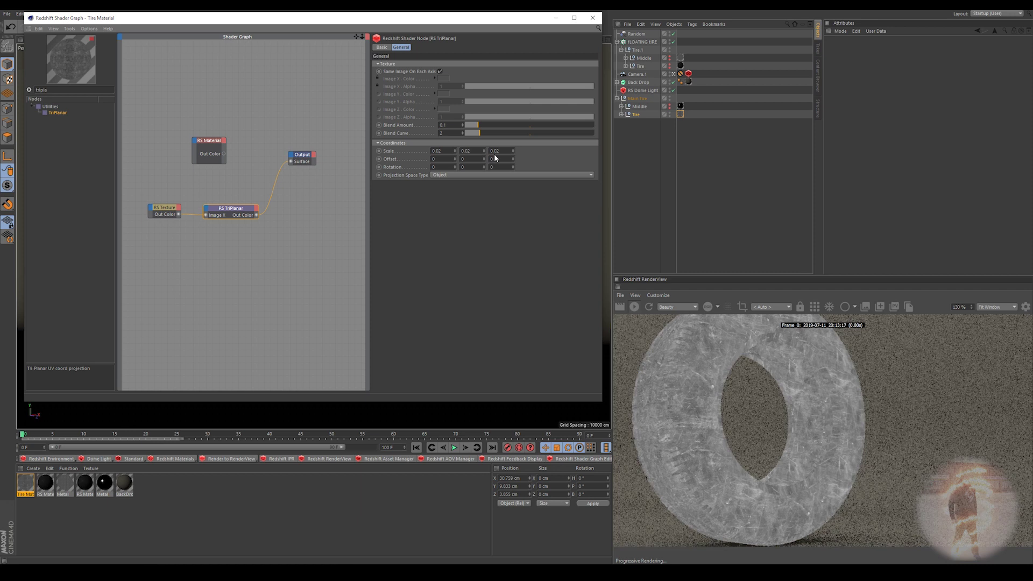
Add a Bump Map node to the graph and feed the TriPlanar's Out Color into its Input
drag(251, 218, 247, 205)
double_click(62, 90)
text(bump)
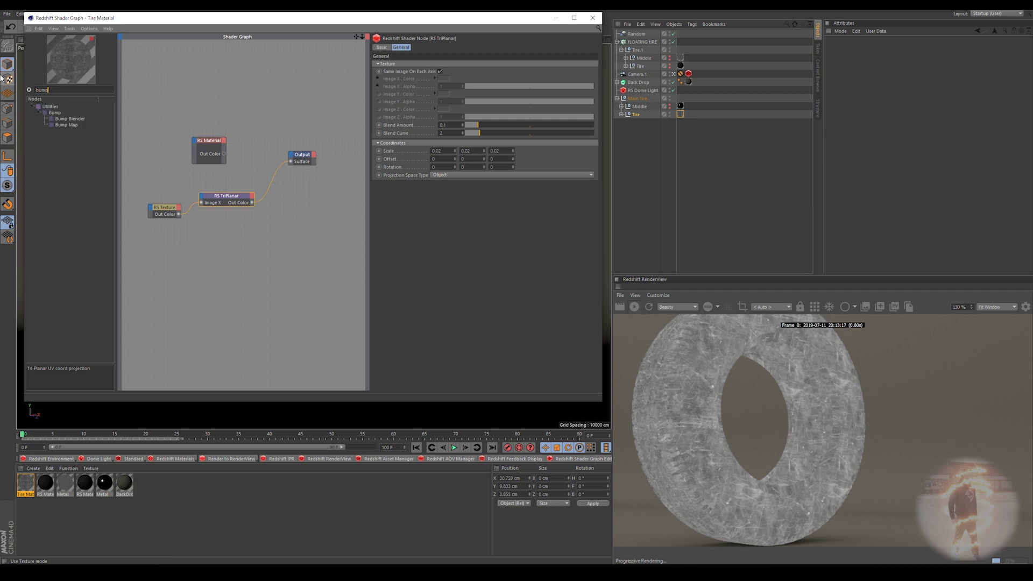
drag(60, 125, 315, 226)
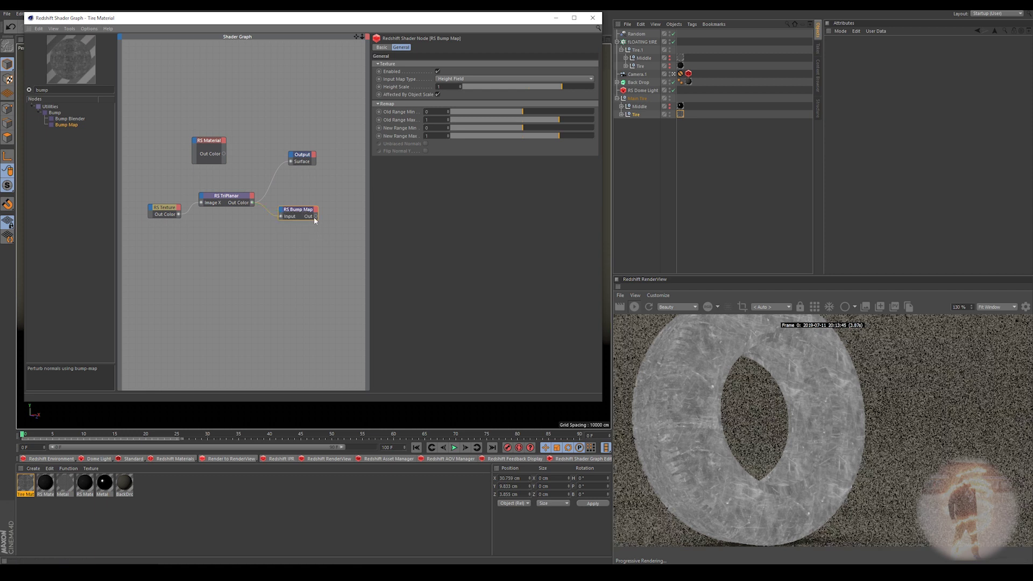
Connect the Bump Map's output to the RS Material's overall Bump Input
click(195, 140)
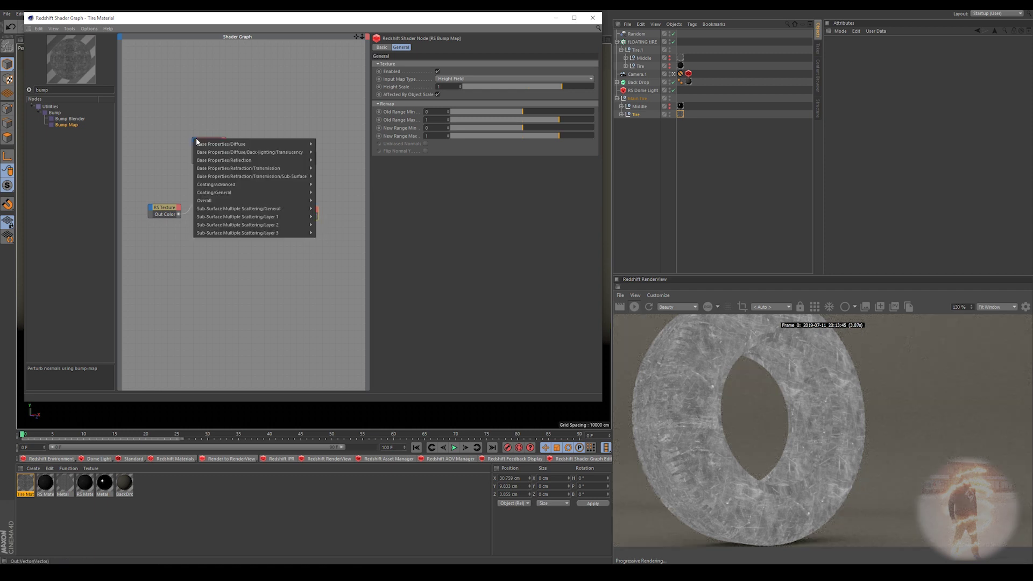
mouse_move(222, 204)
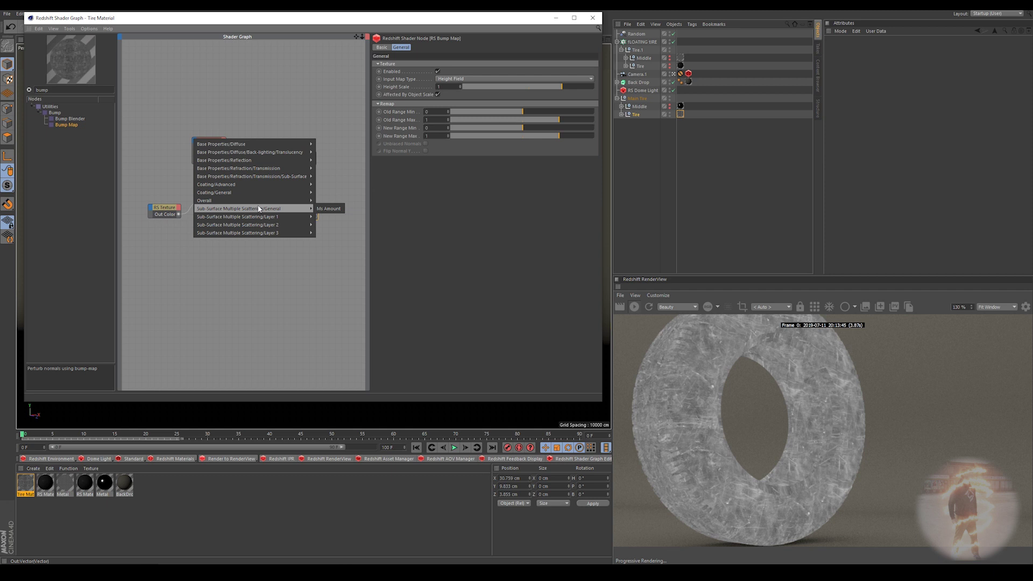
mouse_move(303, 209)
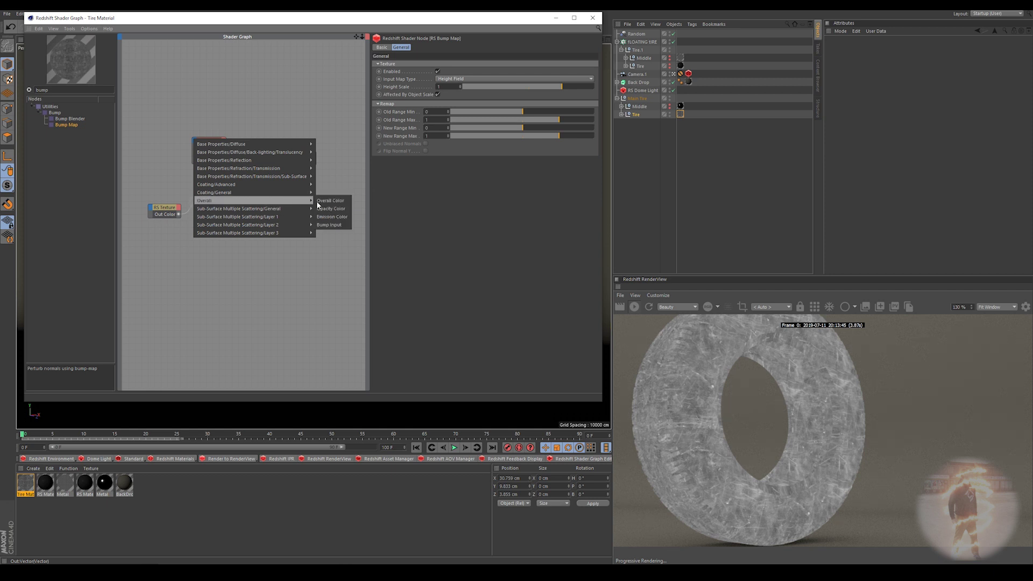
click(326, 225)
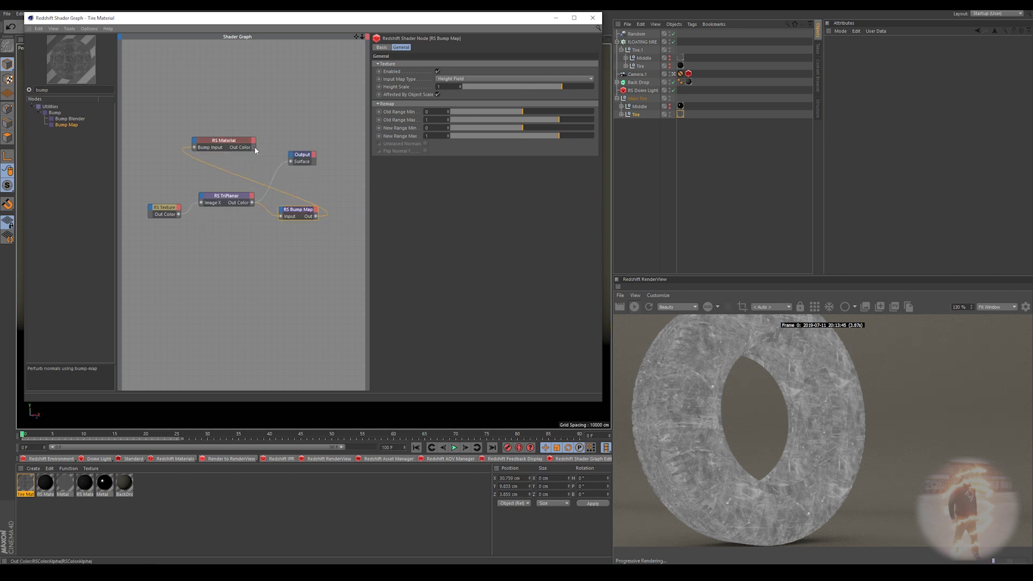
Reconnect the RS Material to the Output's Surface, move the texture nodes in front of it, and inspect the bump on the tire
drag(292, 163, 291, 162)
drag(336, 250, 149, 195)
drag(300, 210, 157, 182)
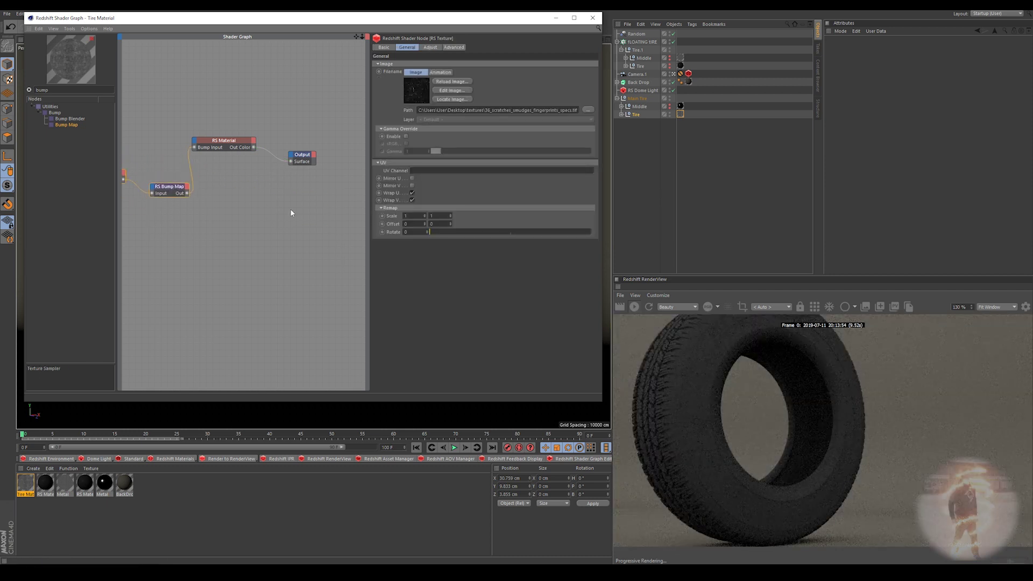
scroll(671, 410, up, 5)
scroll(751, 446, down, 4)
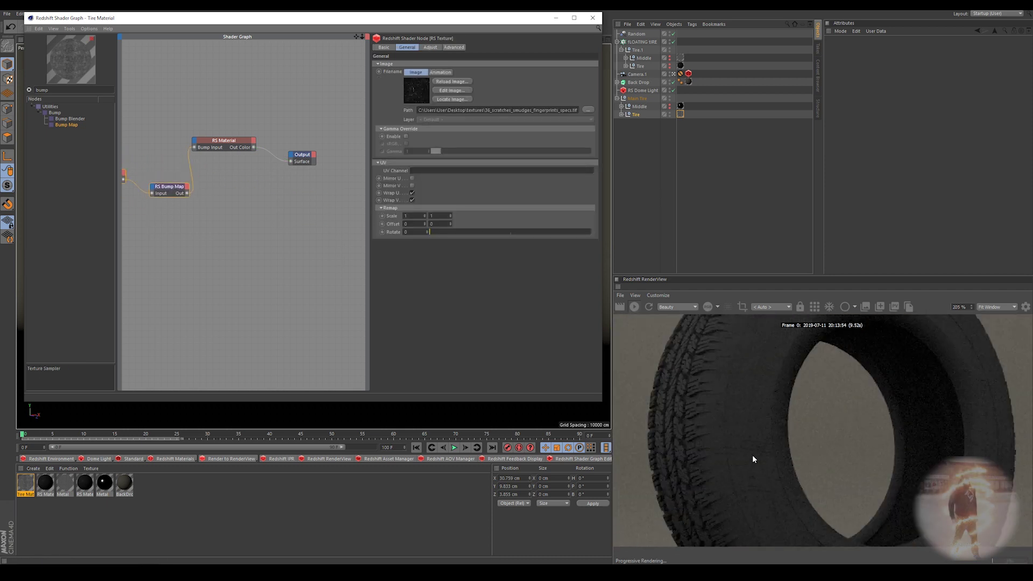
Set the Bump Map node's Height Scale to -0.5 and check the bump on the tire up close
drag(753, 454, 721, 415)
scroll(754, 461, up, 5)
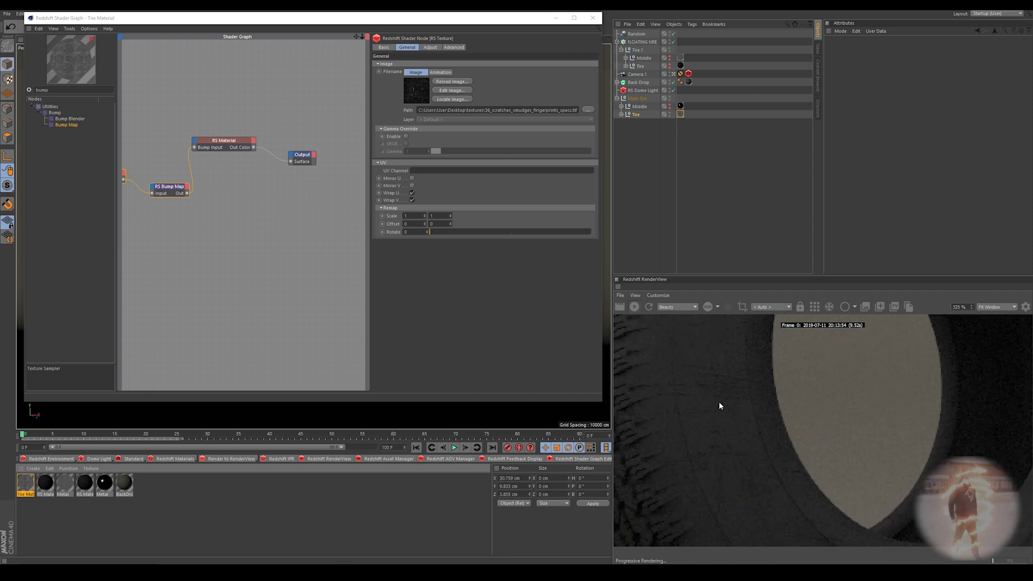
scroll(719, 402, down, 6)
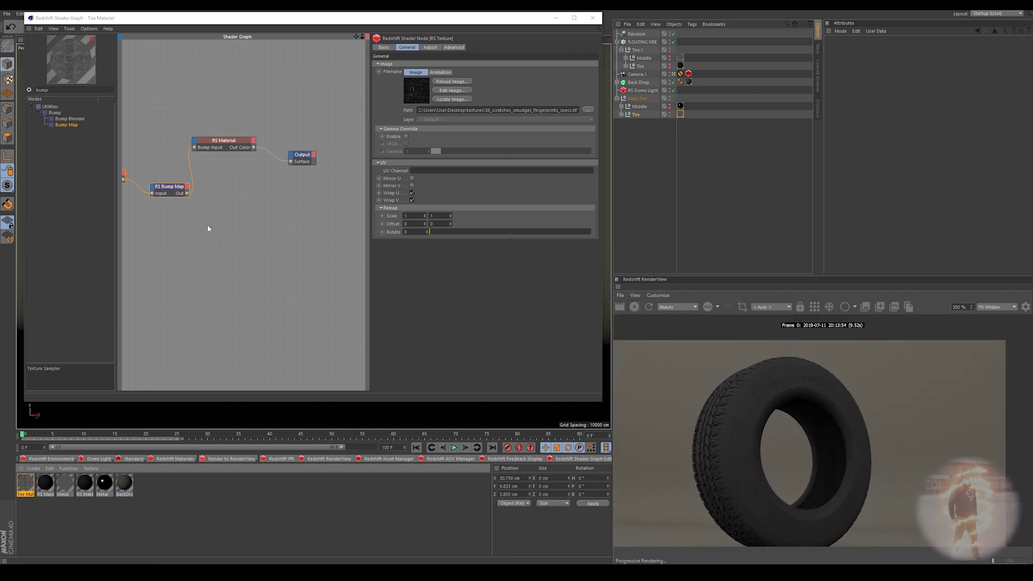
click(169, 188)
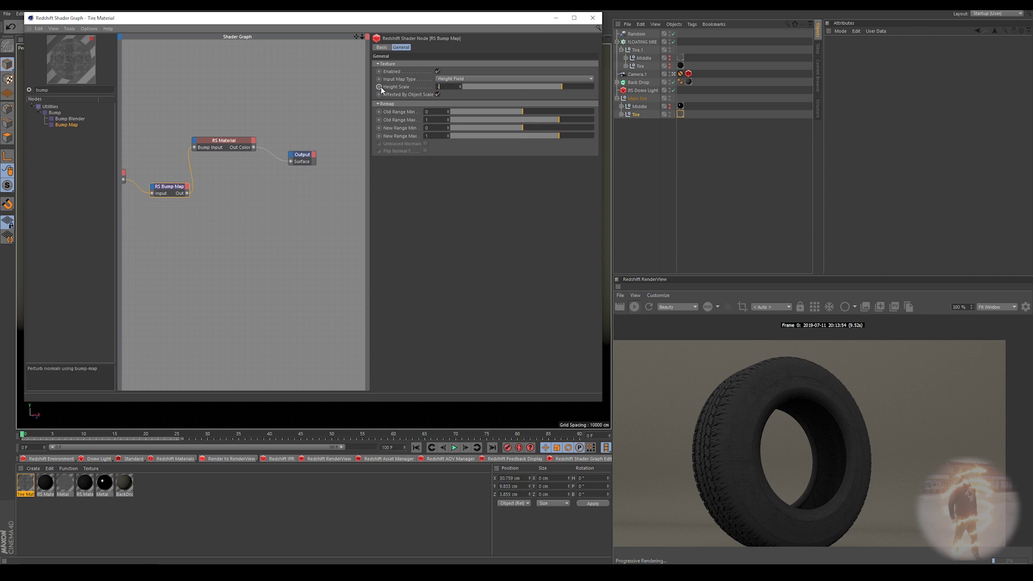
text(-0.5)
key(Return)
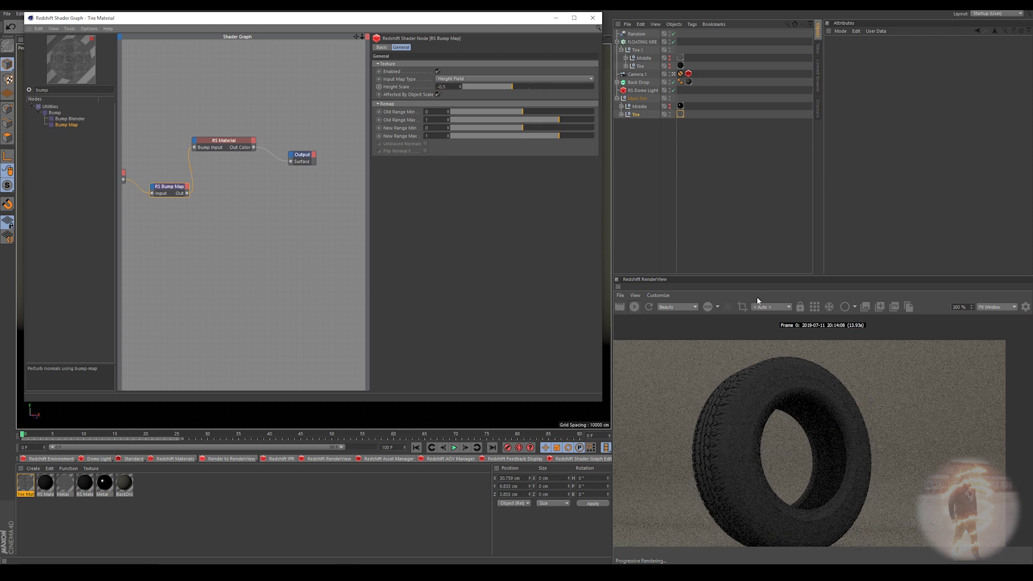
scroll(718, 428, up, 6)
scroll(752, 430, down, 6)
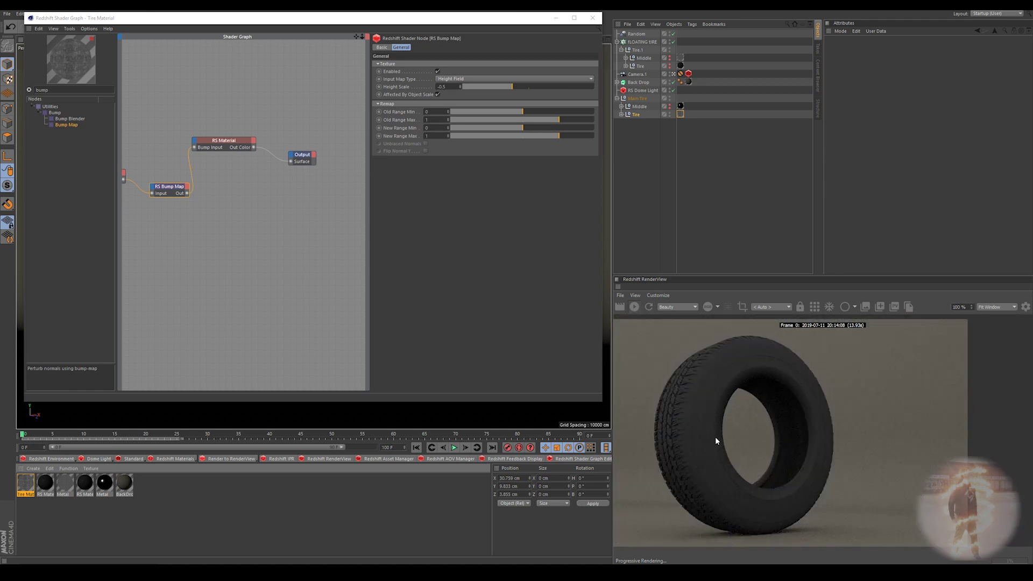
scroll(715, 437, up, 3)
scroll(702, 464, up, 1)
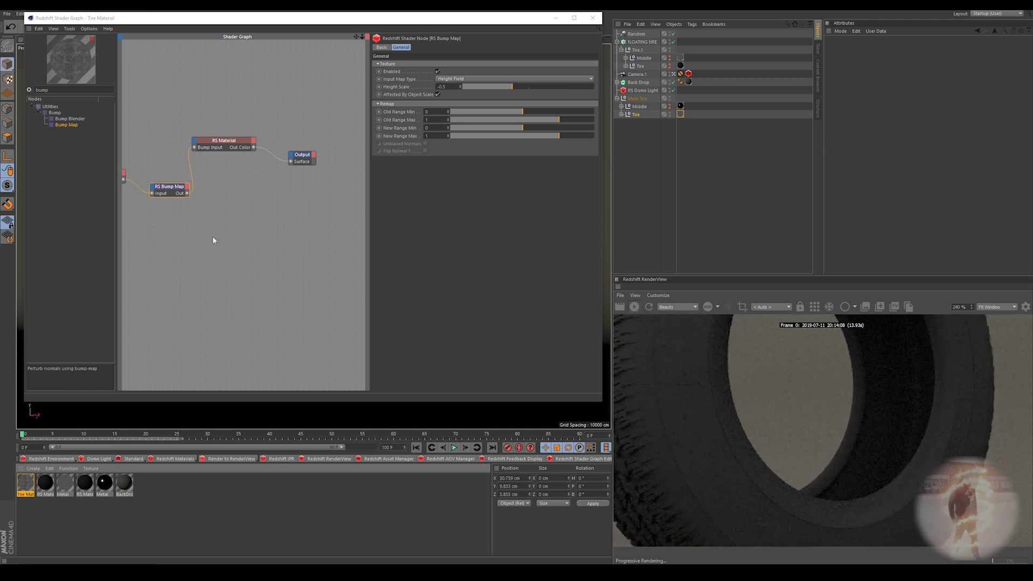
Set the TriPlanar node's Scale to 0.04 on all three axes and check the scratches on the tire
alt+middle_drag(183, 218, 260, 256)
click(172, 212)
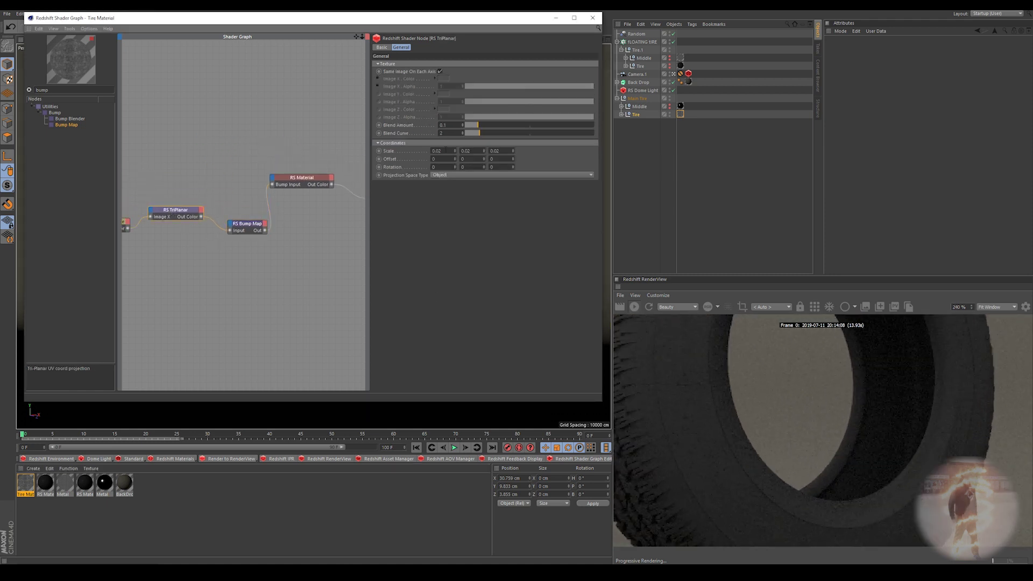
click(455, 153)
text(0.04)
key(Tab)
text(0.04)
key(Tab)
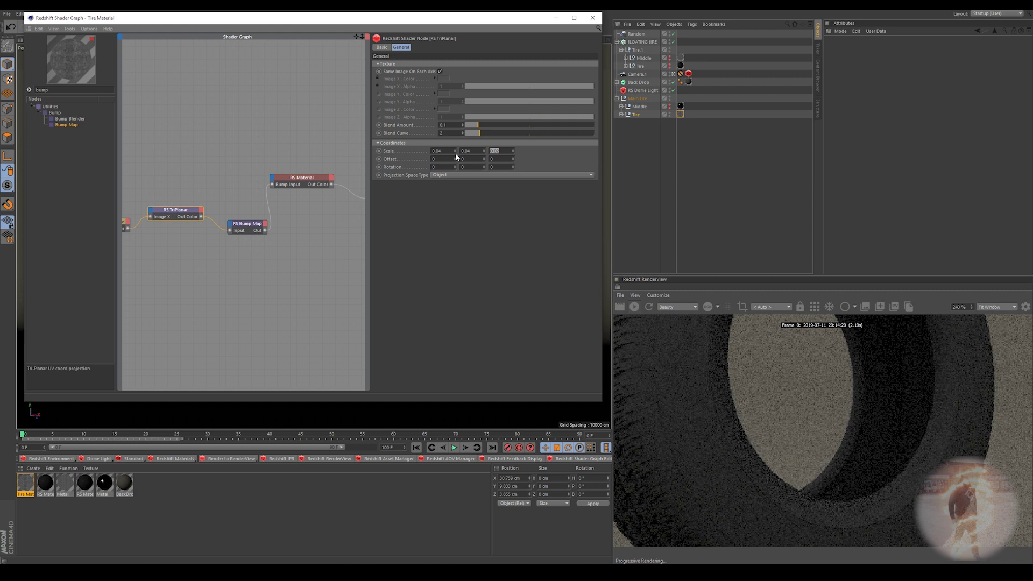
text(0.04)
key(Return)
scroll(705, 409, down, 3)
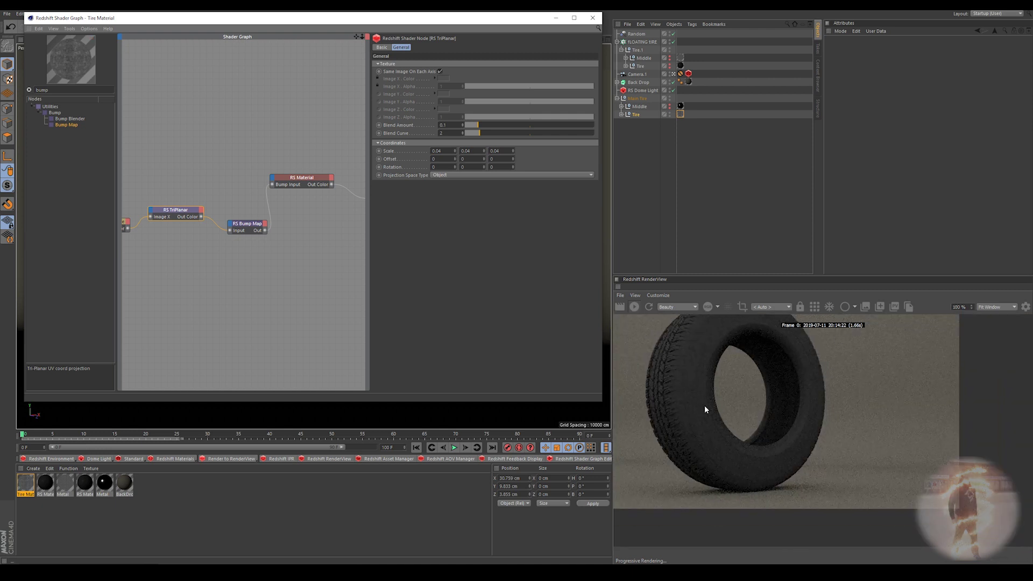
scroll(706, 385, up, 4)
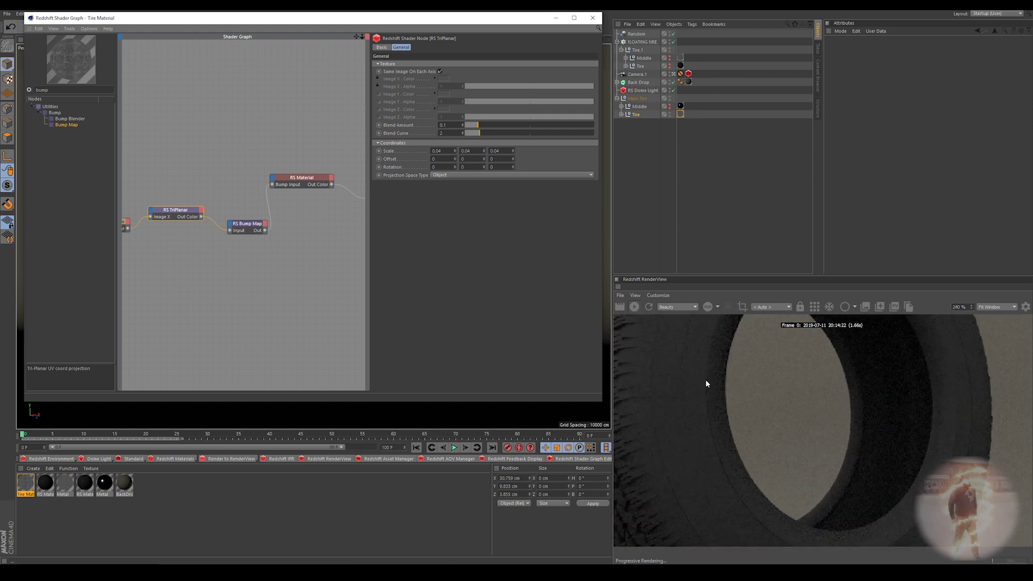
scroll(705, 379, down, 4)
Add a Curvature node below the texture nodes and connect its Out to the Output's Surface
scroll(169, 247, down, 5)
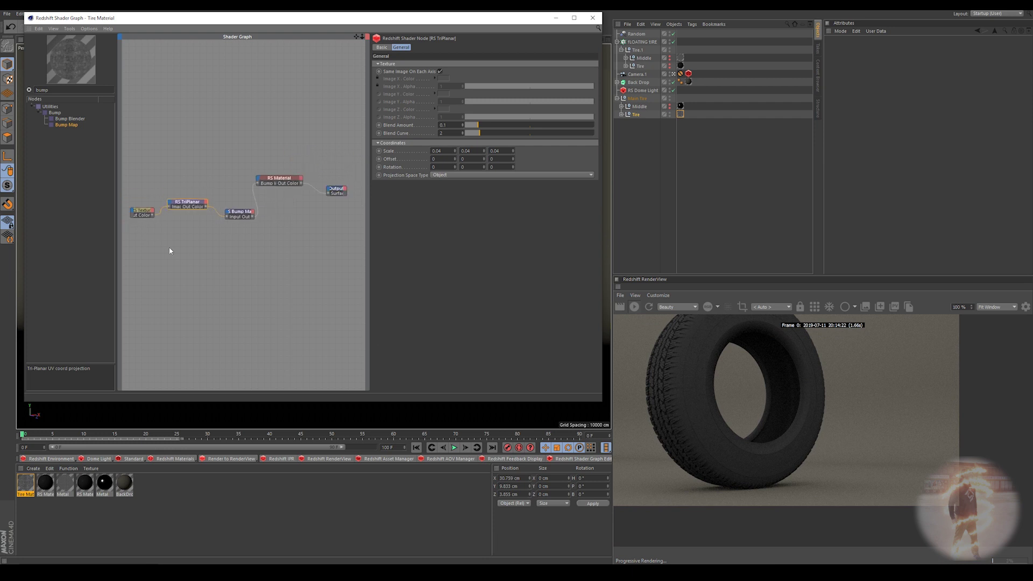
mouse_move(199, 247)
middle_down()
mouse_move(186, 240)
mouse_move(198, 238)
middle_up()
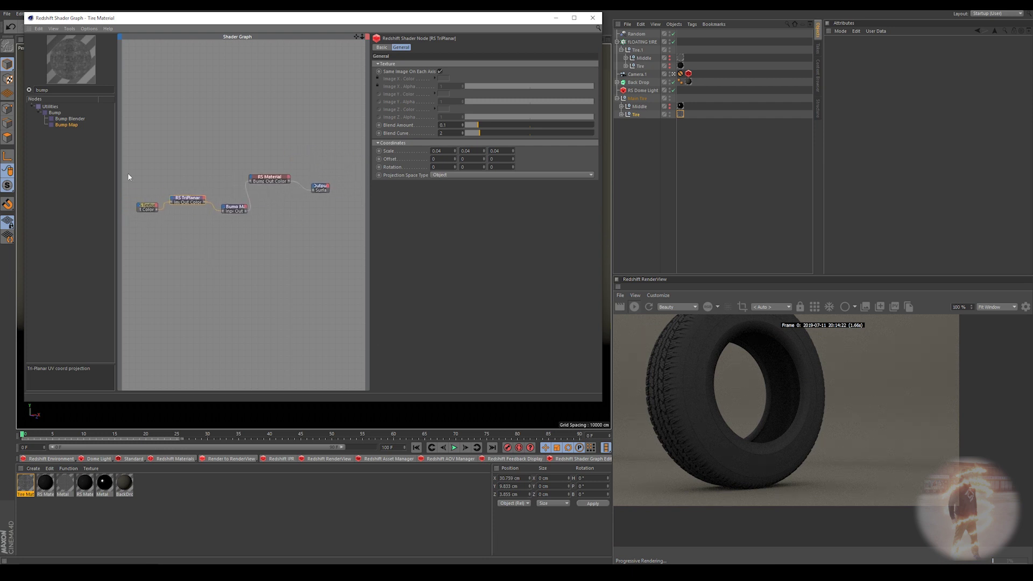
key(ctrl+a)
text(cur)
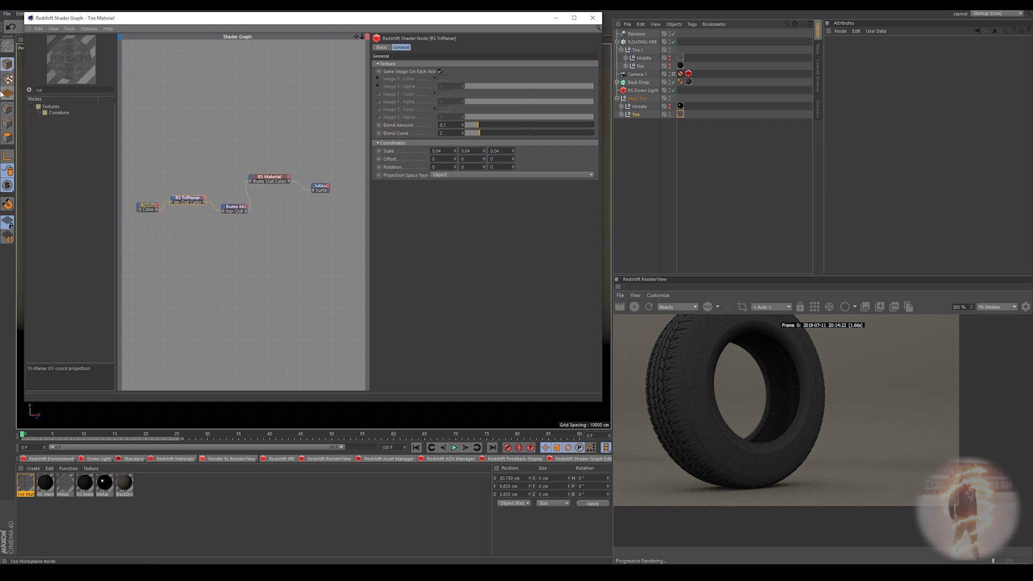
drag(59, 113, 197, 247)
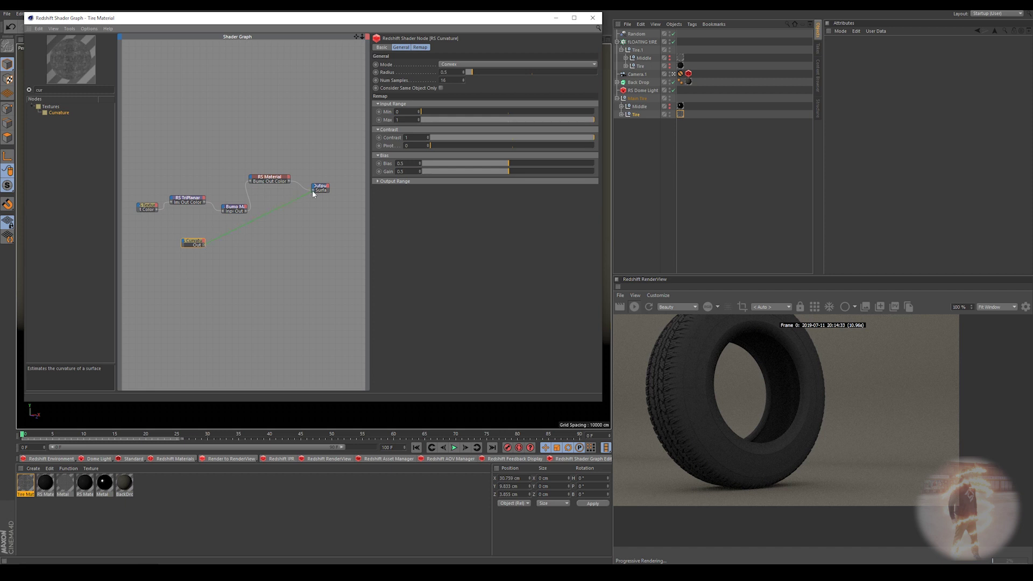
drag(313, 193, 313, 191)
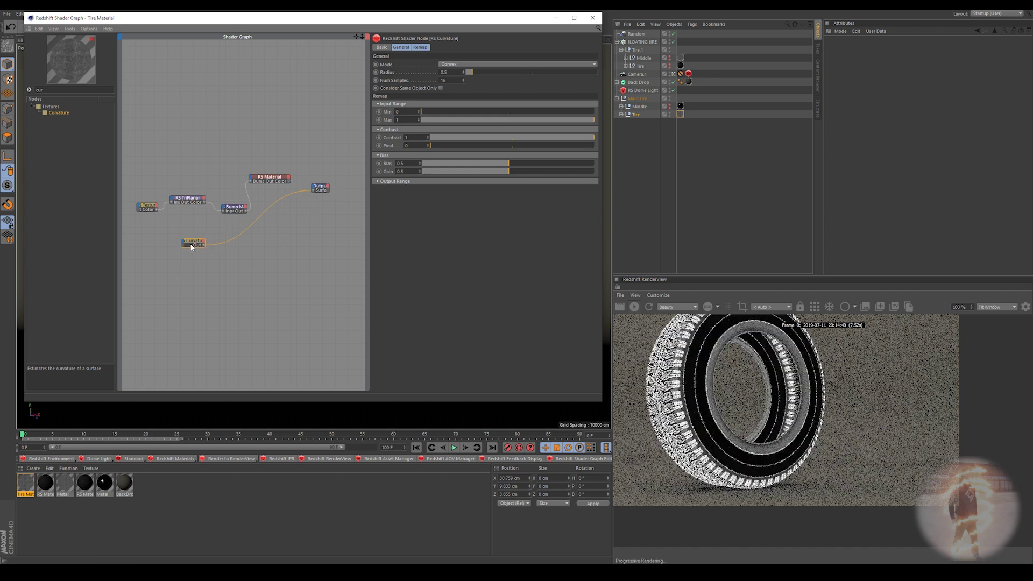
Set the Curvature node's Radius to 0.1
scroll(678, 356, down, 1)
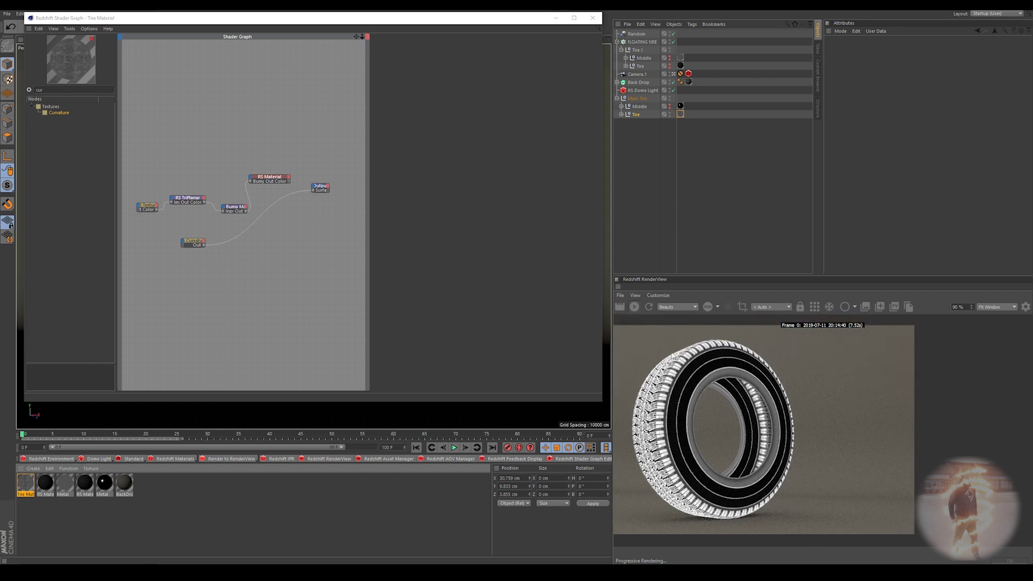
click(194, 240)
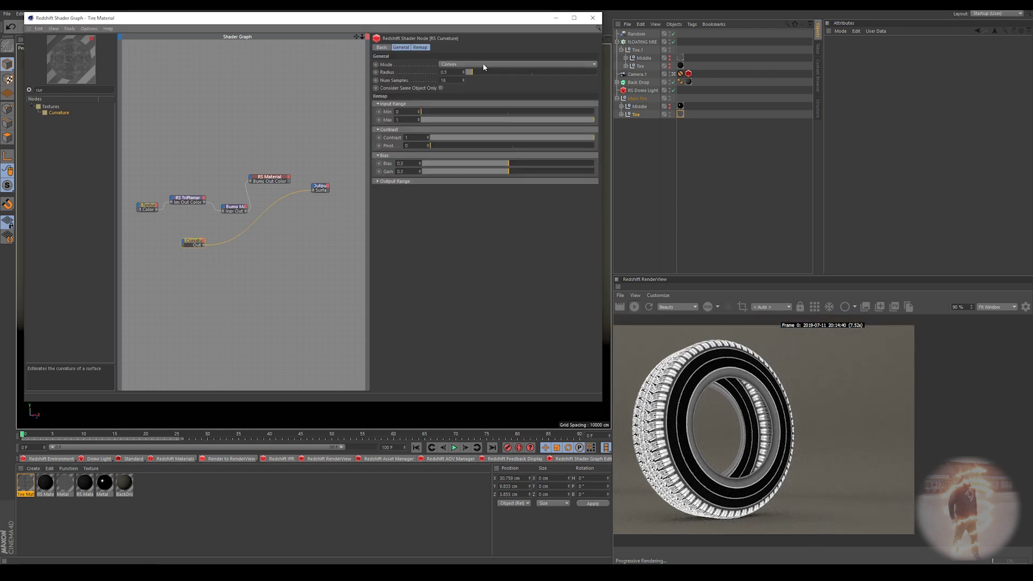
text(0.1)
key(Return)
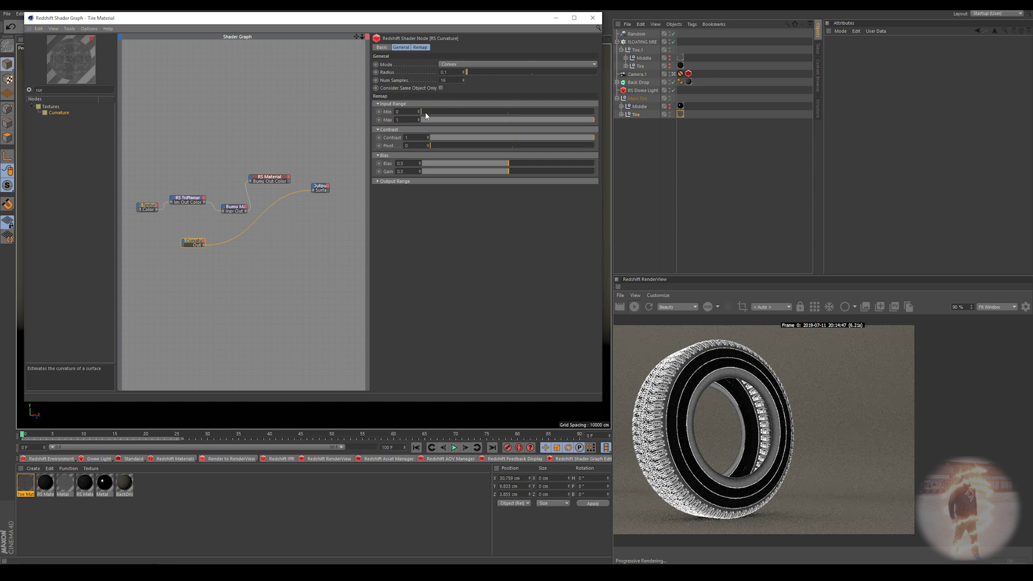
Try Input Range Min values of about 0.138 and 0.716 on the Curvature node and compare the edge lines
mouse_move(425, 114)
mouse_down()
mouse_move(445, 114)
mouse_move(419, 115)
mouse_up()
scroll(748, 413, up, 4)
scroll(703, 396, up, 11)
drag(681, 324, 716, 356)
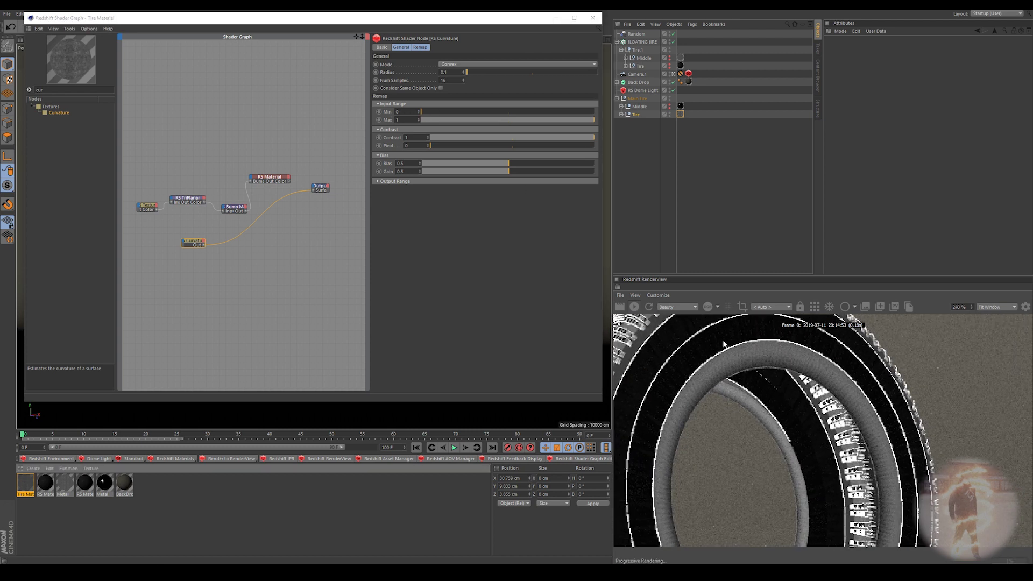
click(444, 112)
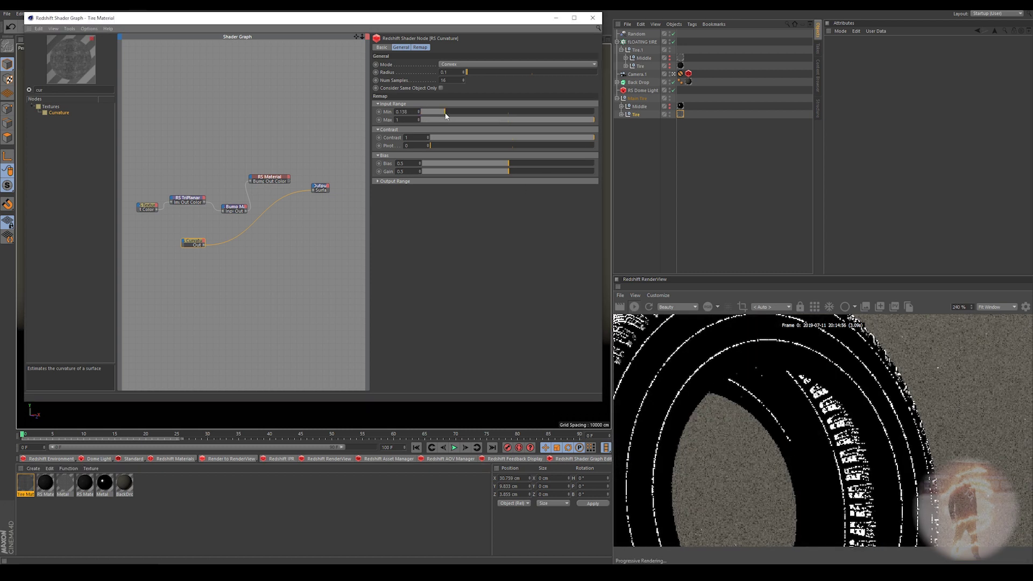
scroll(808, 393, down, 5)
click(545, 111)
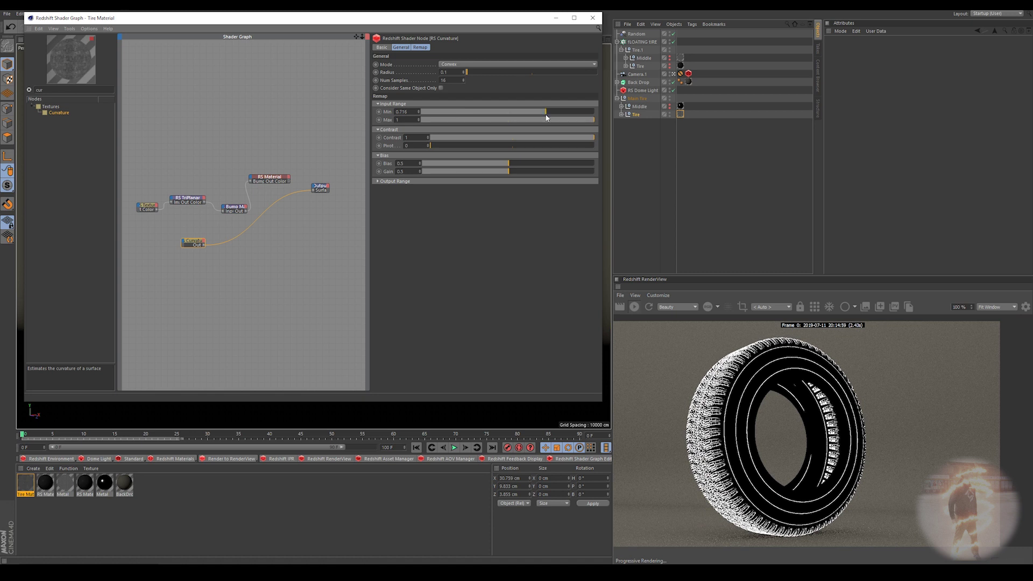
scroll(761, 386, up, 8)
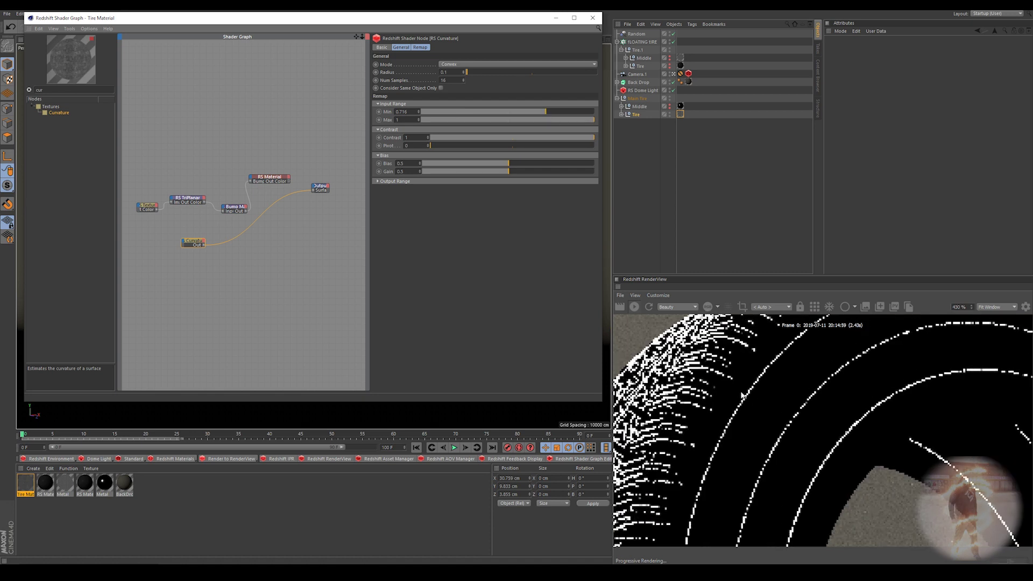
Lower the Curvature node's Input Range Min to about 0.129 and check the edge mask on the whole tire
click(430, 111)
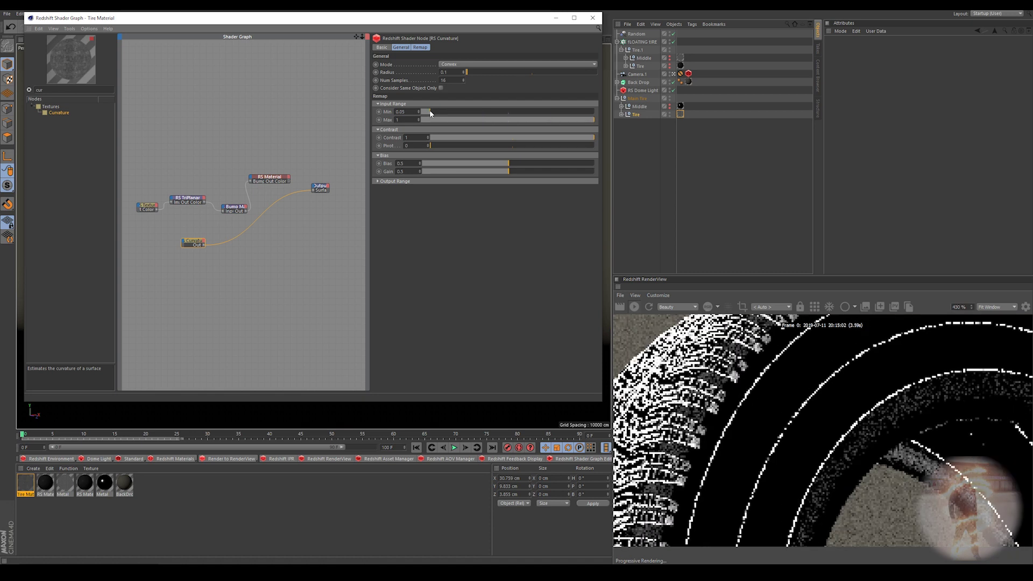
click(436, 111)
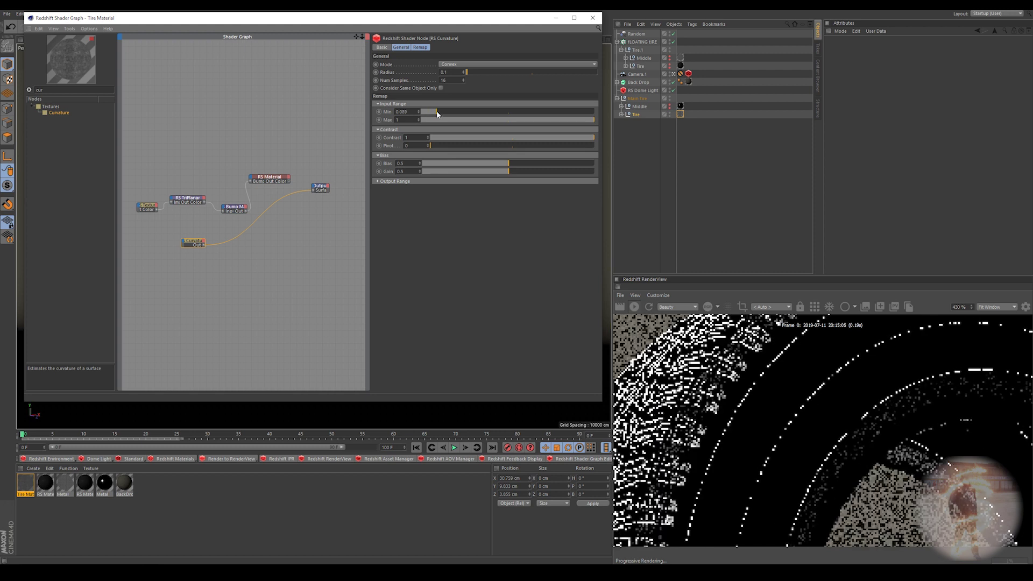
click(444, 112)
scroll(812, 414, down, 5)
middle_drag(804, 403, 765, 347)
scroll(758, 353, down, 2)
scroll(760, 400, down, 1)
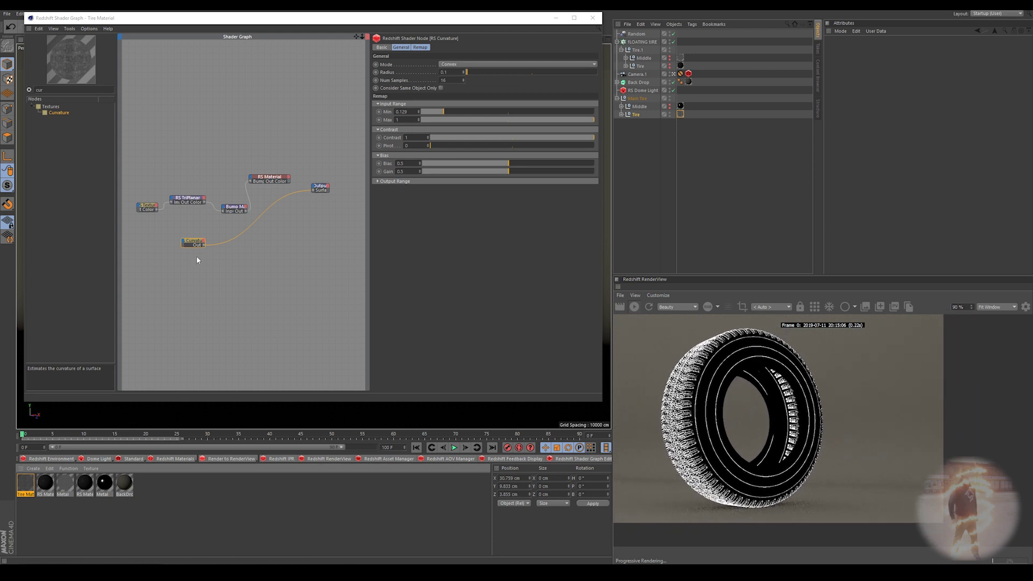
Move the Curvature node farther down the graph and add a Material Blender node below the Output
drag(194, 243, 183, 259)
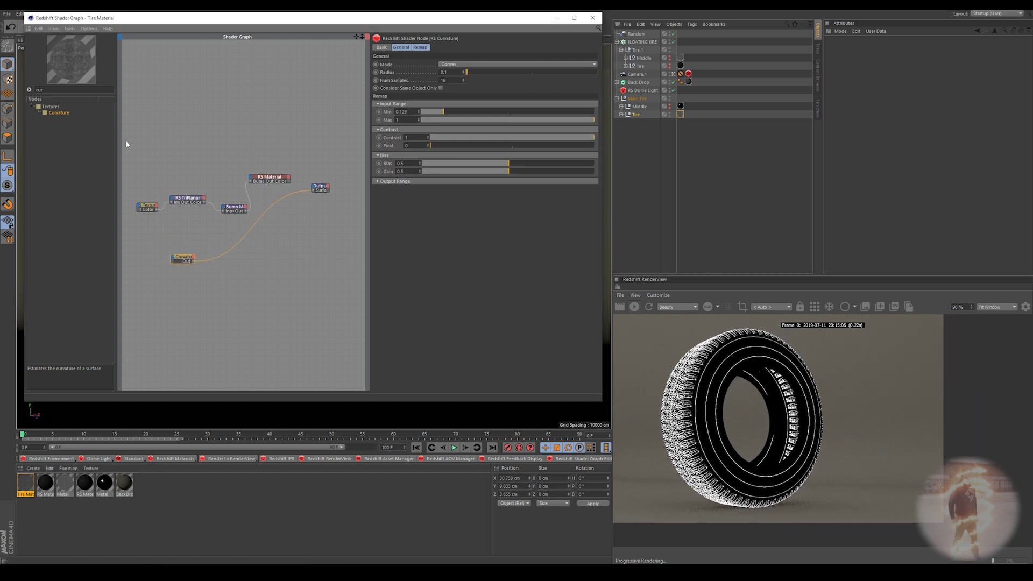
drag(49, 91, 1, 94)
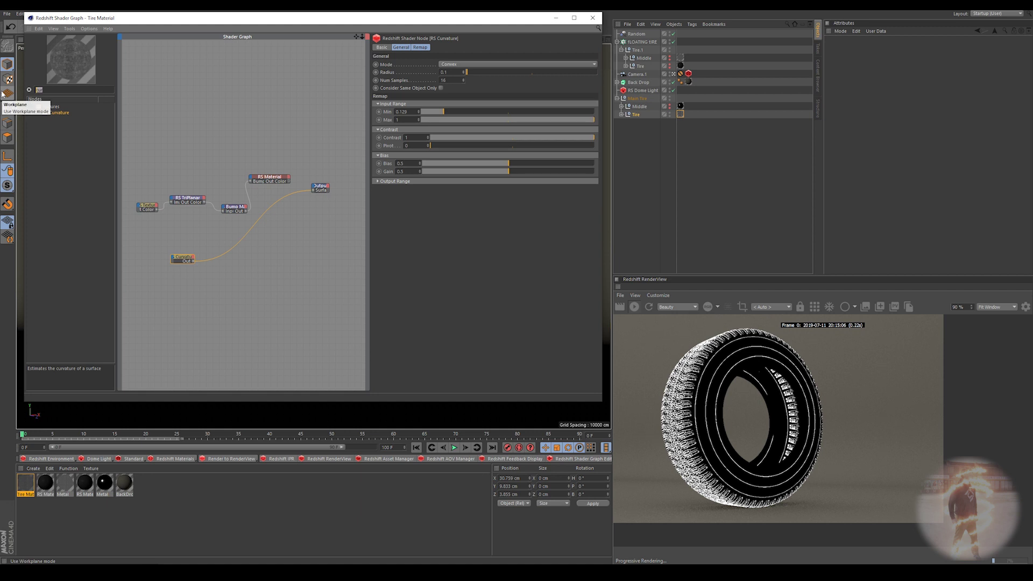
text(mater)
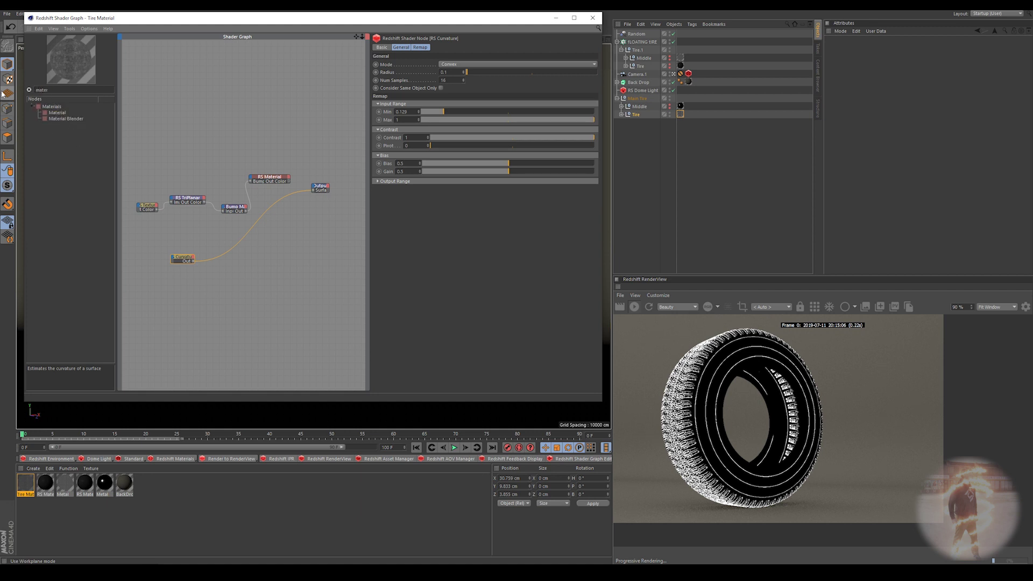
drag(61, 123, 301, 227)
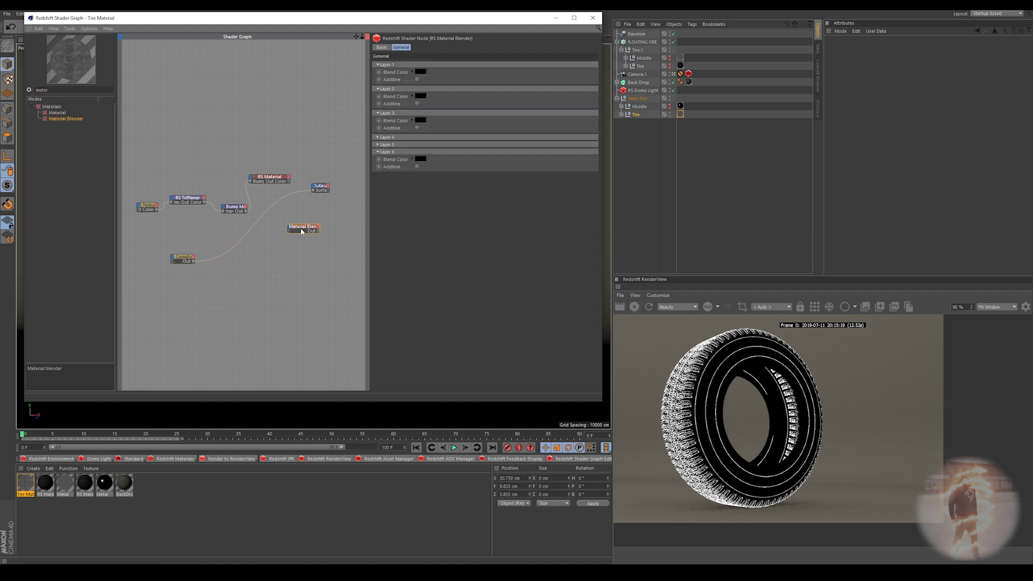
Rename the RS Material node as "Main Diffuse"
click(288, 183)
click(438, 72)
text(Main)
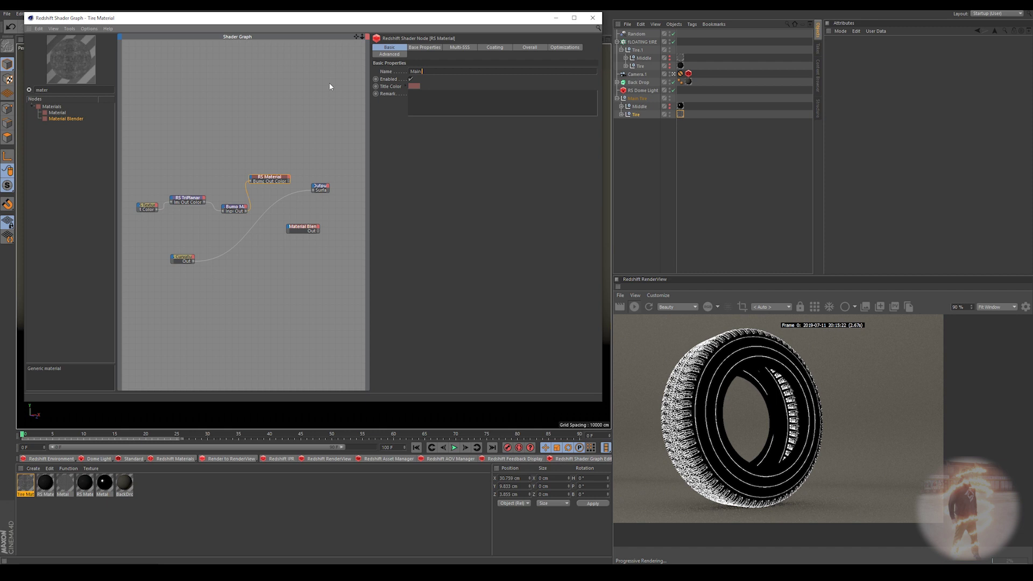
text( Diffuse)
key(Return)
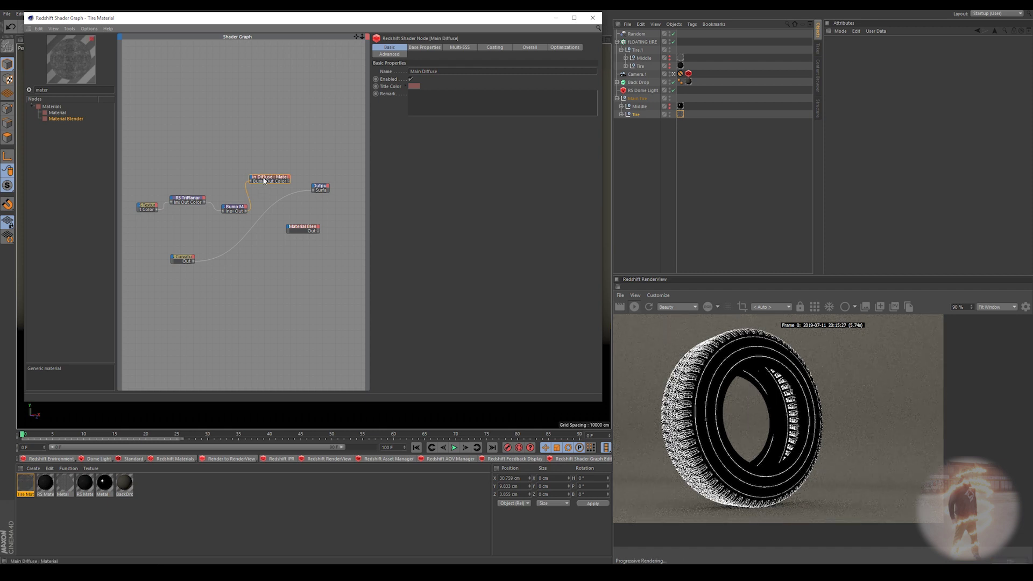
Duplicate the Main Diffuse material just below the original and rename the copy as "edge wera"
ctrl+drag(264, 180, 265, 218)
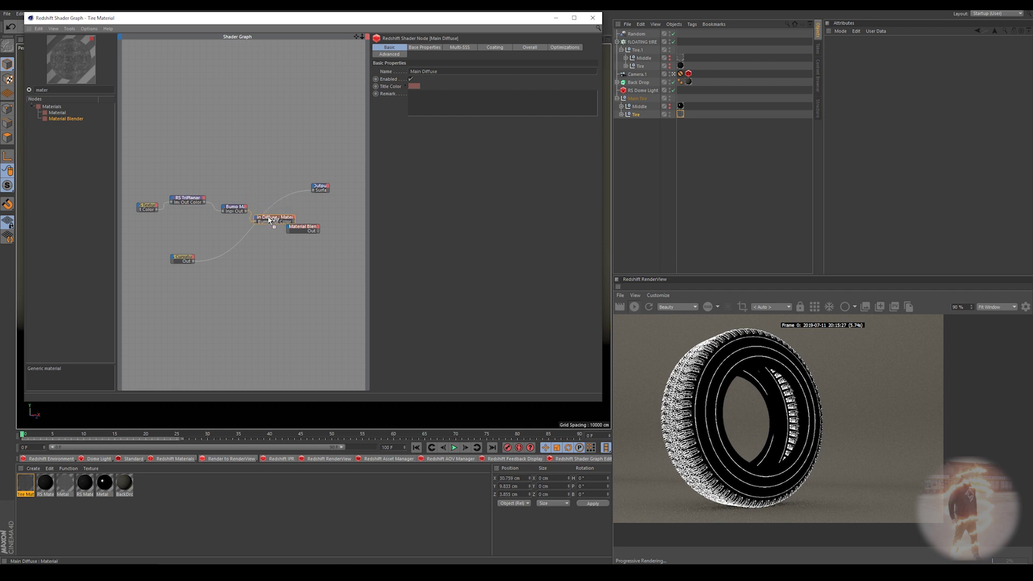
drag(444, 71, 356, 77)
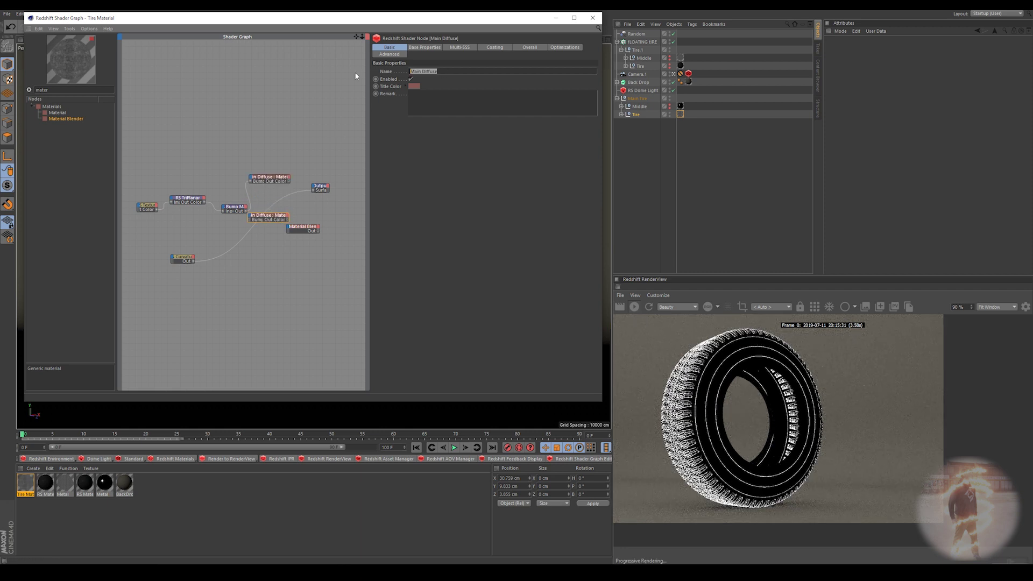
text(edge wera)
key(Return)
Set the edge wera material's diffuse color to a saturated green, about H 127°, S 92 %, V 57 %
click(433, 48)
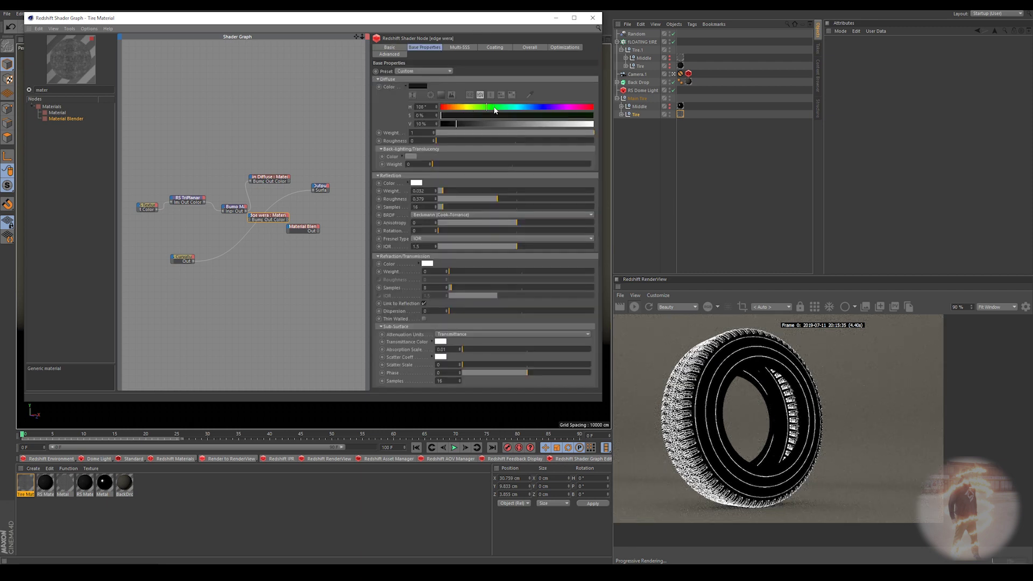
drag(485, 124, 527, 120)
drag(536, 115, 582, 115)
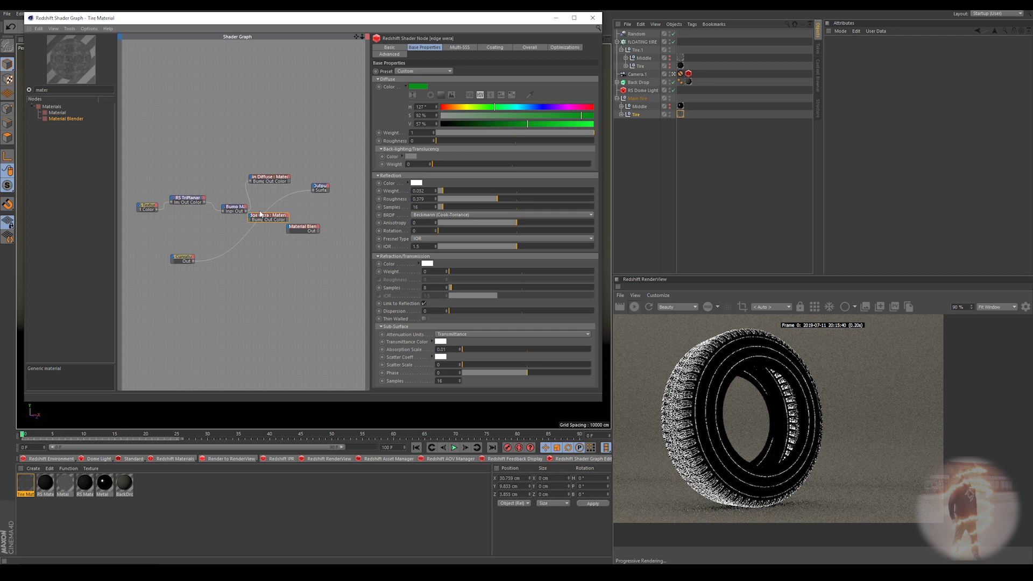
Move the edge wera material below the Material Blender, connecting Main Diffuse to Base Color, edge wera to Layer Color 1, and the blender to Output
drag(268, 220, 254, 269)
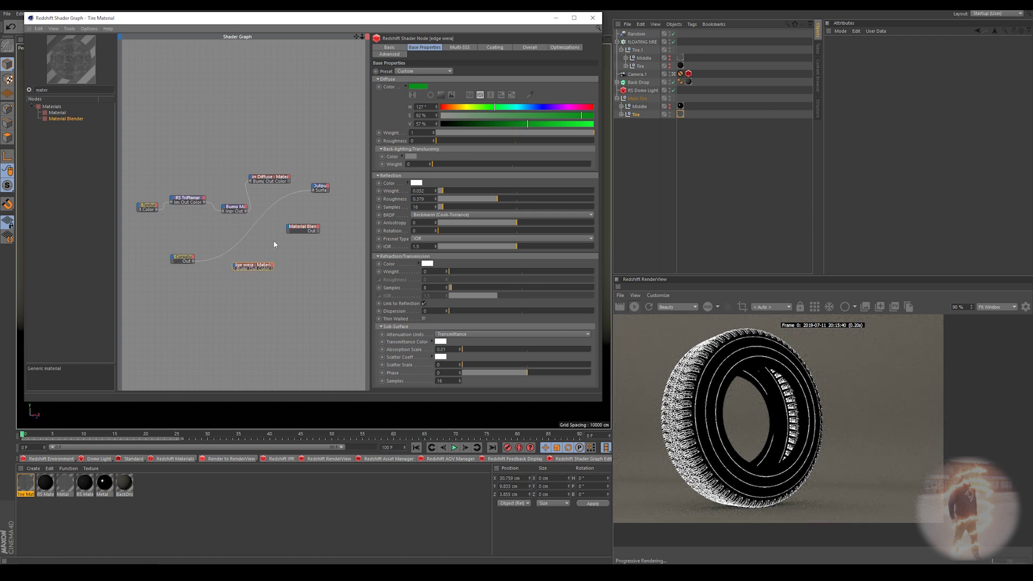
drag(290, 225, 287, 230)
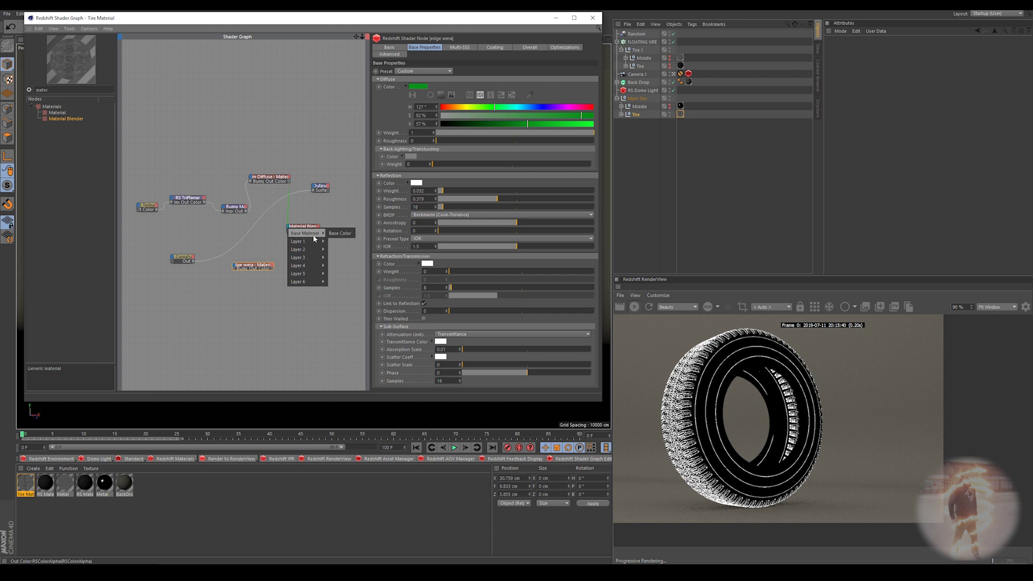
click(330, 232)
drag(272, 268, 287, 234)
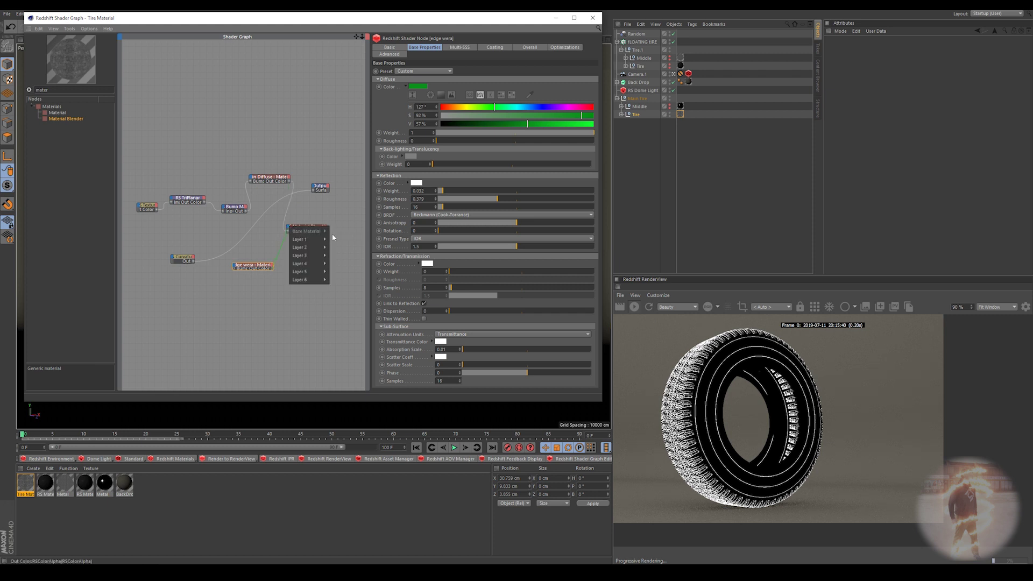
click(326, 243)
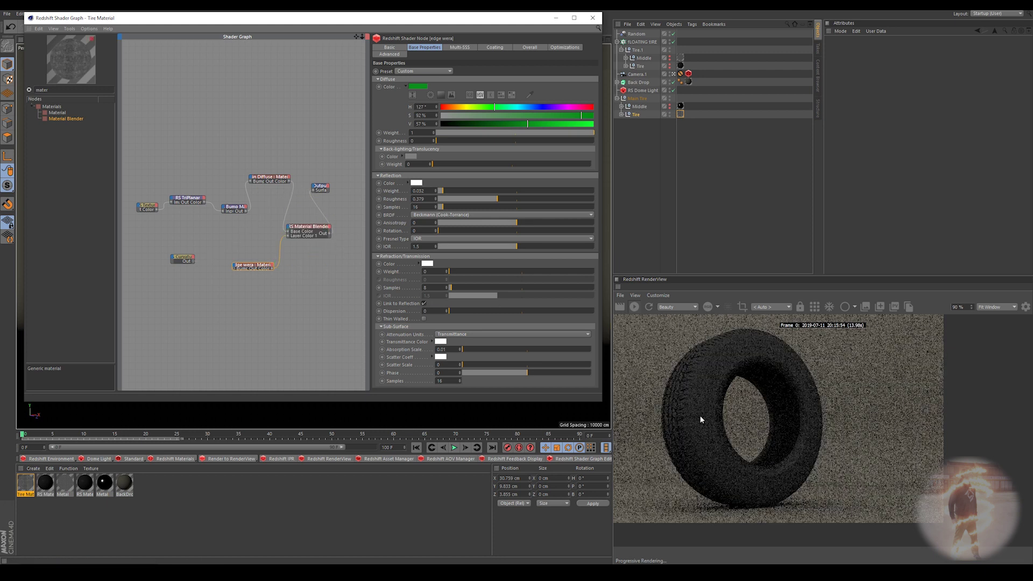
Reposition the Main Diffuse and edge wera nodes and connect the Curvature output to Blend Color 1 of the Material Blender
drag(252, 181, 248, 184)
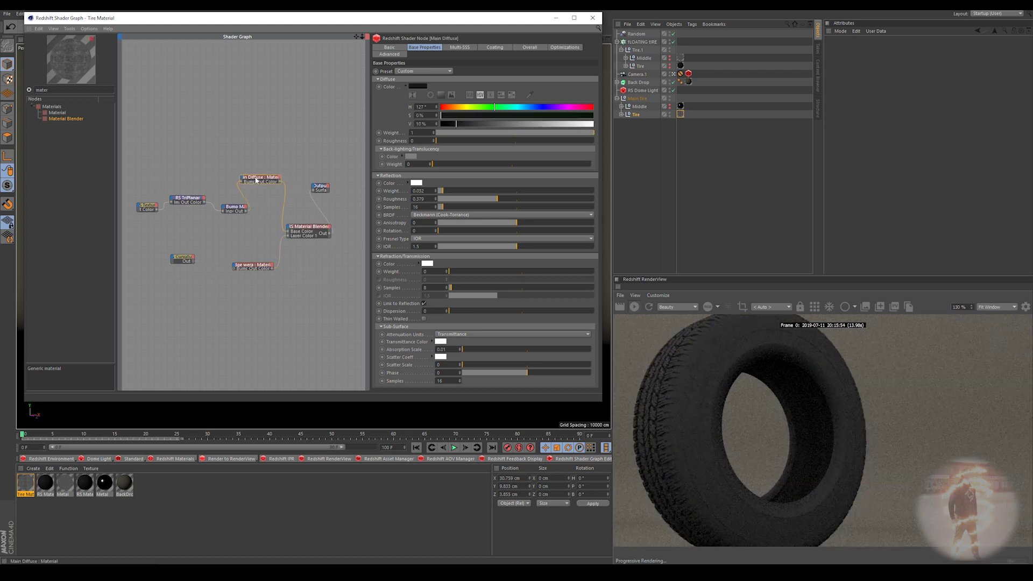
drag(251, 269, 239, 257)
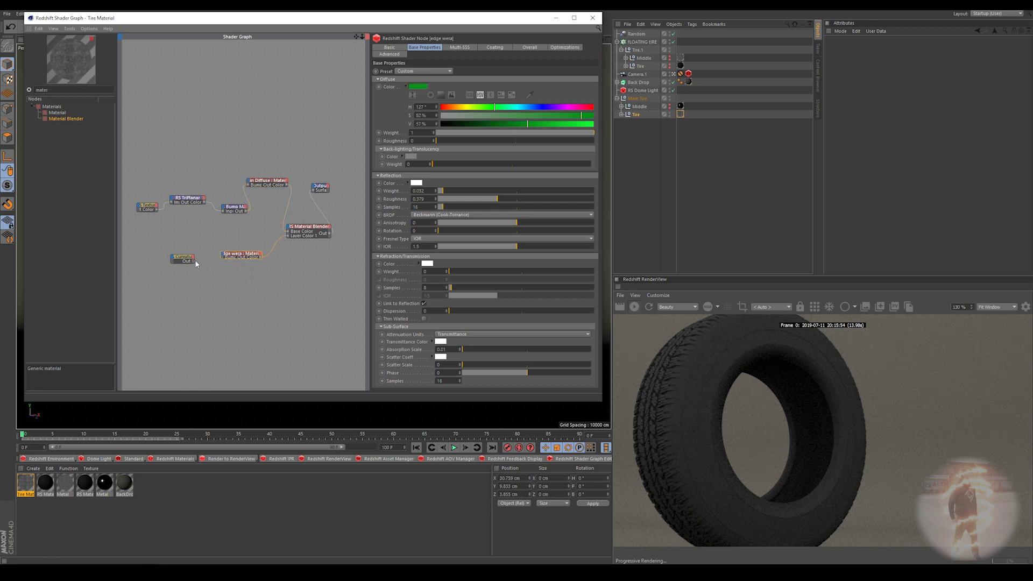
drag(290, 229, 290, 229)
mouse_move(297, 241)
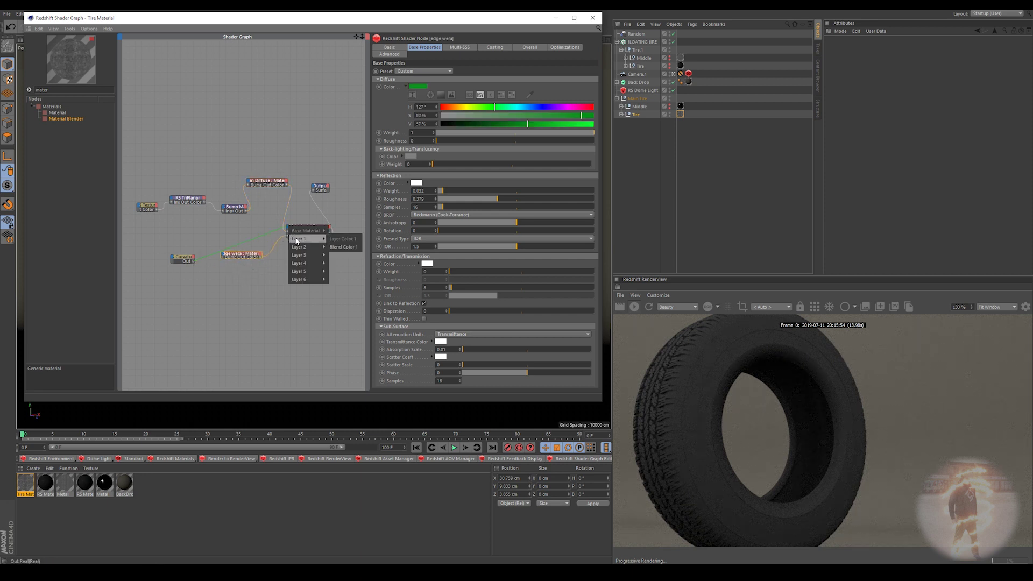
click(340, 247)
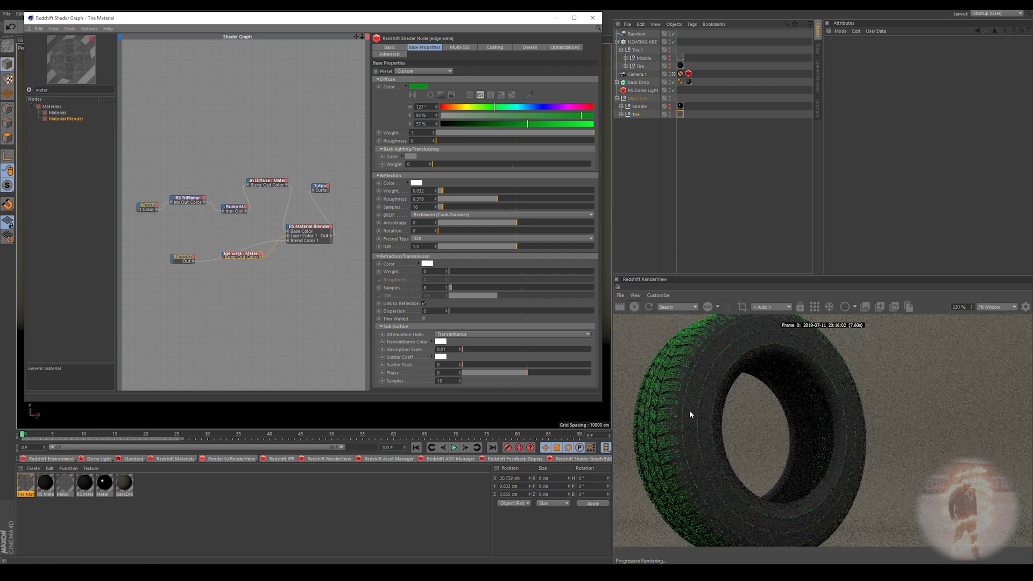
Line up the edge wera node beside the Material Blender, place the Curvature node below it, and inspect the rendered tread edges
drag(256, 259, 271, 238)
click(182, 255)
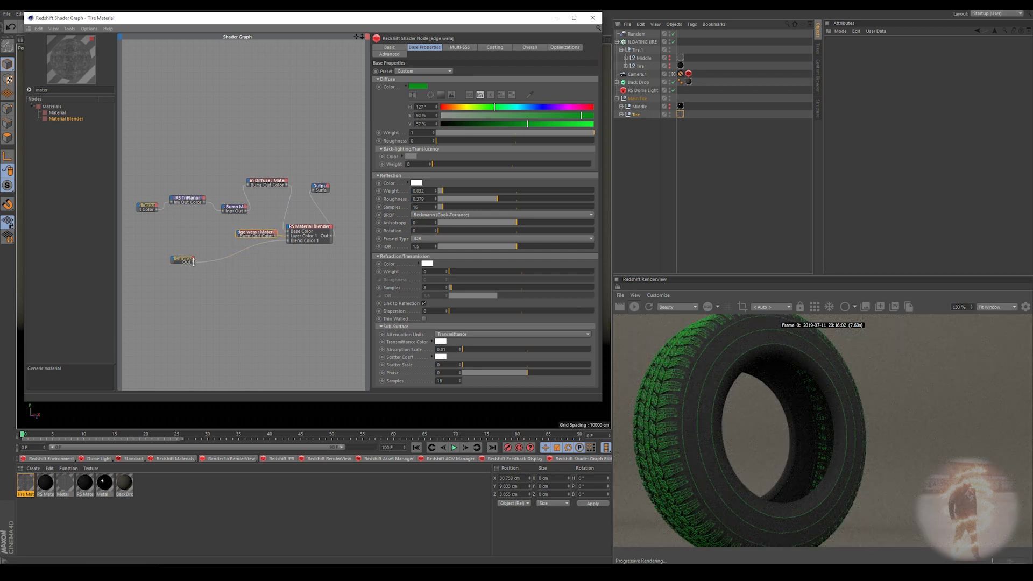
drag(186, 253, 194, 274)
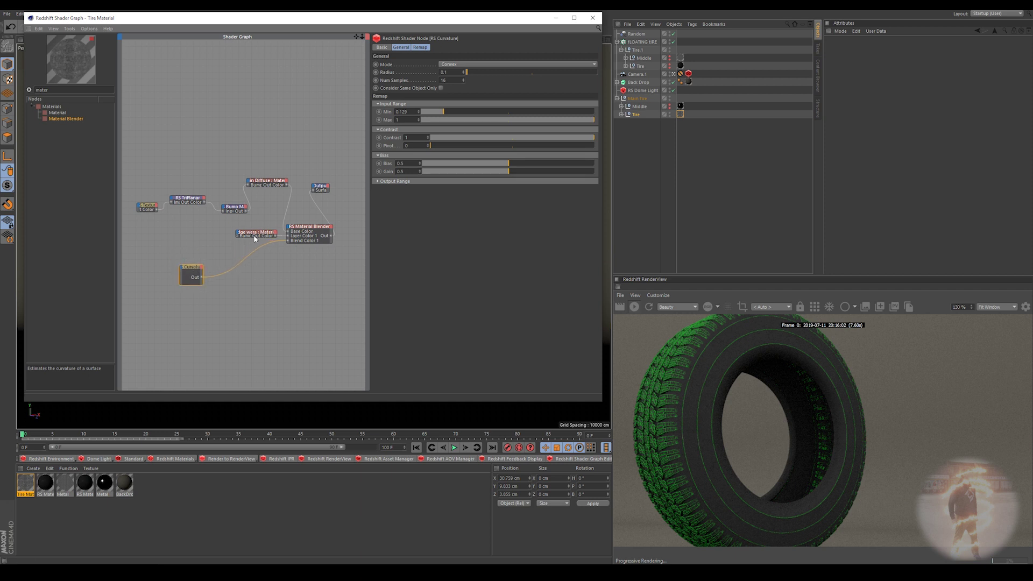
click(257, 235)
drag(257, 234, 231, 237)
scroll(735, 442, down, 3)
scroll(683, 440, up, 5)
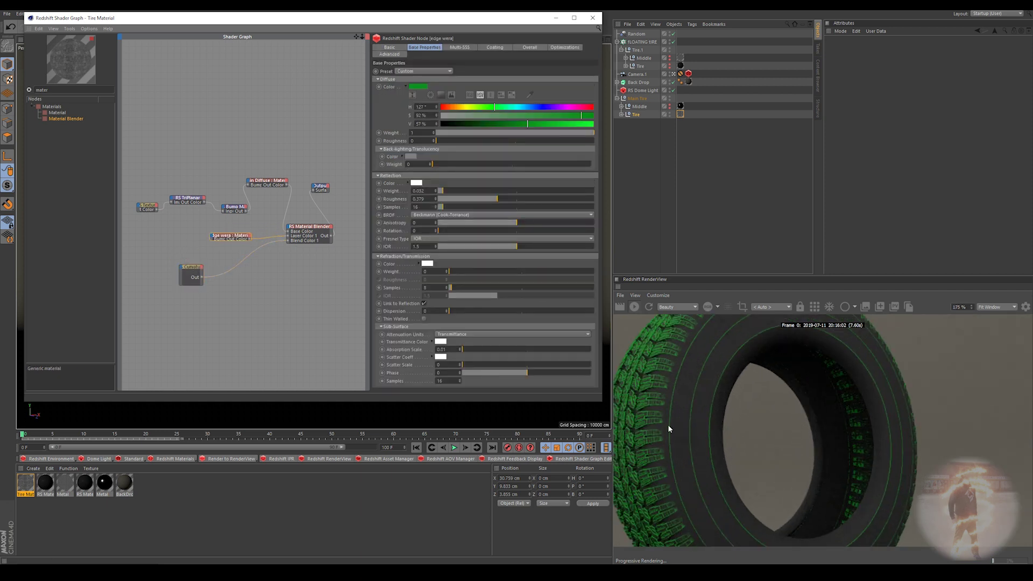
scroll(694, 396, down, 5)
scroll(696, 388, up, 4)
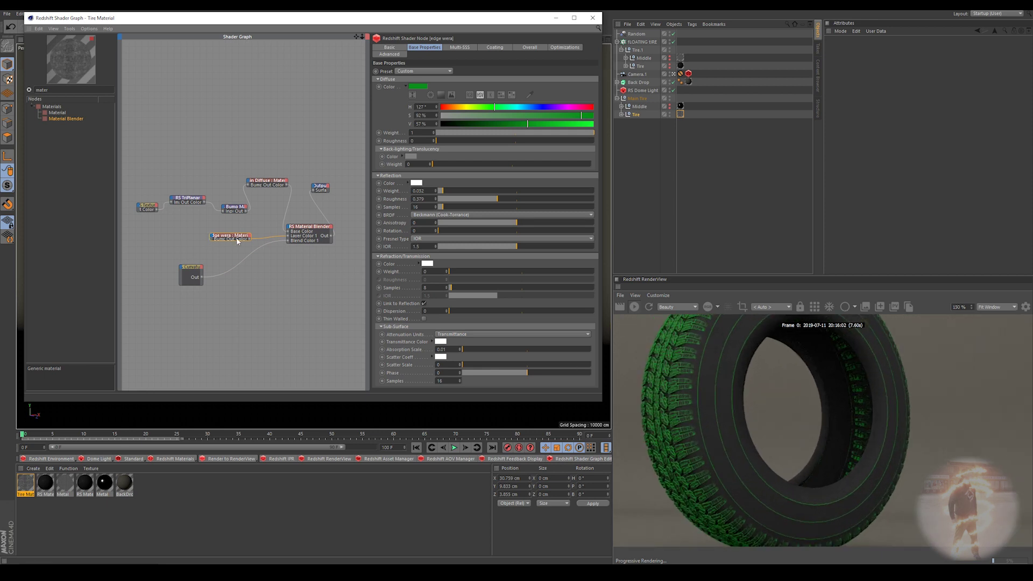
Change the edge wera diffuse color to a neutral gray with S 0 % and V 27 %
drag(459, 117, 439, 118)
click(458, 124)
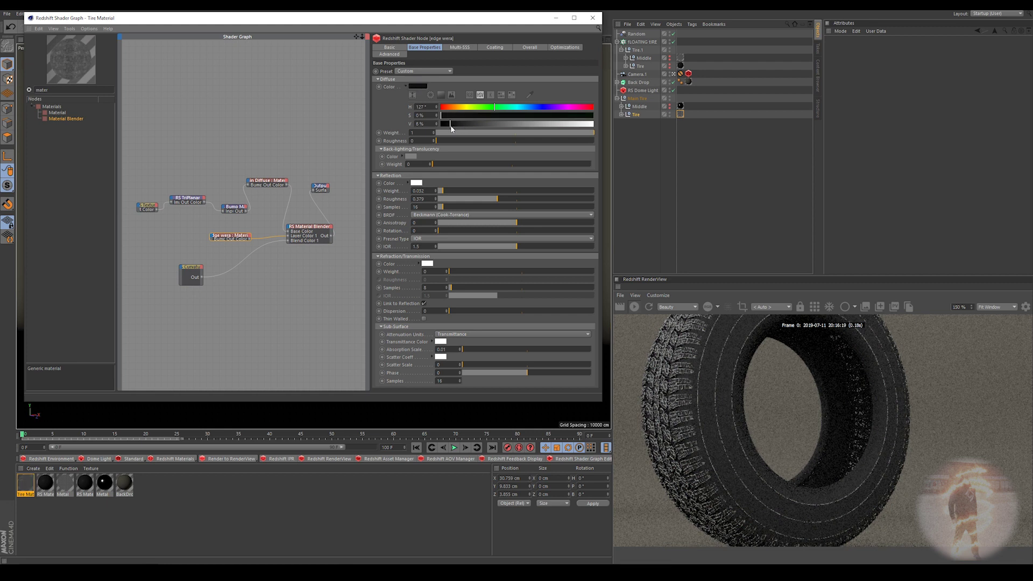
drag(460, 125, 481, 124)
scroll(712, 389, up, 7)
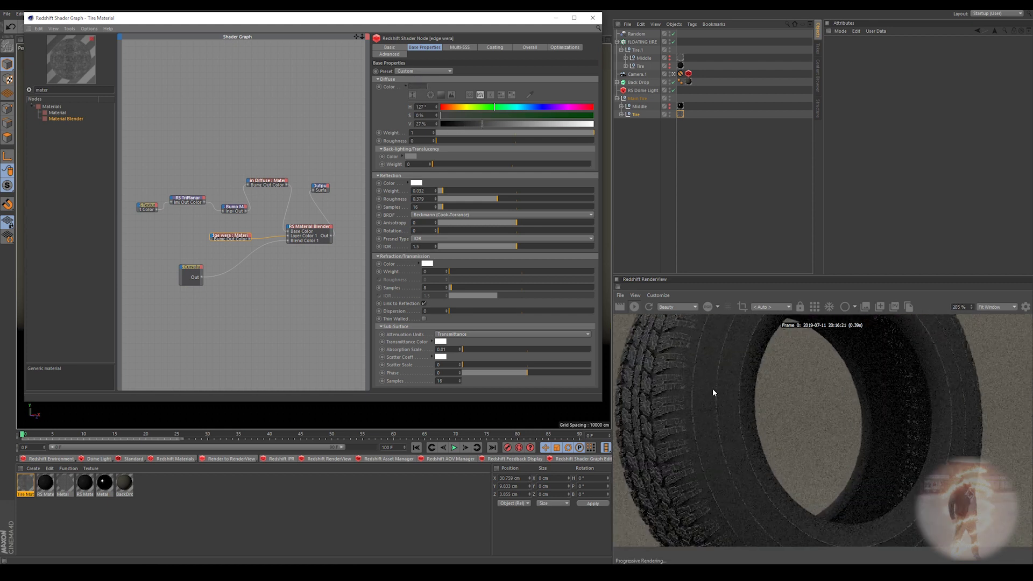
scroll(709, 385, down, 8)
drag(713, 374, 681, 403)
scroll(681, 403, up, 2)
scroll(680, 401, up, 4)
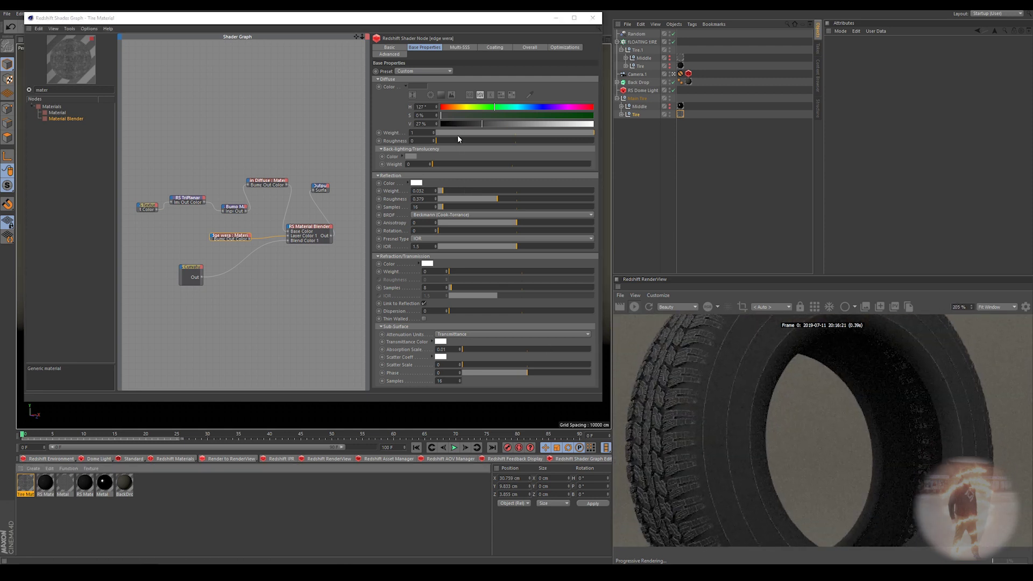
Fine-tune the brightness of the edge wera diffuse color to V 31 %
drag(473, 125, 470, 124)
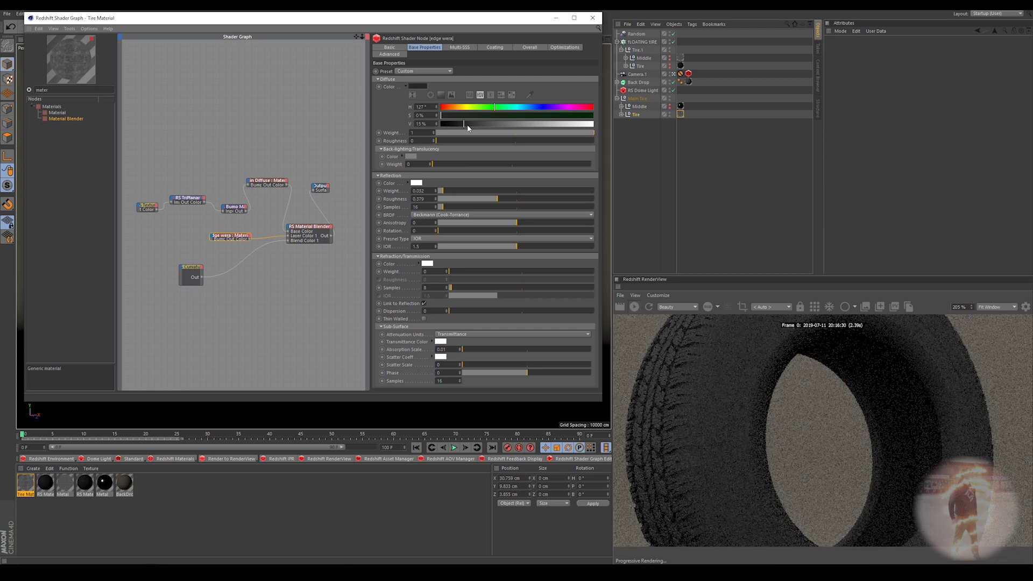
drag(468, 126, 488, 128)
scroll(772, 414, down, 3)
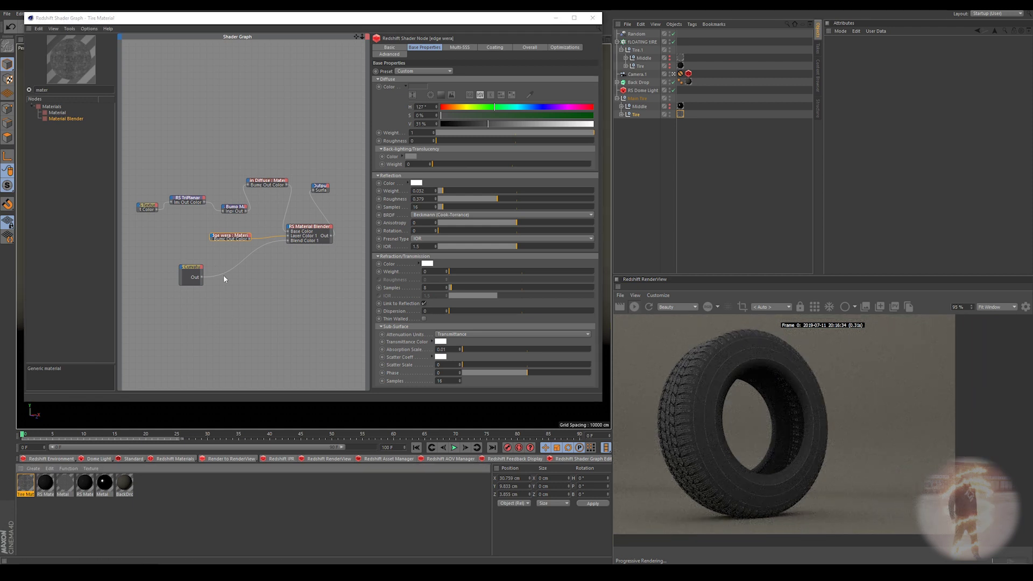
Shift the Curvature node farther from the Material Blender and add a Noise node just below it
click(189, 274)
drag(189, 274, 160, 263)
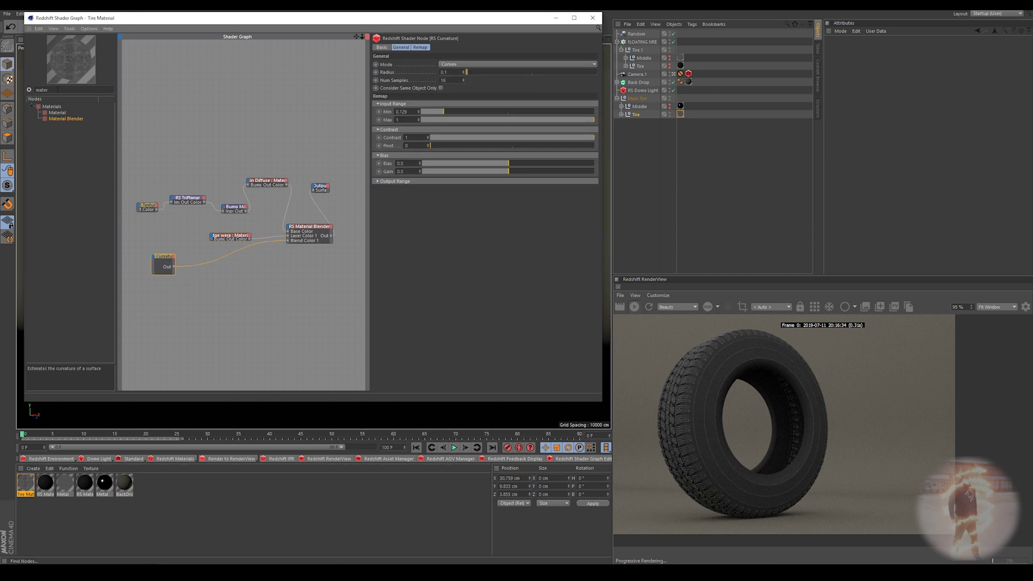
text(noise)
click(55, 113)
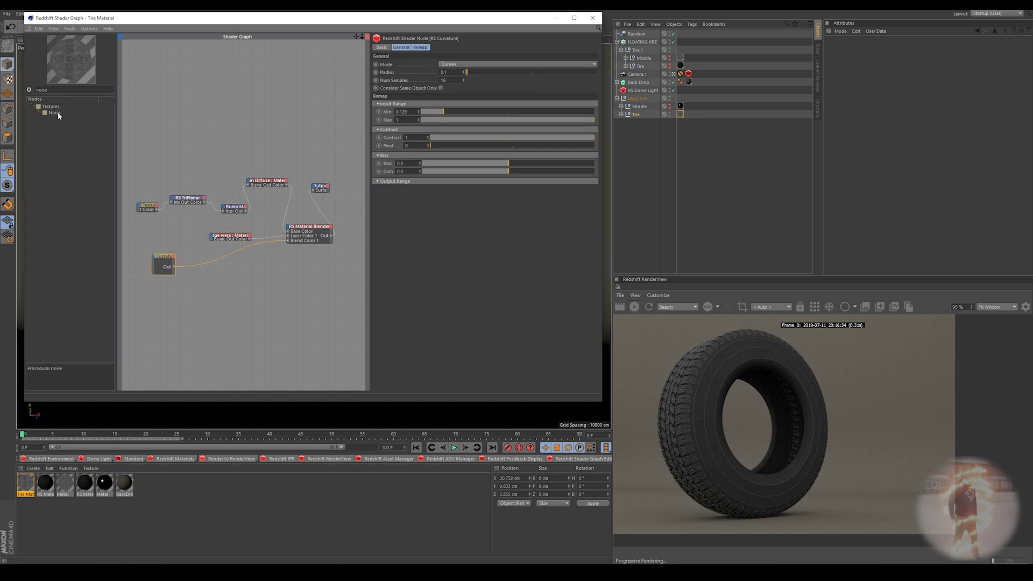
click(183, 295)
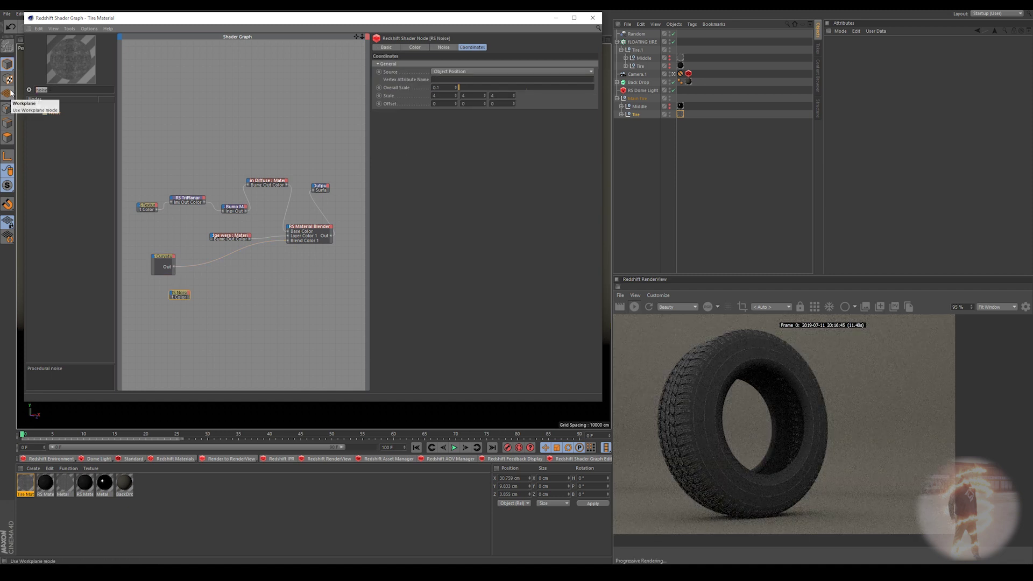
Find the Color Composite node and add it below the Material Blender, beside the Noise node
text(color cm)
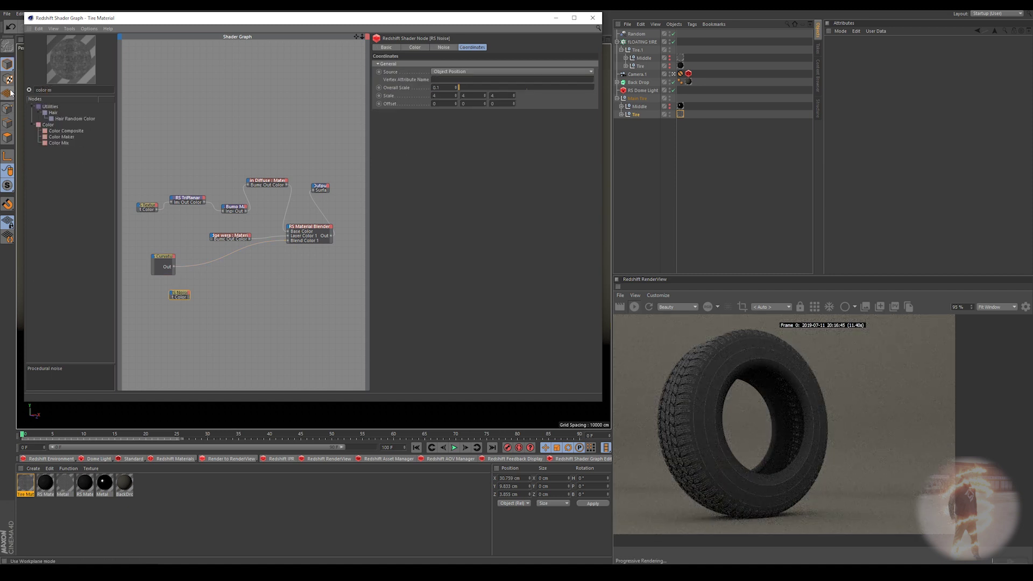
key(BackSpace)
text(om)
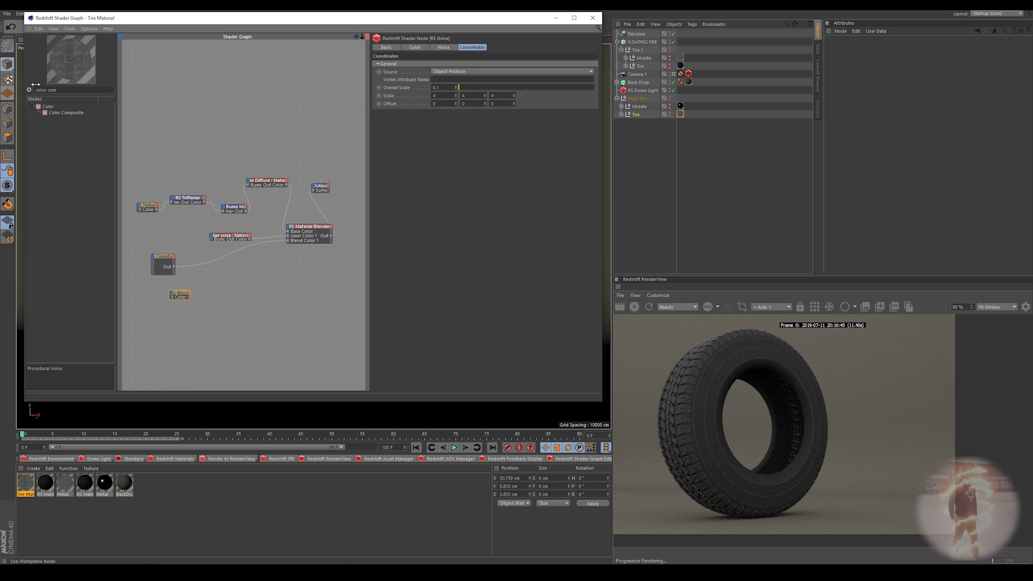
drag(79, 114, 236, 282)
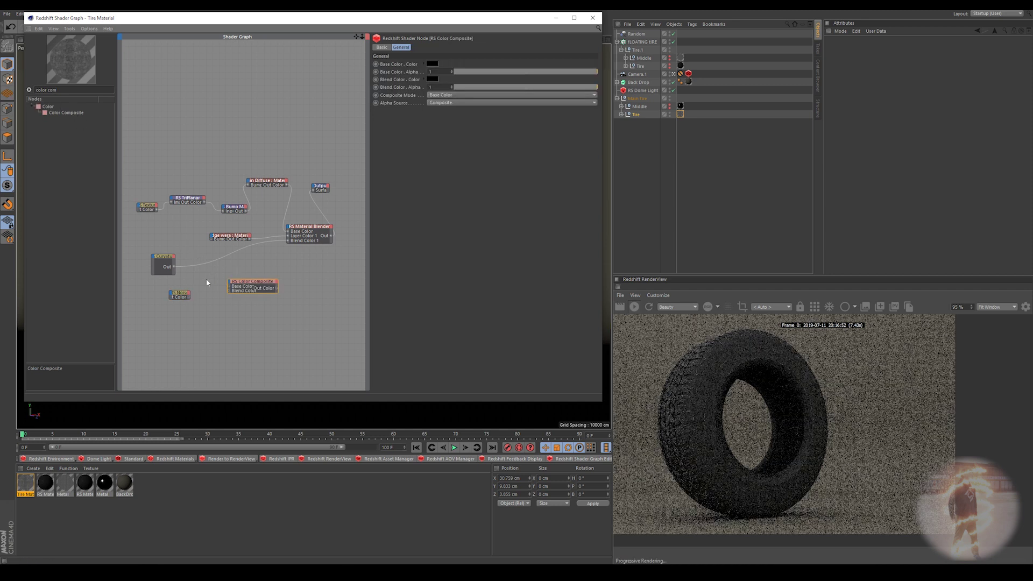
Make room beside the Noise node, add a Ramp node before the Color Composite, and connect the Noise to it
drag(175, 298, 161, 295)
click(46, 90)
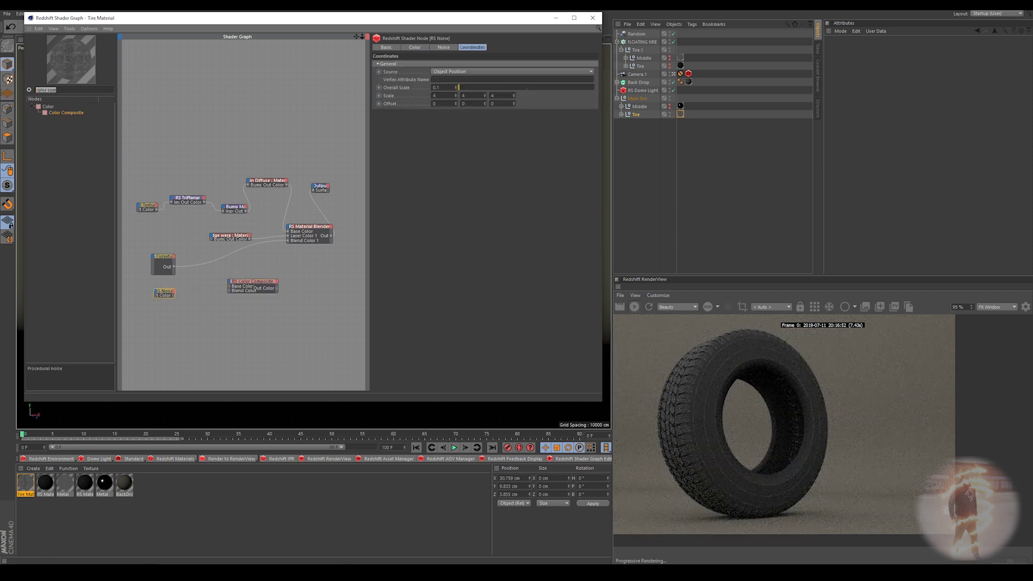
text(ramp)
drag(57, 115, 97, 140)
drag(202, 295, 200, 295)
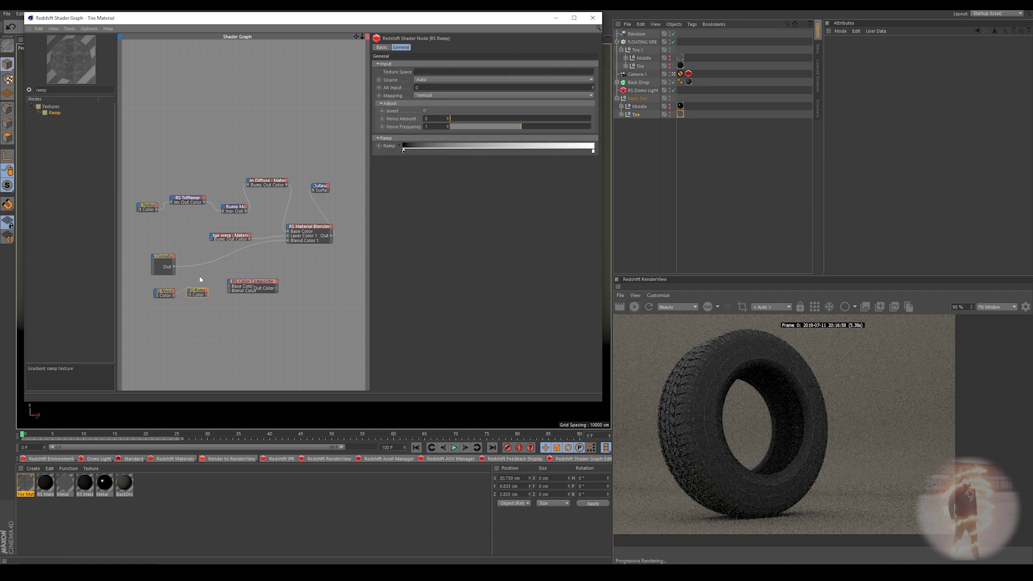
Preview the Ramp through the Output's Surface and set the Noise's Overall Scale to about 0.58
drag(311, 189, 311, 189)
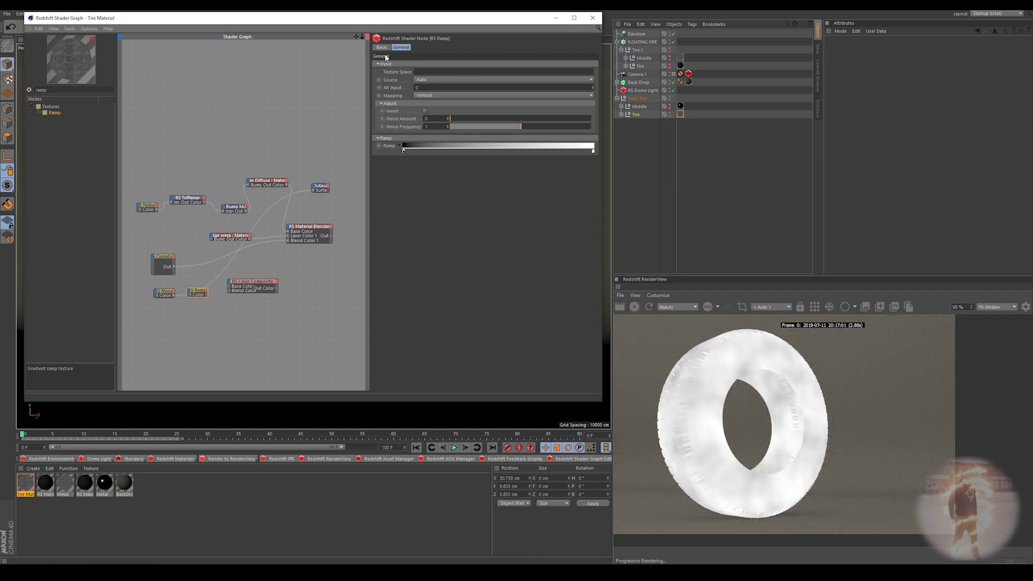
click(164, 293)
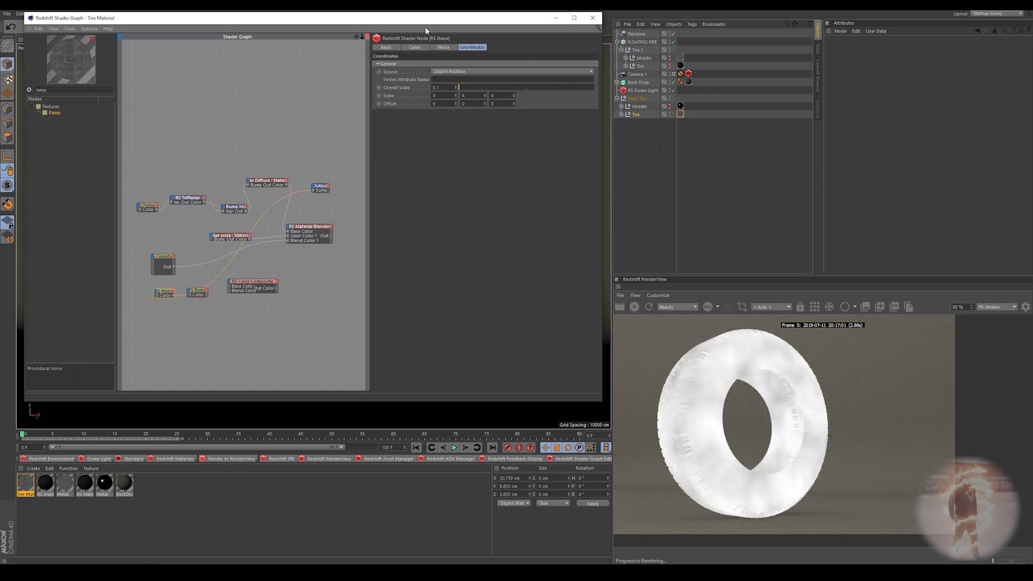
text(20)
key(Return)
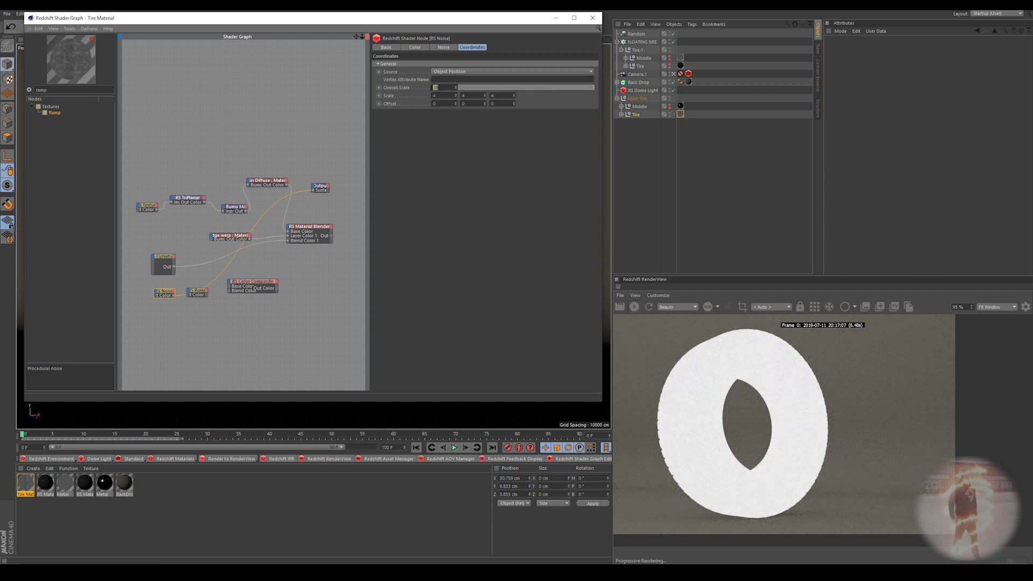
key(Return)
drag(505, 88, 462, 86)
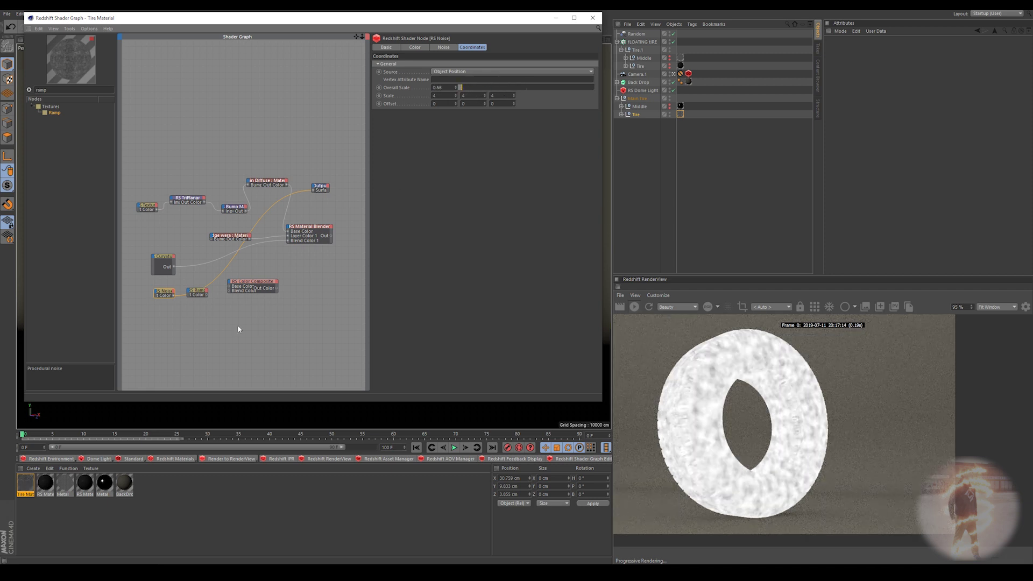
Connect the Noise color to the Ramp's input and route the Ramp color to the Output's Surface
drag(187, 295, 188, 295)
click(236, 296)
drag(314, 189, 316, 190)
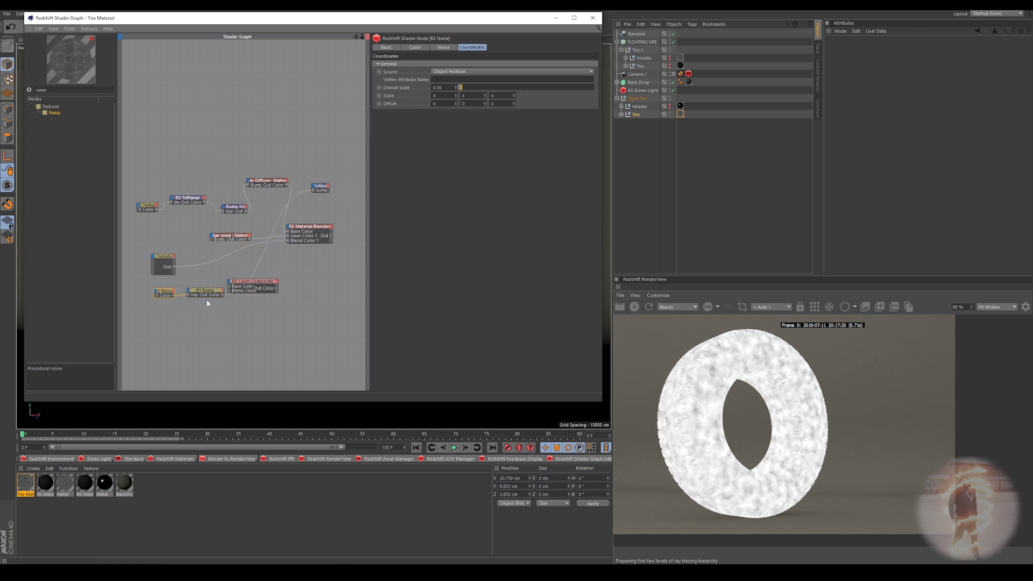
Move the Ramp's black knot to near the middle of the gradient to increase the noise contrast
mouse_move(593, 152)
mouse_down()
mouse_move(514, 151)
mouse_move(604, 150)
mouse_up()
drag(402, 151, 488, 151)
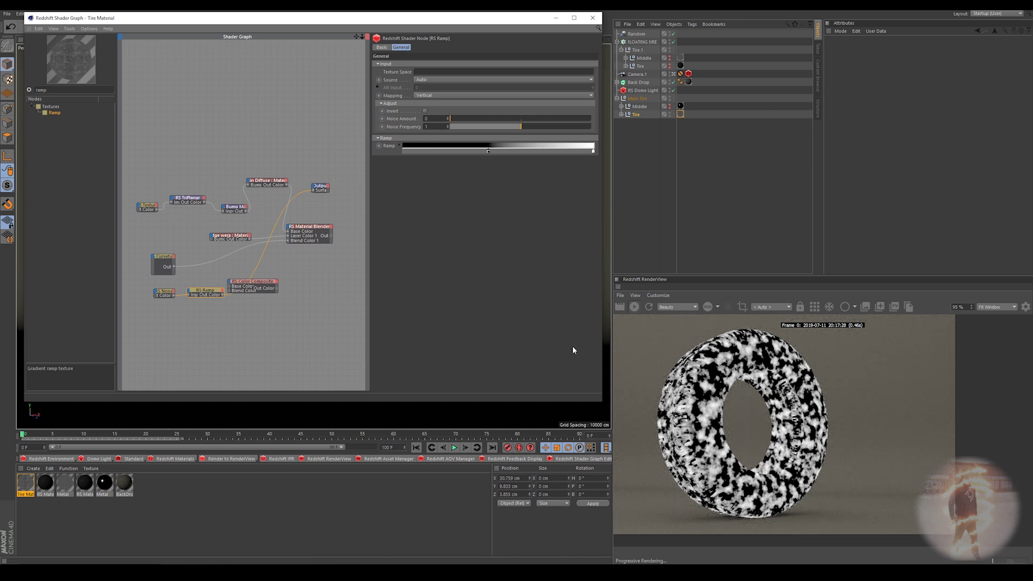
scroll(740, 356, up, 2)
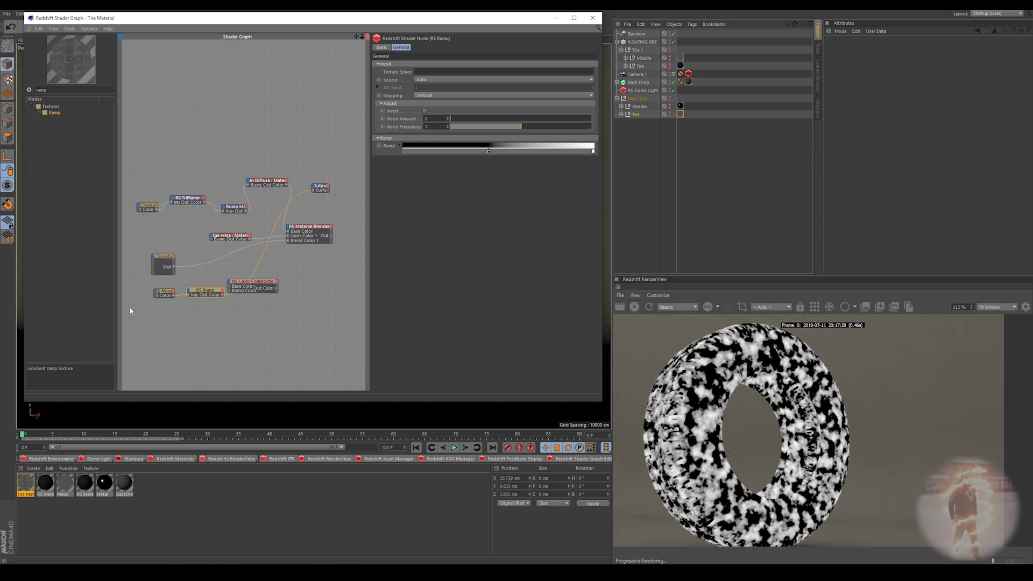
Move the Color Composite up, route it to Output, and connect Curvature to its Base Color and the Ramp to its Blend Color
click(163, 265)
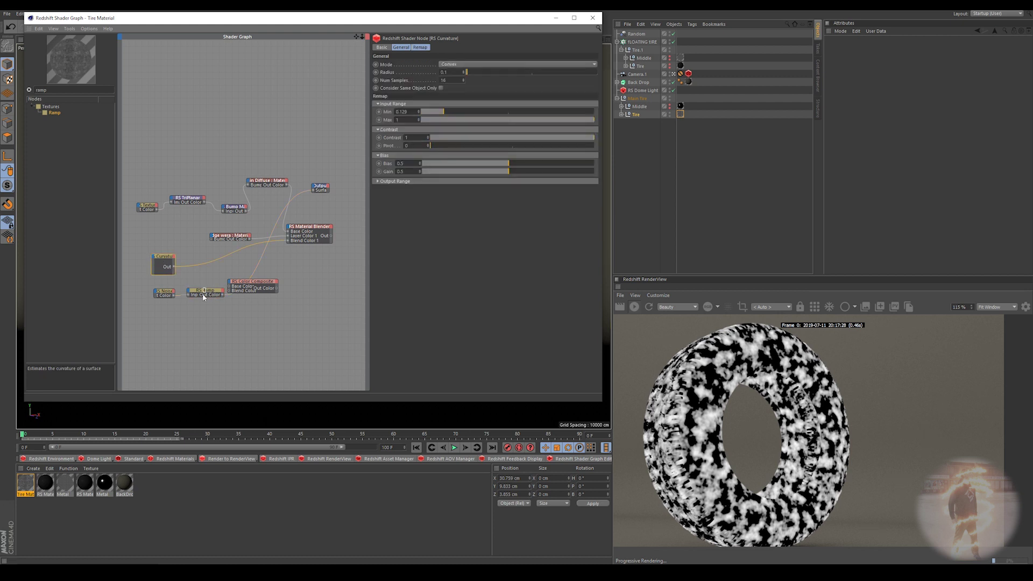
click(205, 293)
drag(246, 290, 238, 271)
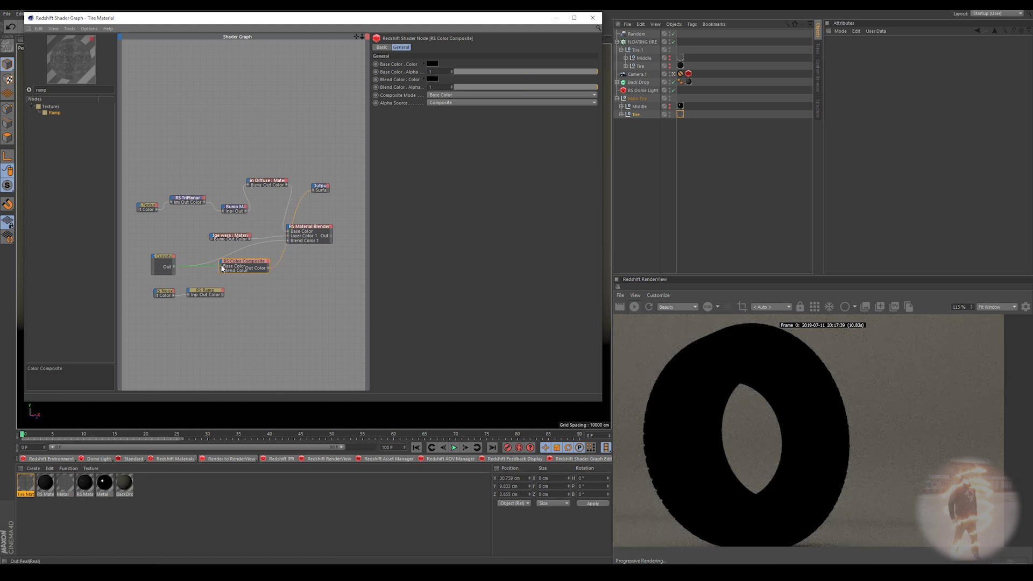
drag(222, 268, 221, 267)
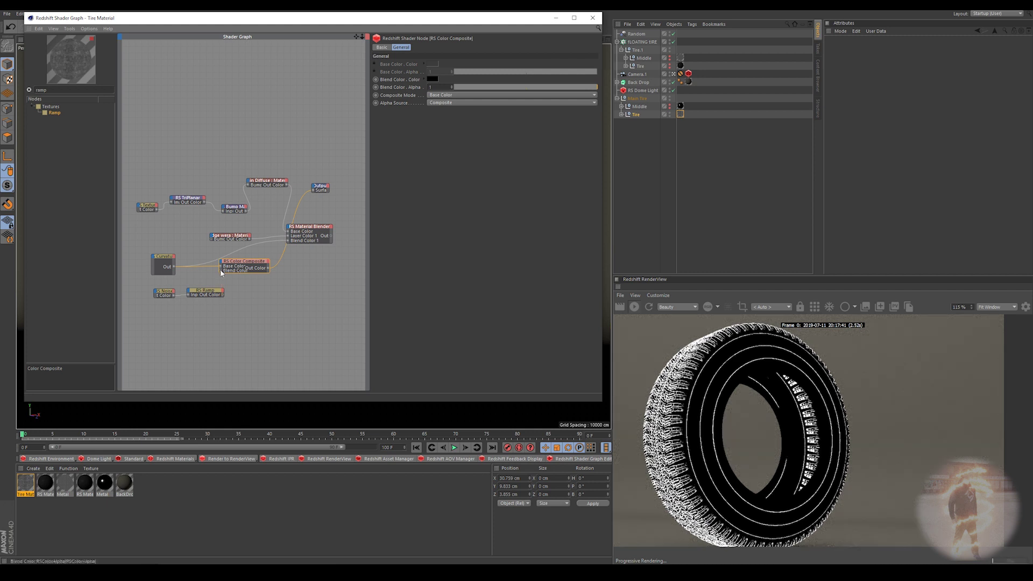
drag(223, 296, 219, 271)
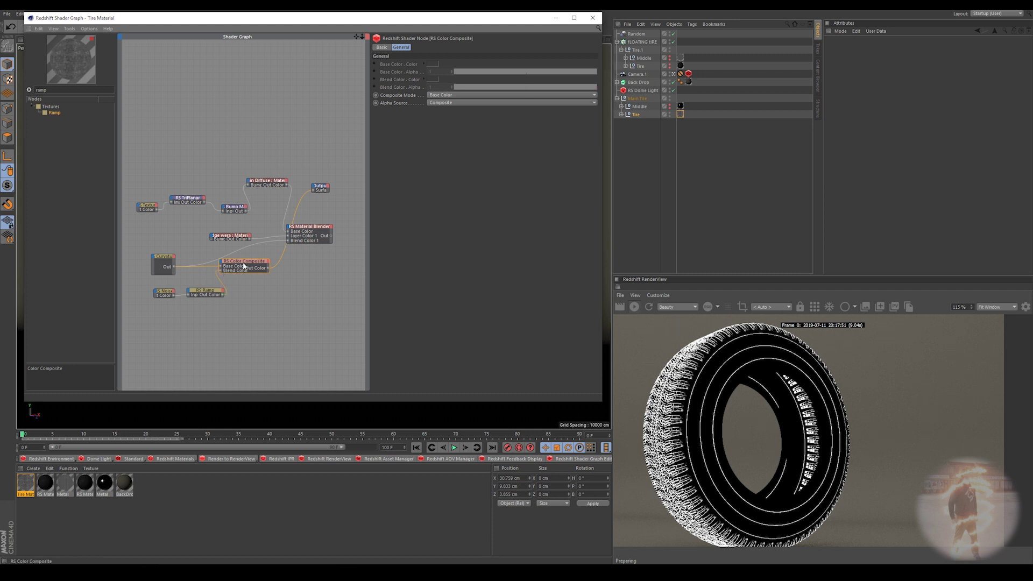
Set the Color Composite's Composite Mode to Multiply and check the masked wear in the render
click(455, 96)
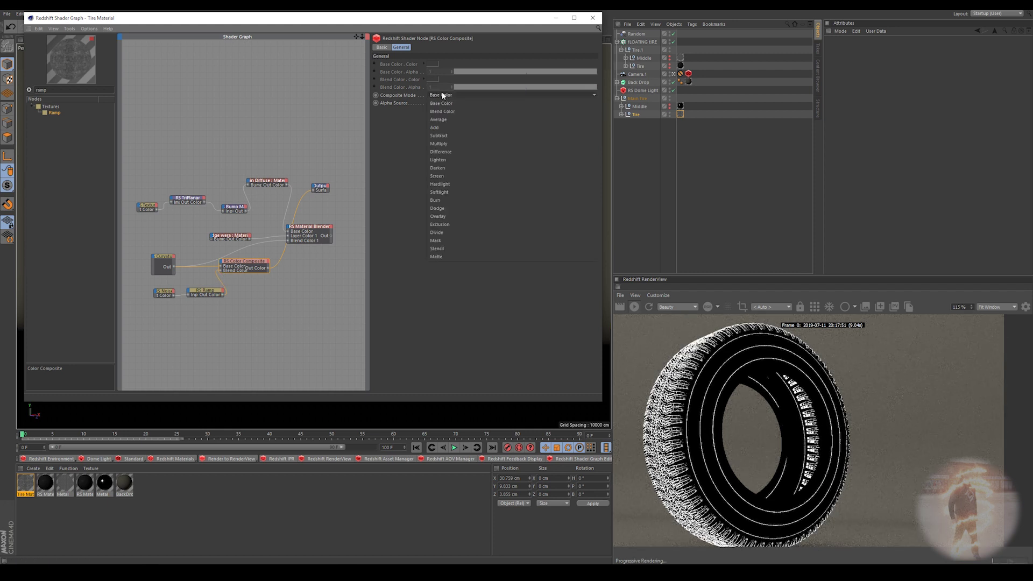
click(441, 140)
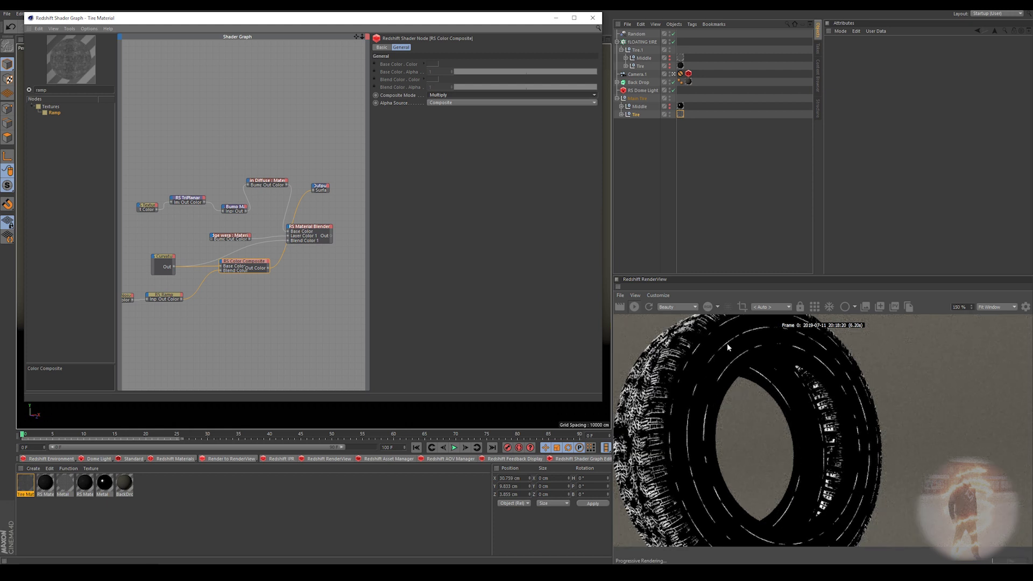
scroll(666, 372, down, 2)
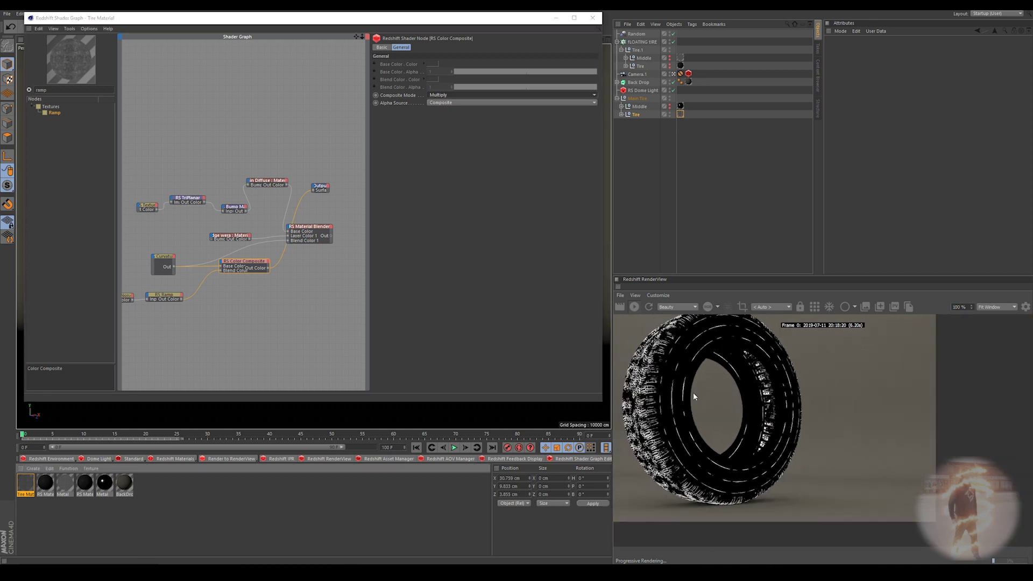
Try the Noise's Overall Scale at 0.2 and 0.4, and set it to 0.6
middle_drag(154, 310, 196, 313)
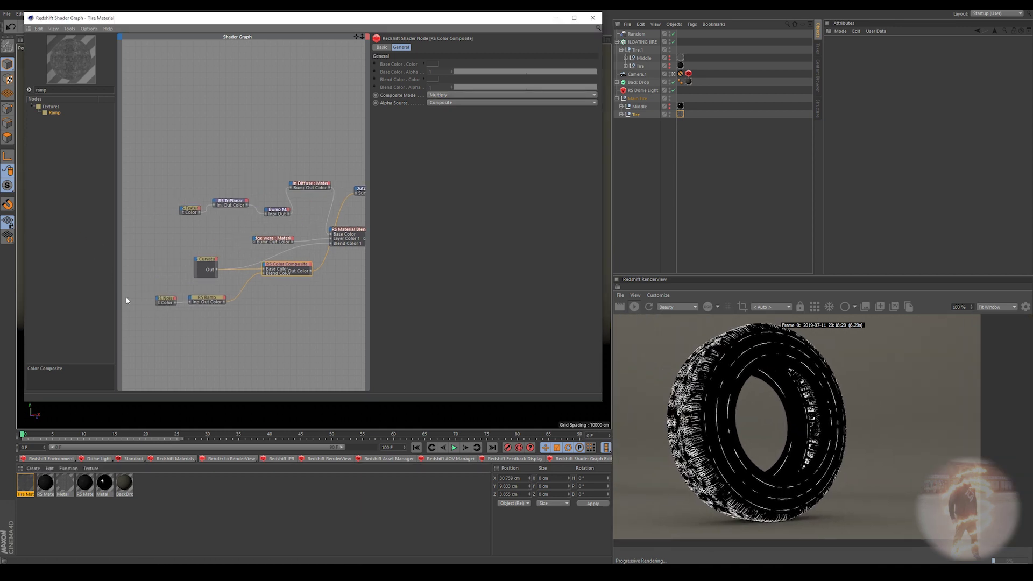
click(166, 301)
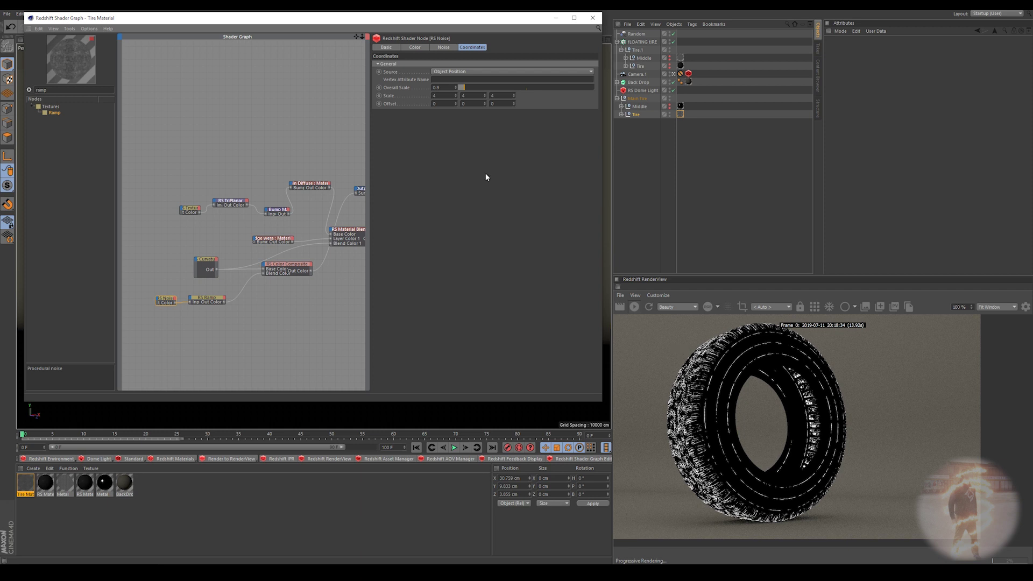
text(0.2)
key(Return)
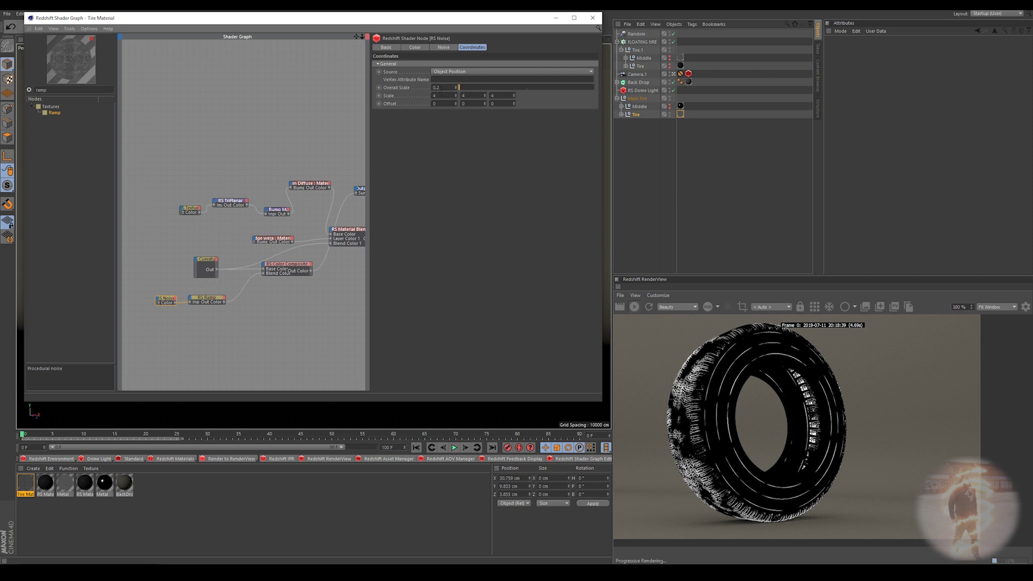
key(BackSpace)
text(4)
key(Return)
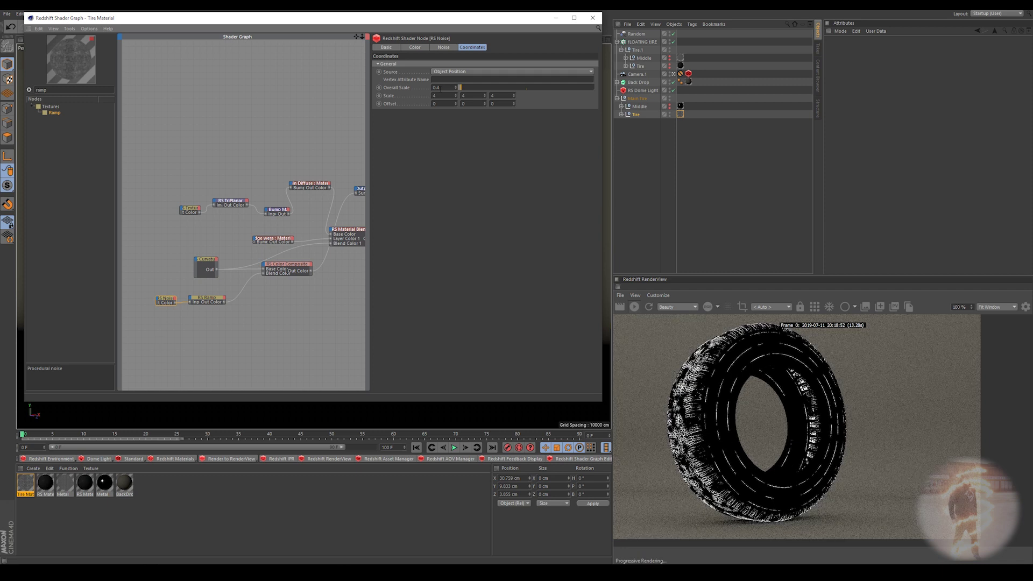
key(BackSpace)
text(.6)
key(Return)
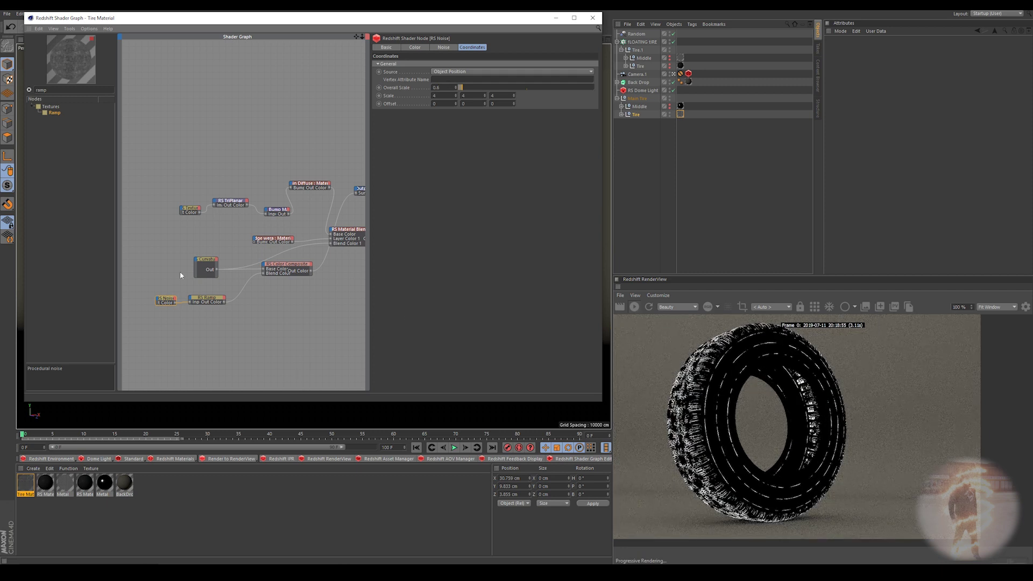
Shift the Ramp's black knot slightly past the middle toward white to reduce the white areas of the wear mask
click(209, 303)
mouse_move(488, 152)
mouse_down()
mouse_move(522, 149)
mouse_move(492, 149)
mouse_move(511, 151)
mouse_move(501, 154)
mouse_up()
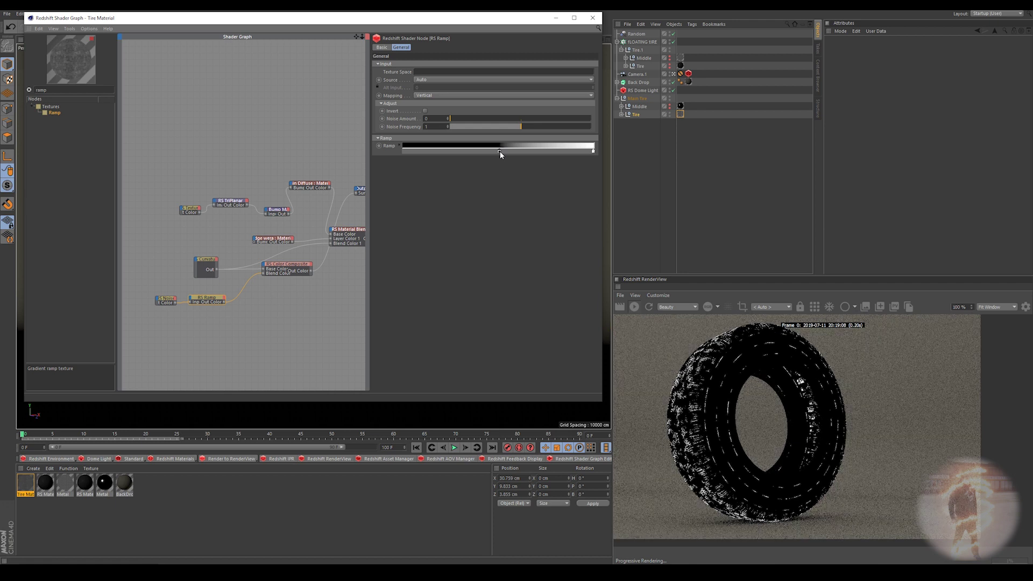
scroll(720, 421, up, 5)
scroll(720, 421, down, 3)
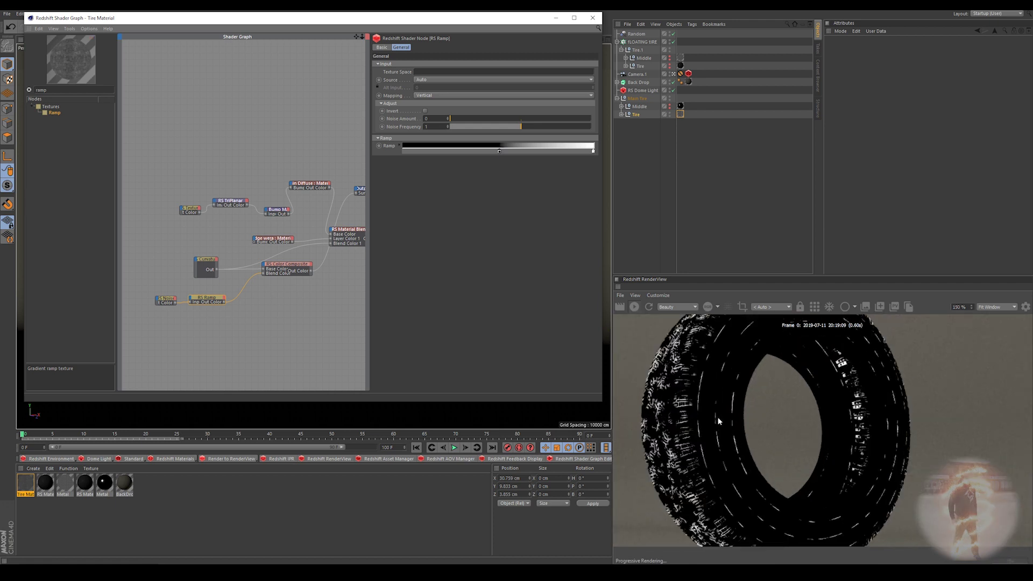
Route the Material Blender to the Output's Surface and connect the Color Composite to the Blender's Blend Color 1
middle_drag(293, 325, 219, 347)
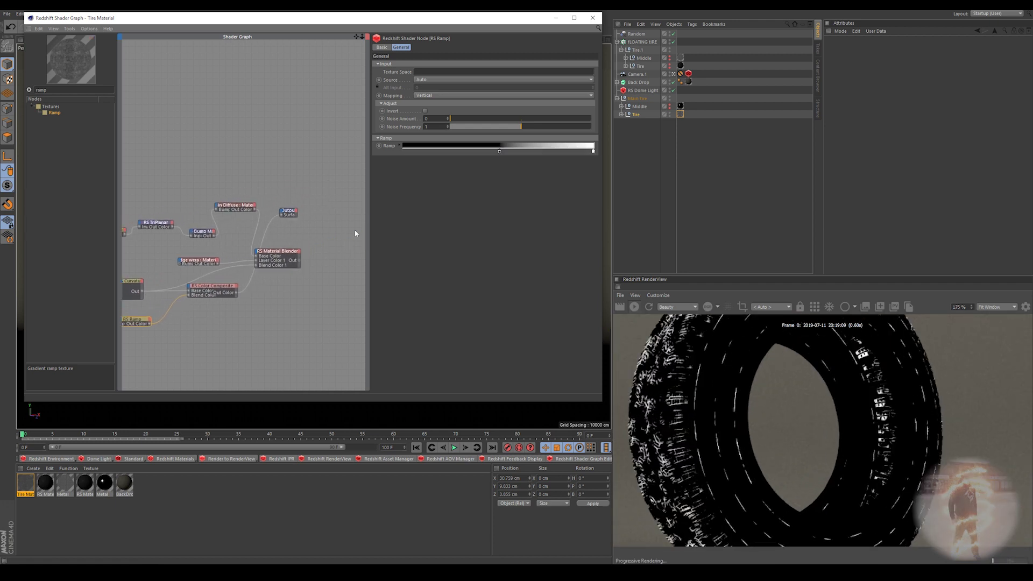
click(272, 260)
drag(272, 260, 287, 257)
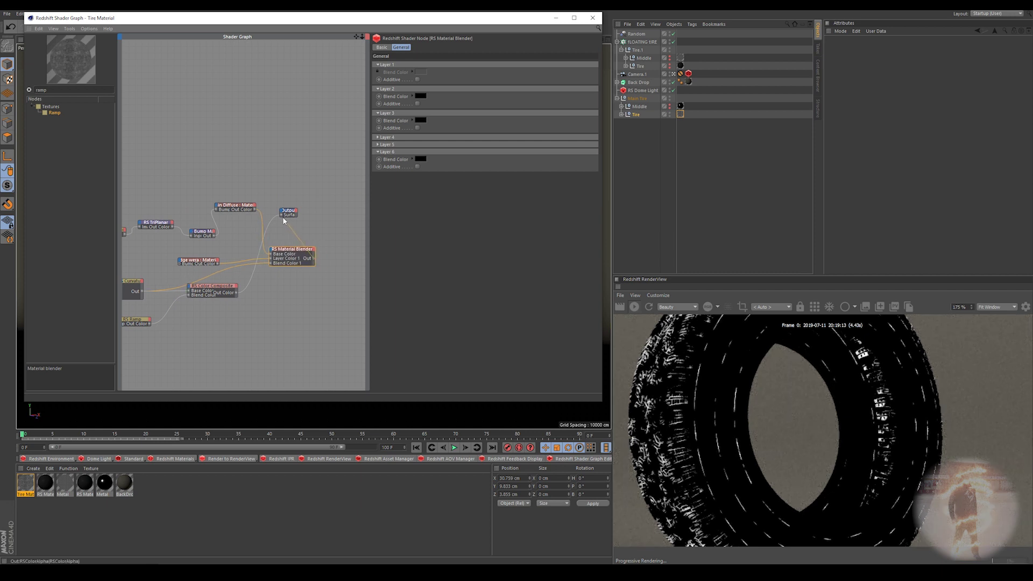
drag(281, 218, 281, 215)
drag(272, 266, 271, 264)
scroll(747, 454, down, 3)
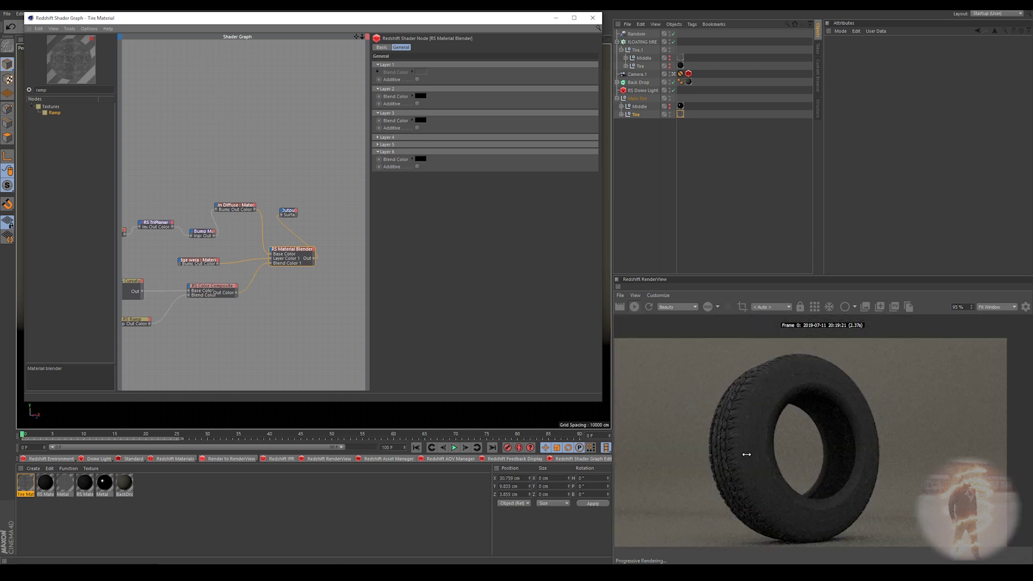
Set the edge wear material's diffuse Weight to about 0.768 and brighten its green color to 79% value to inspect the wear
scroll(746, 454, up, 4)
click(199, 262)
click(559, 132)
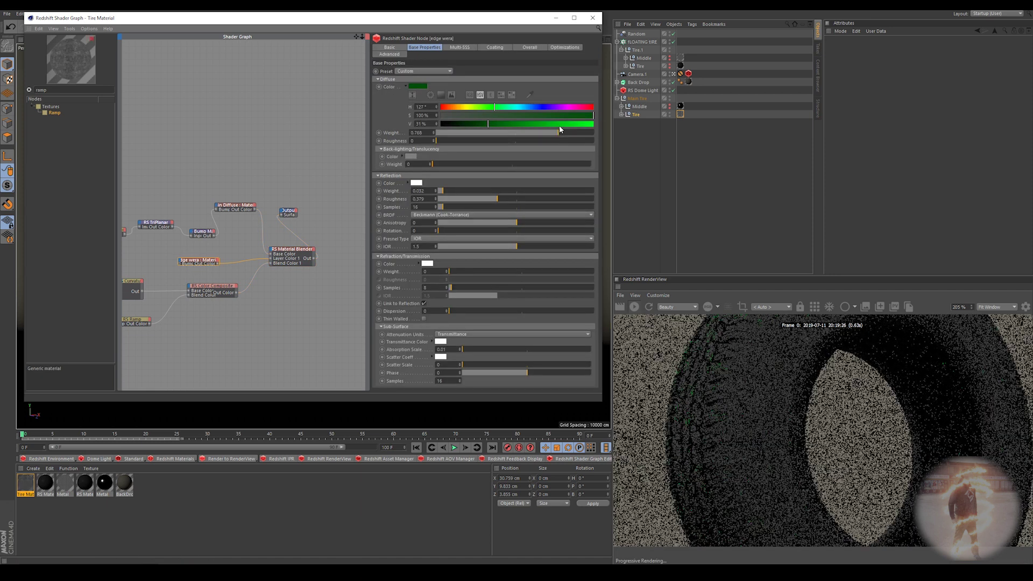
click(560, 125)
scroll(709, 381, down, 4)
drag(735, 394, 713, 395)
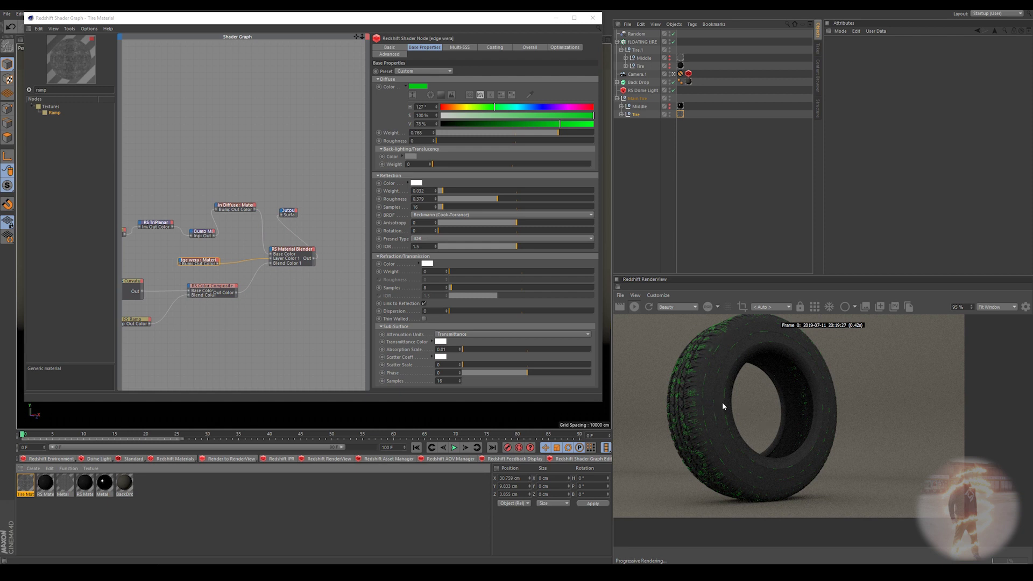
scroll(716, 382, up, 3)
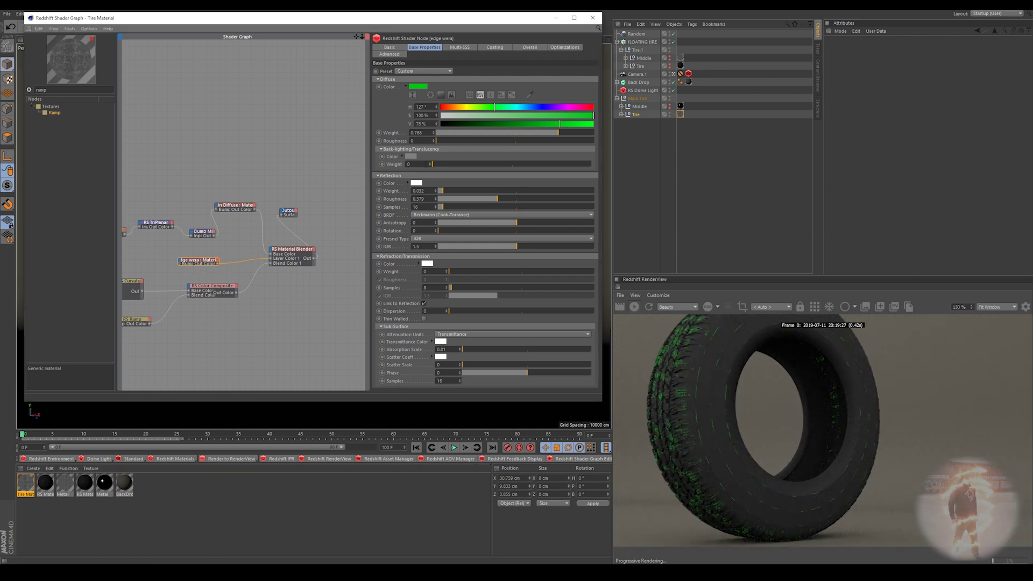
Turn the edge wear diffuse color into a neutral dark gray with 0% saturation and about 31% value
drag(459, 117, 437, 116)
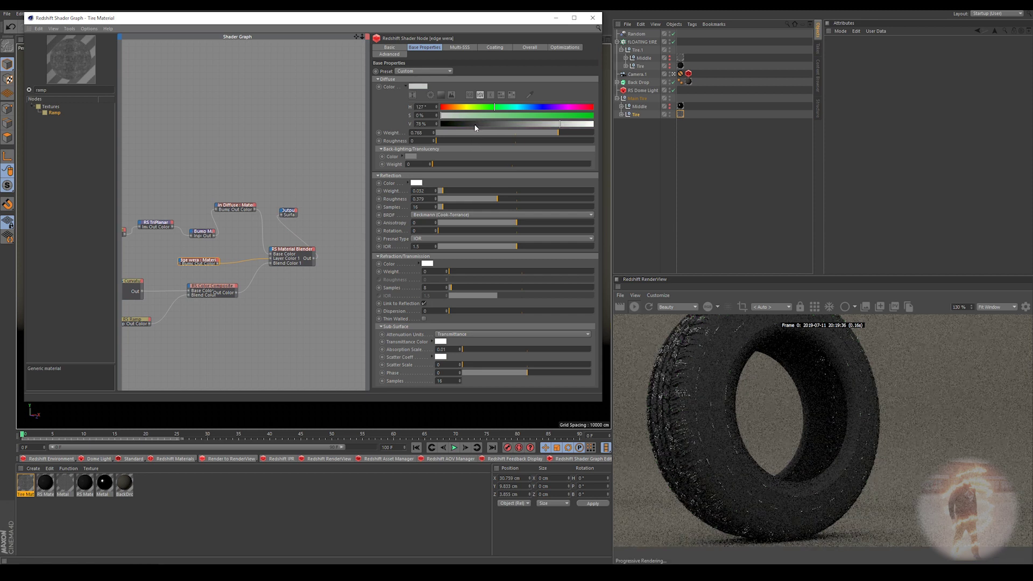
click(476, 124)
drag(480, 124, 495, 127)
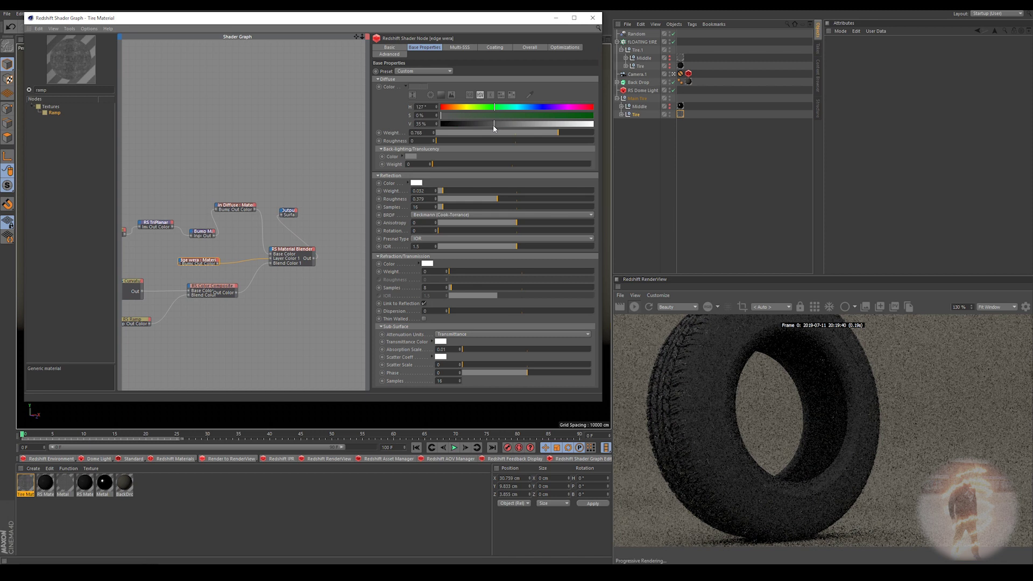
drag(493, 127, 488, 127)
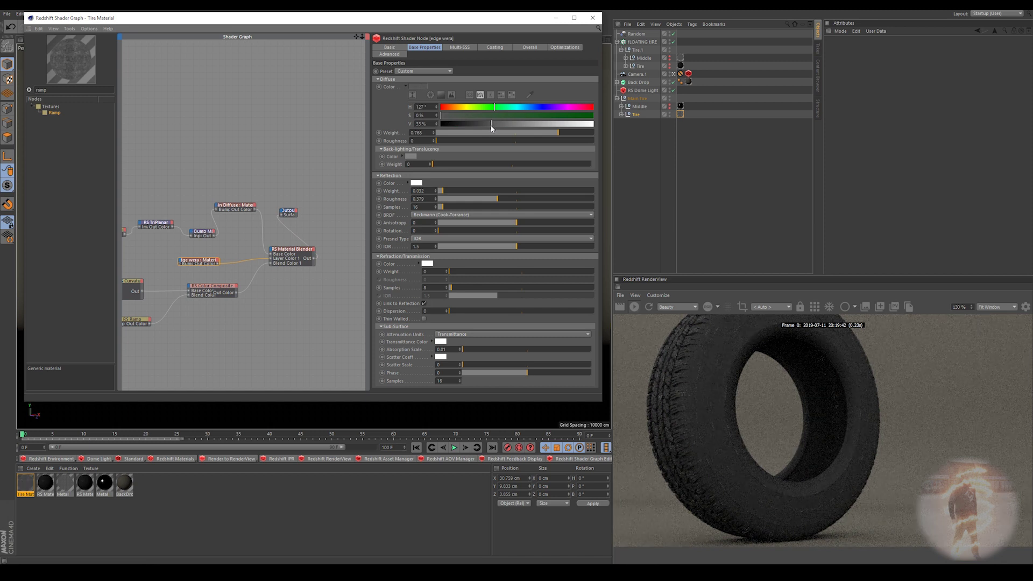
scroll(756, 425, down, 2)
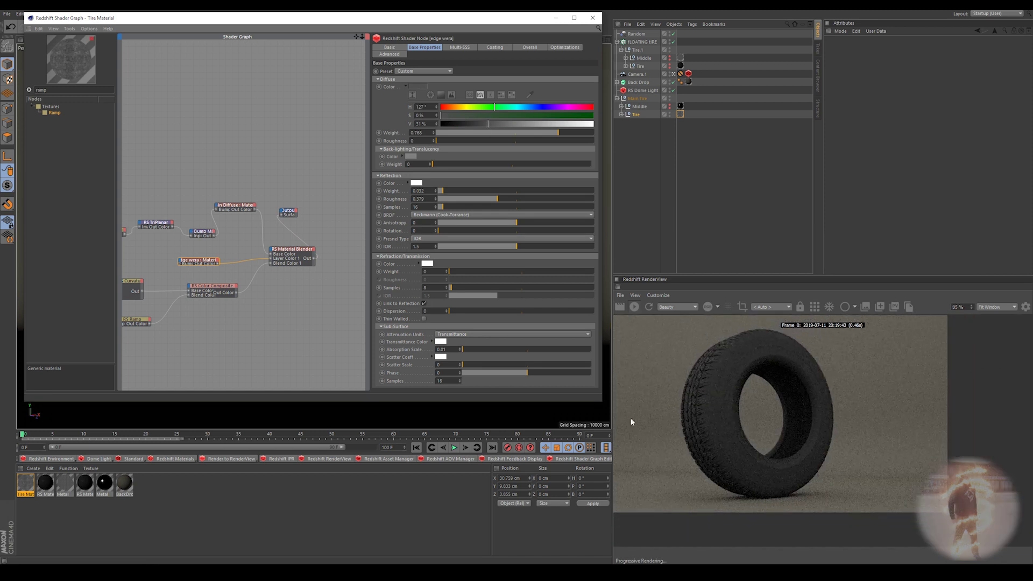
scroll(728, 367, up, 1)
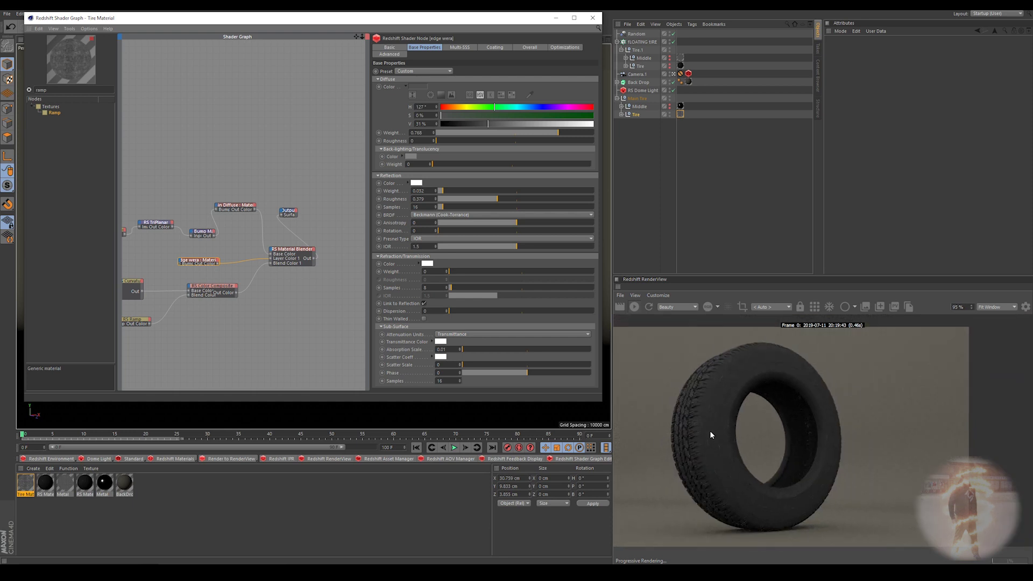
middle_drag(710, 434, 729, 418)
Set the Noise's Overall Scale to 0.4
middle_drag(128, 318, 179, 316)
click(144, 321)
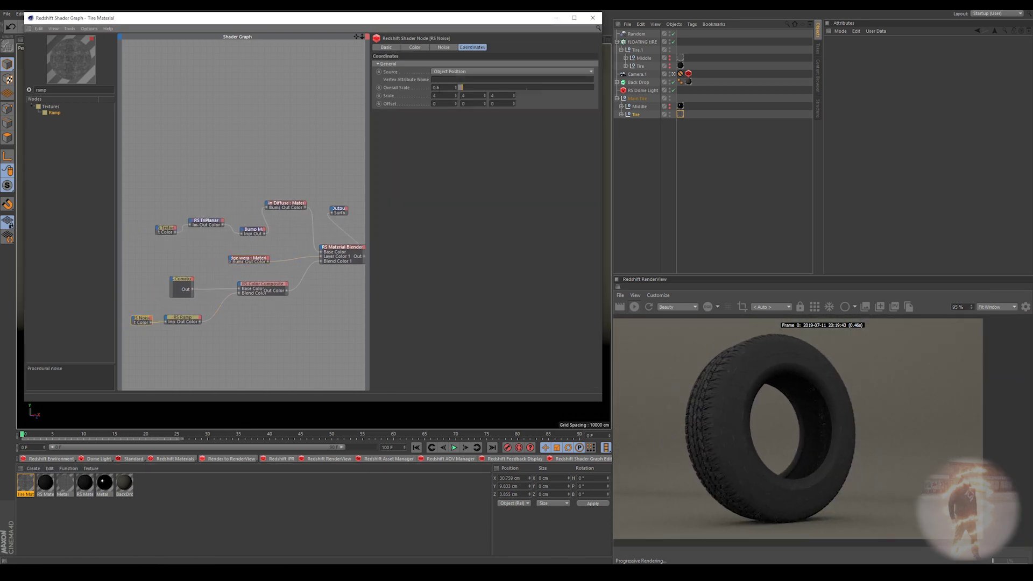
text(0.4)
key(Return)
Move the Ramp's black knot back to just before the middle of the gradient and inspect the wear on the tire
click(189, 318)
drag(499, 152, 478, 152)
scroll(761, 392, up, 5)
drag(706, 410, 679, 367)
scroll(690, 359, down, 4)
scroll(689, 412, up, 5)
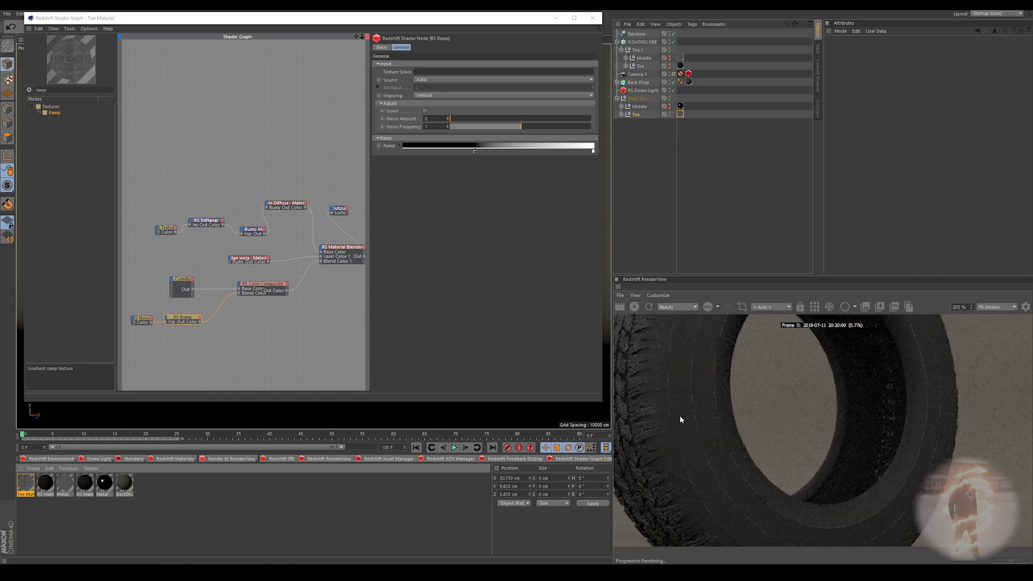
scroll(676, 457, down, 4)
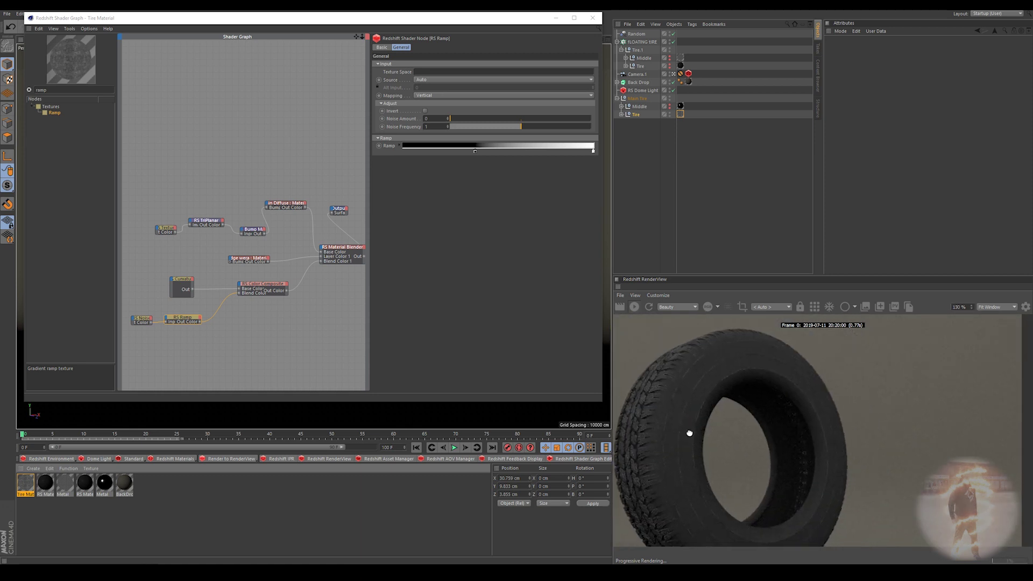
scroll(250, 339, down, 2)
Move the Color Composite down below the Material Blender and reposition the edge wear material to make room in the graph
drag(292, 330, 232, 339)
drag(260, 290, 284, 320)
drag(251, 271, 259, 264)
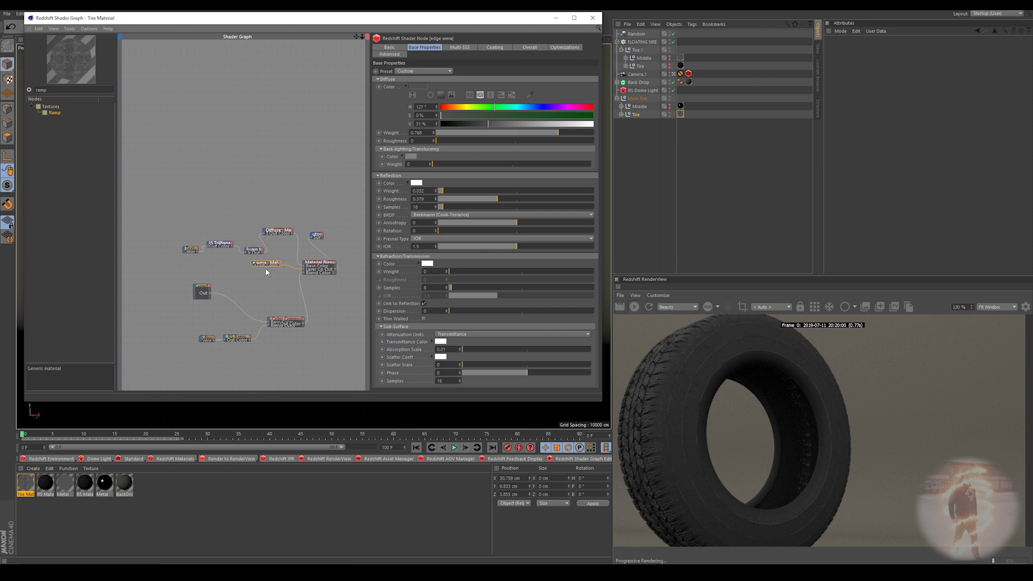
drag(264, 267, 267, 276)
Move the edge wear material up beside the Bump Map and connect the Bump Map's output to its Bump Input
right_click(253, 265)
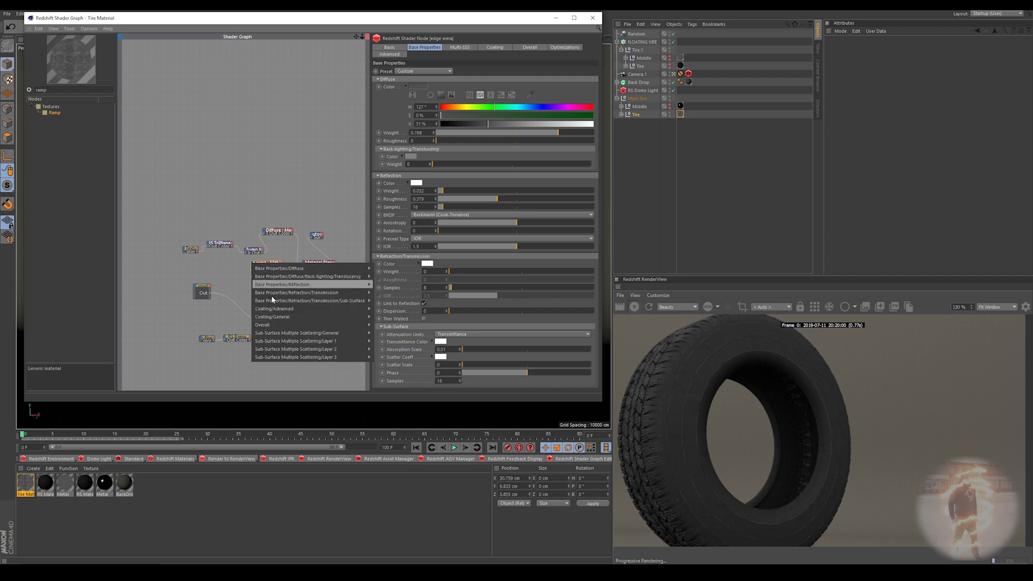
mouse_move(286, 325)
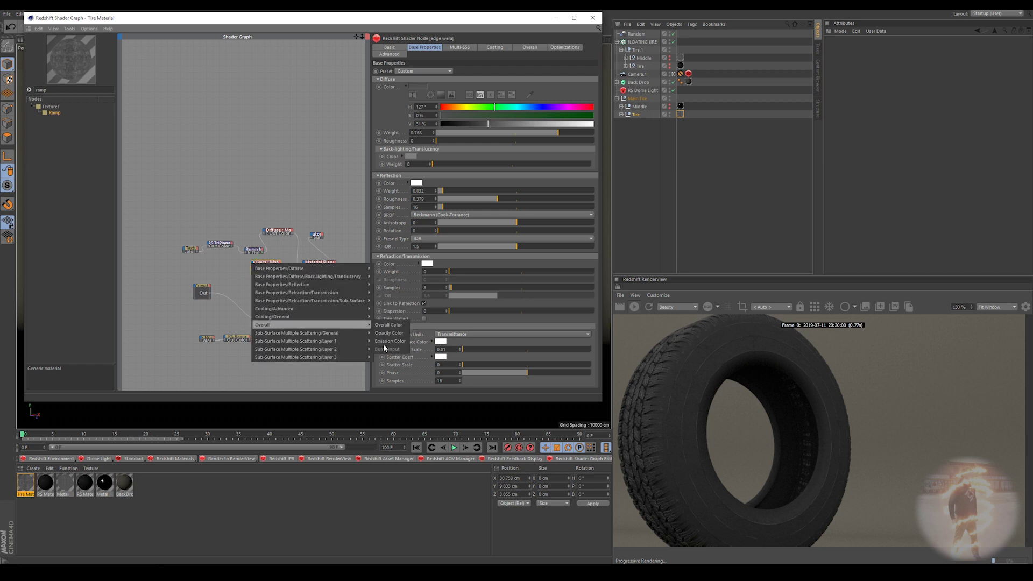
key(Escape)
scroll(281, 270, up, 4)
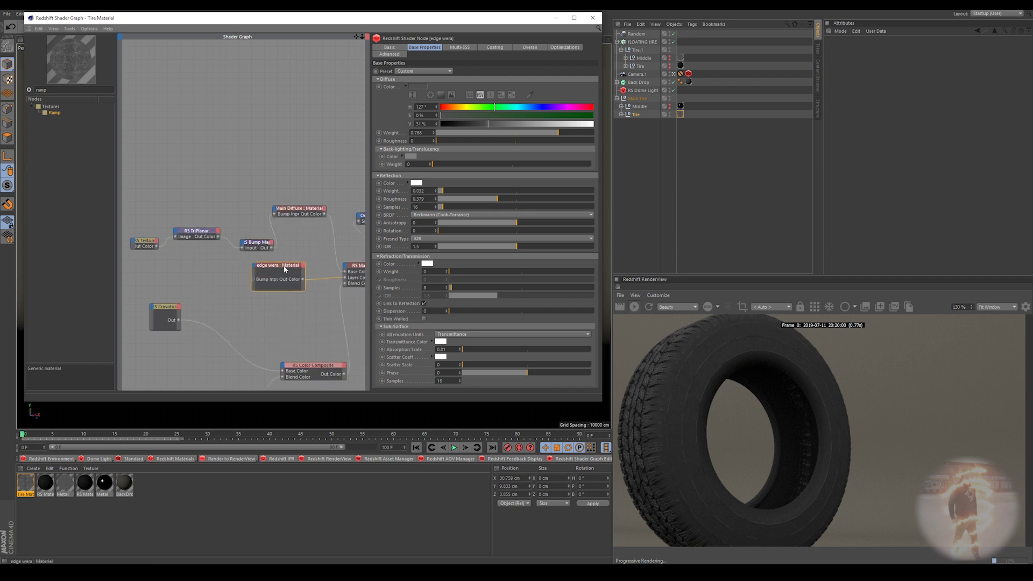
middle_drag(295, 254, 218, 258)
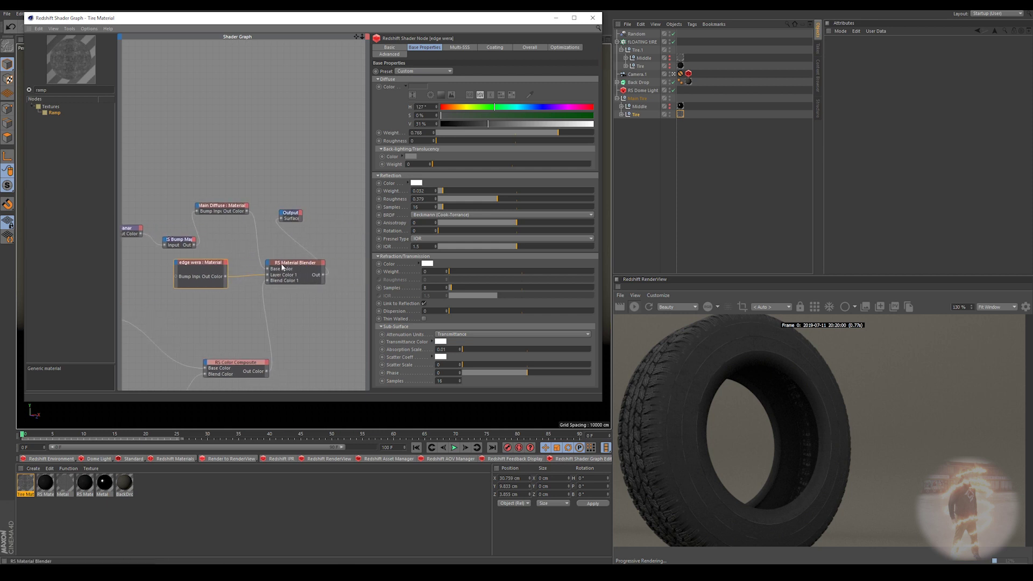
drag(218, 258, 200, 274)
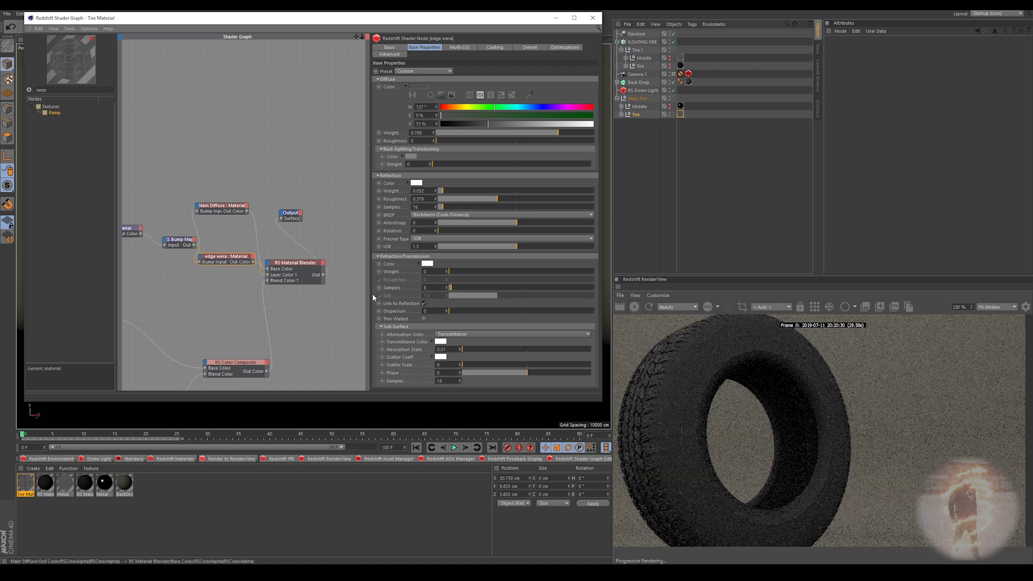
Duplicate the Curvature node and place the copy just above the original
scroll(697, 396, down, 2)
alt+right_drag(221, 311, 123, 314)
alt+middle_drag(121, 315, 225, 304)
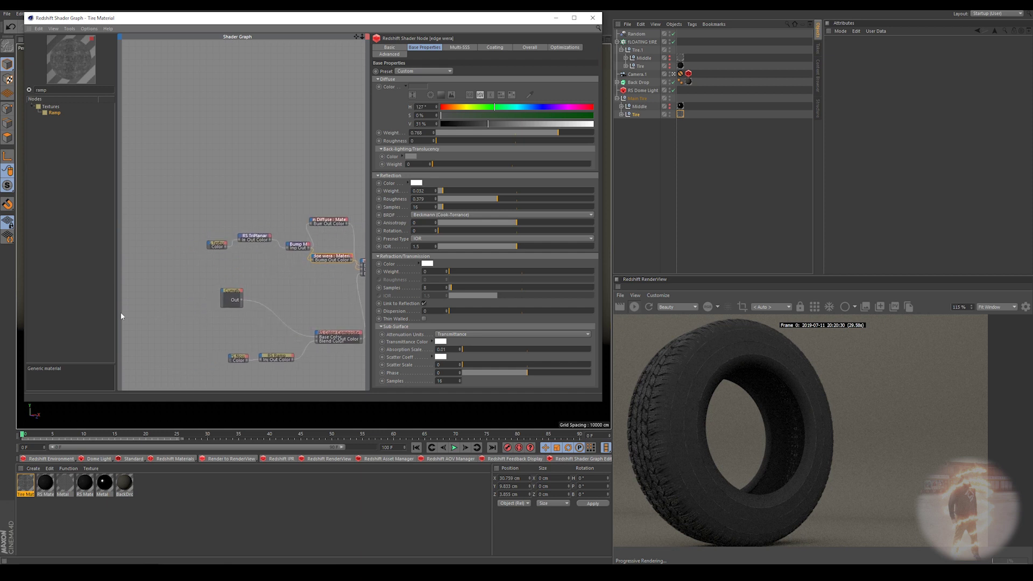
click(229, 294)
ctrl+drag(232, 294, 253, 276)
Route the duplicated Curvature to the Output's Surface, widen the Output node, and select the duplicate to show its settings
alt+middle_drag(317, 292, 290, 291)
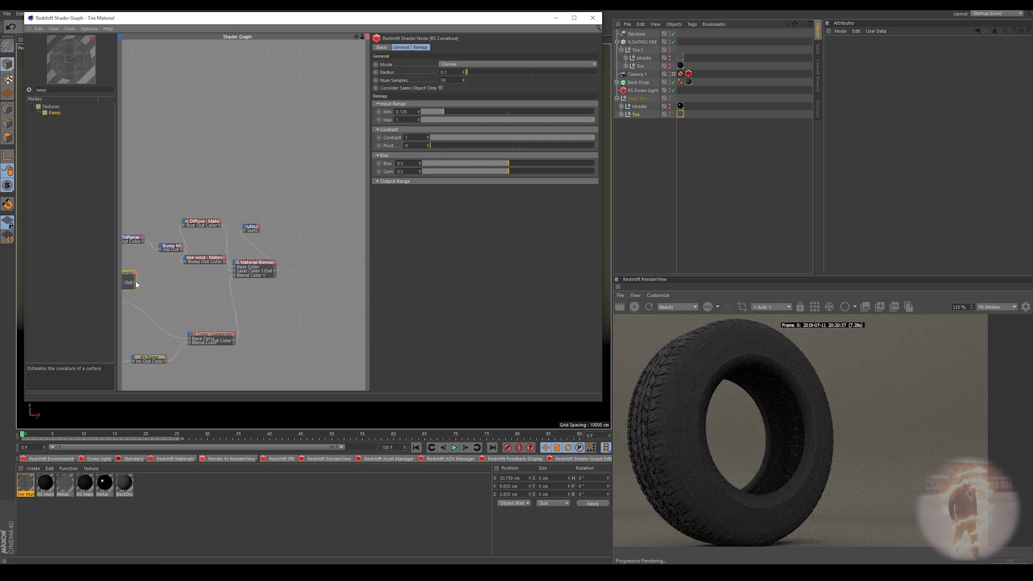
click(248, 230)
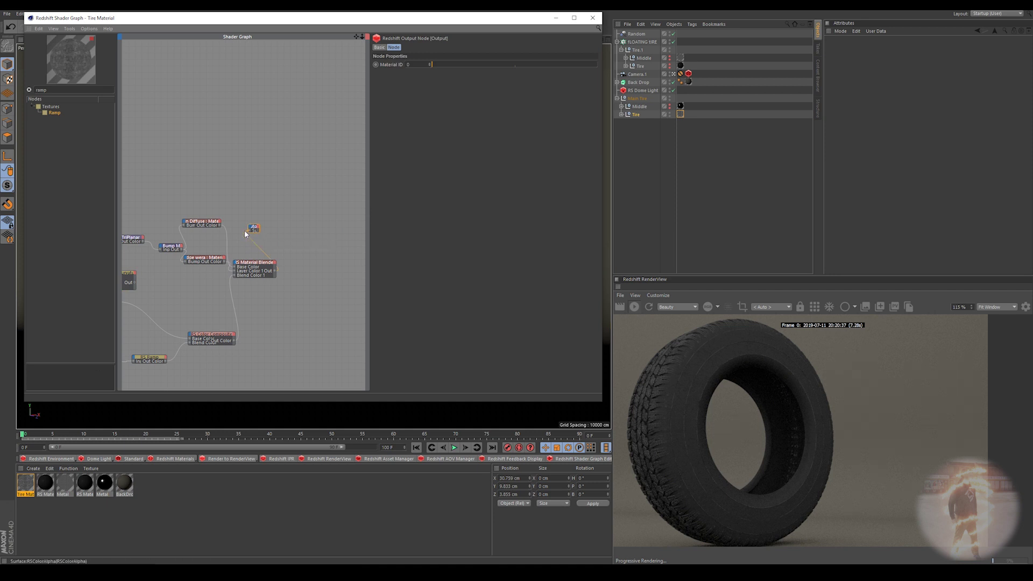
drag(136, 283, 135, 282)
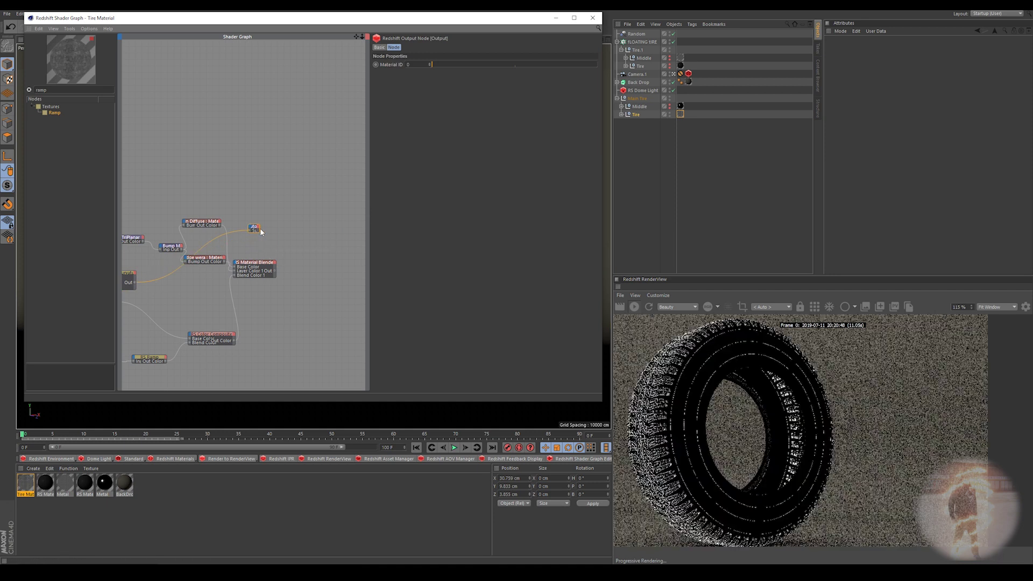
drag(259, 229, 283, 231)
middle_drag(205, 272, 262, 248)
click(188, 251)
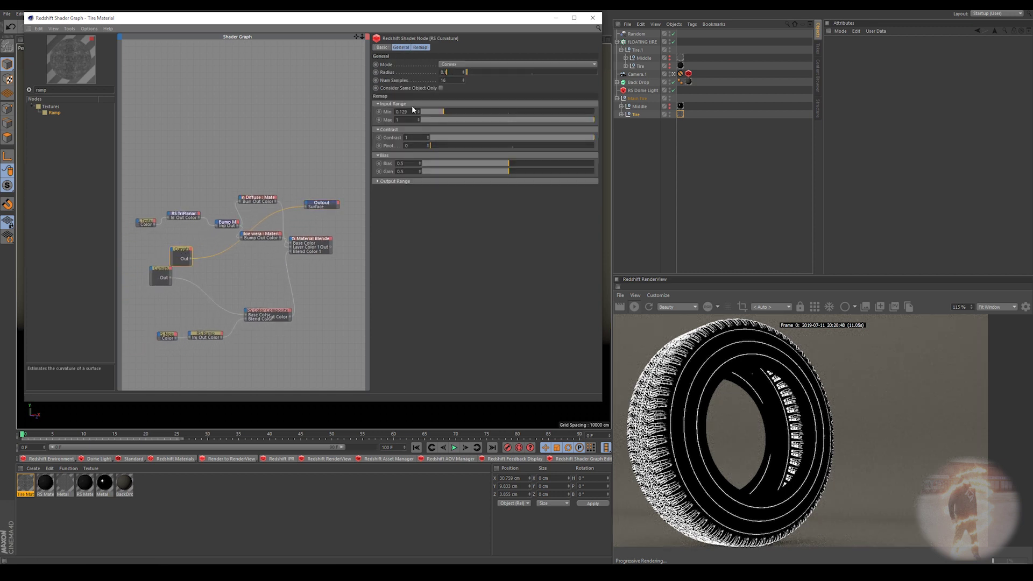
Set the duplicated Curvature's radius to about 5.6 and its input range to a minimum of 0.01 and a maximum of 0.491
drag(438, 115, 418, 112)
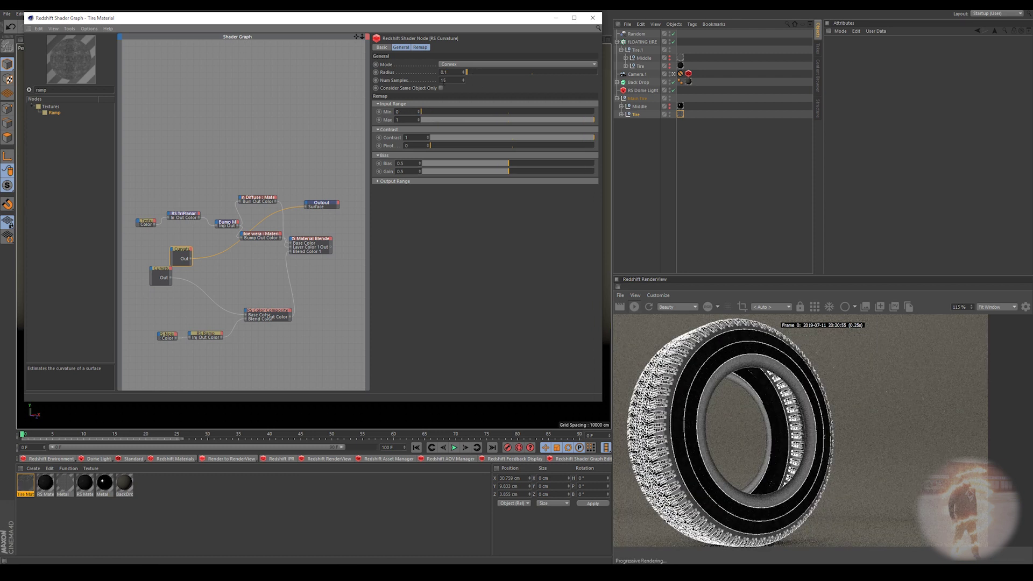
drag(483, 71, 540, 76)
drag(450, 111, 427, 113)
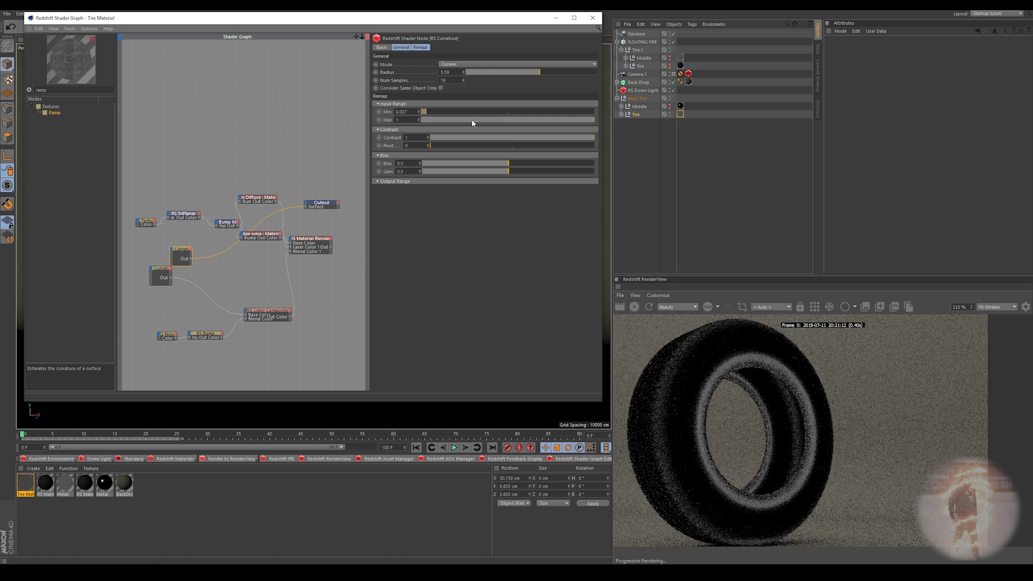
drag(552, 122, 507, 119)
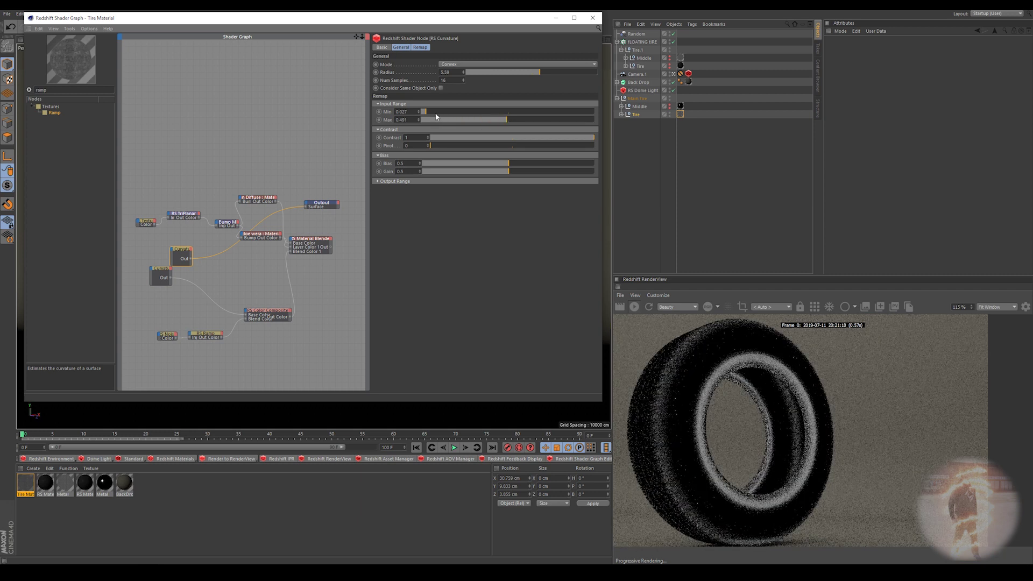
drag(423, 113, 422, 113)
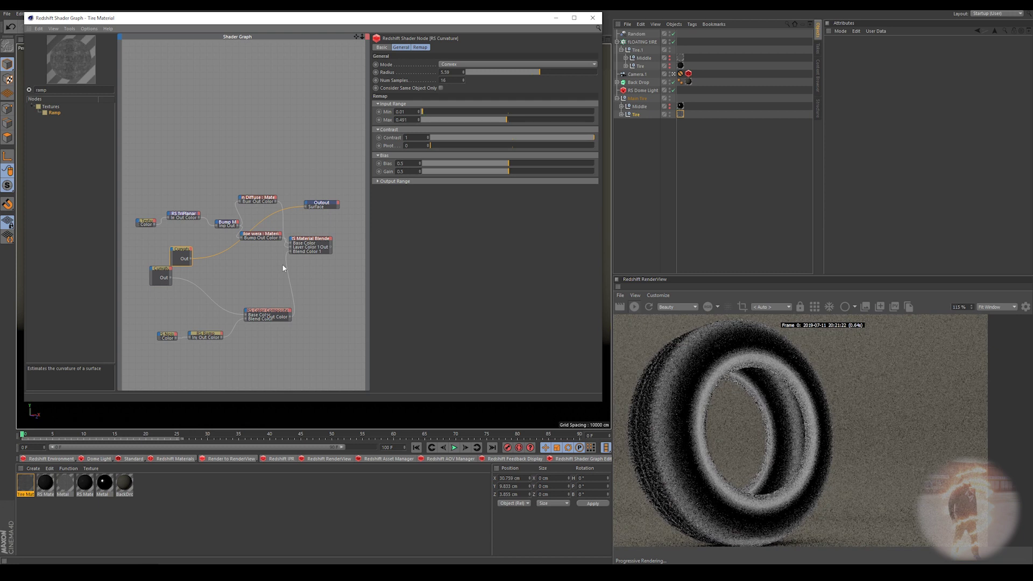
Duplicate the edge wear material below the original and connect the Bump Map's output to the copy's Bump Input
drag(164, 249, 154, 244)
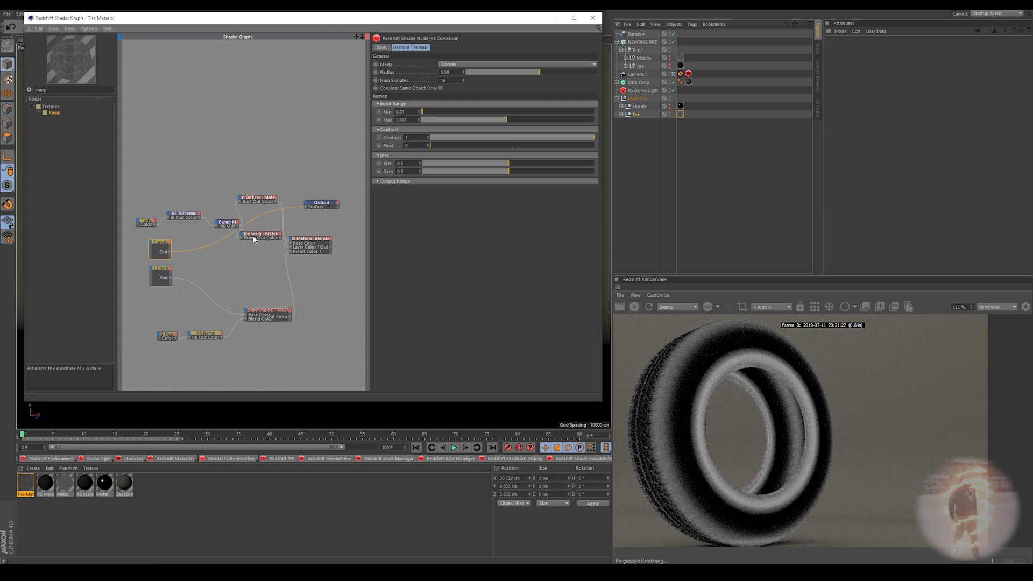
click(270, 238)
mouse_move(261, 237)
ctrl+mouse_down()
mouse_move(257, 258)
mouse_move(268, 256)
ctrl+mouse_up()
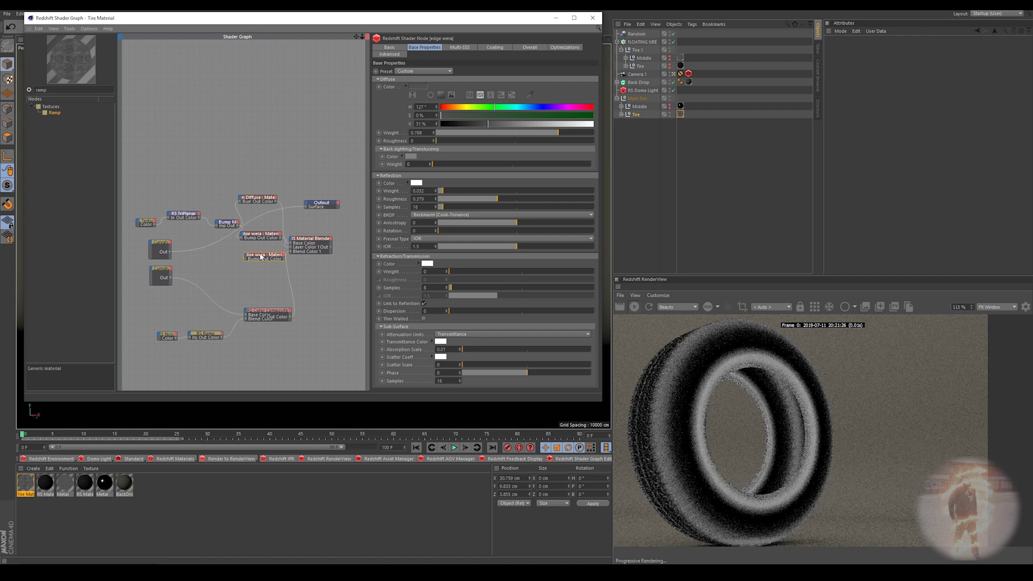
click(237, 226)
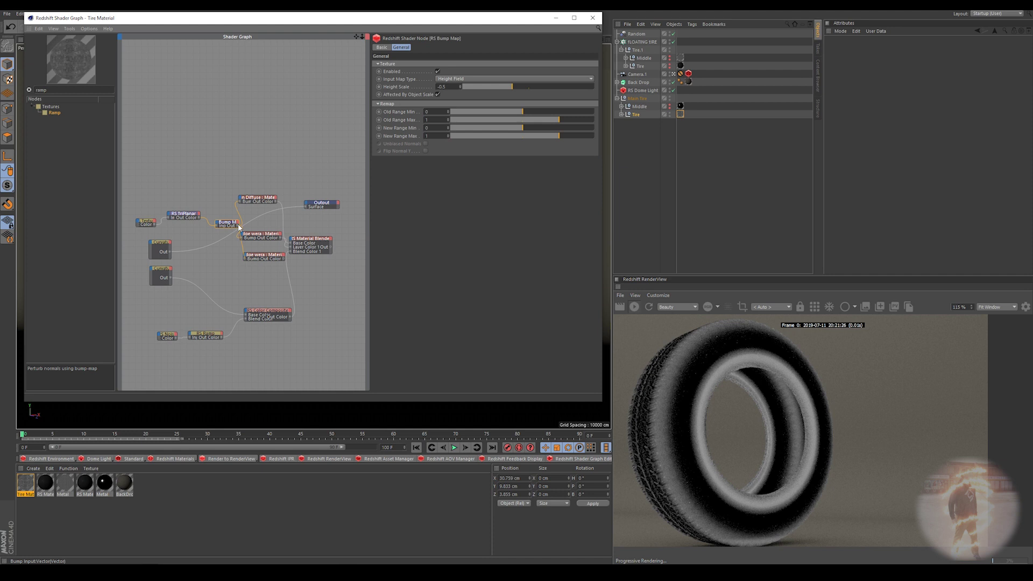
drag(238, 228, 246, 258)
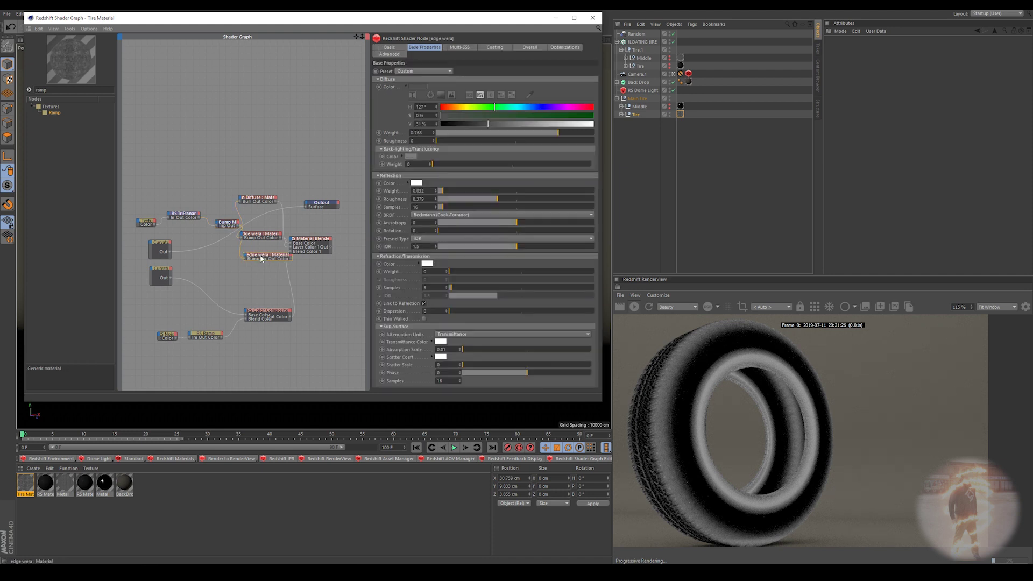
Rename the duplicated edge wear material as dust
click(389, 47)
key(ctrl+a)
text(dust)
key(Return)
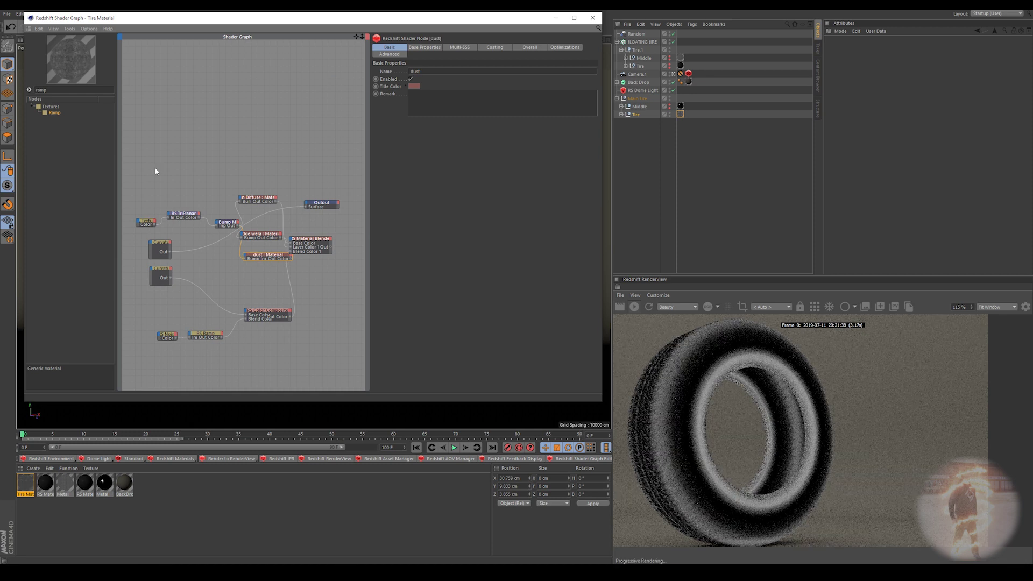
Change the dust material's diffuse color to a bright, strongly saturated yellow
click(424, 48)
drag(473, 108, 466, 109)
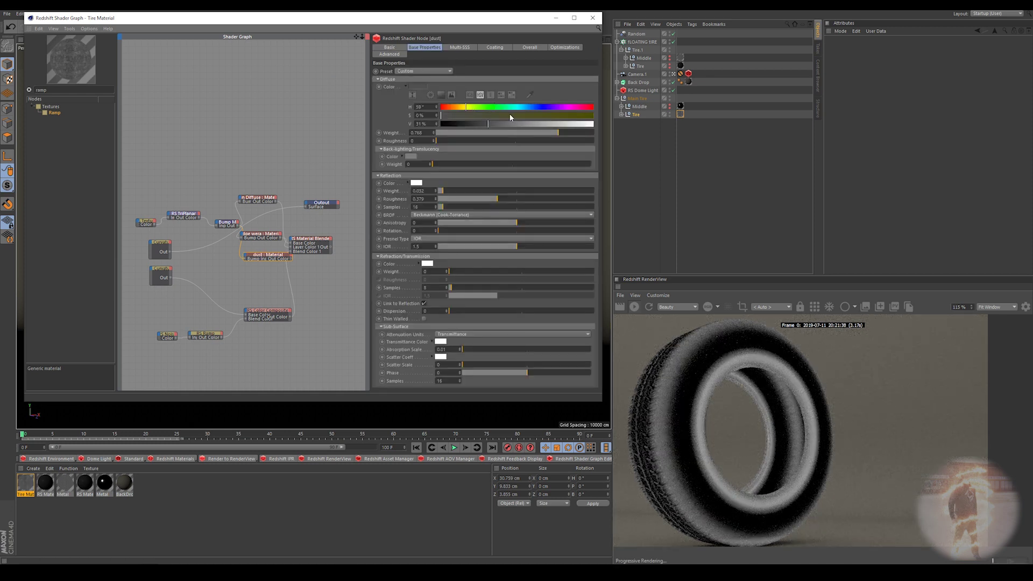
click(567, 116)
click(587, 125)
Reposition the dust material and connect its Out Color to the Material Blender's Layer Color 2
drag(267, 255, 248, 267)
click(291, 251)
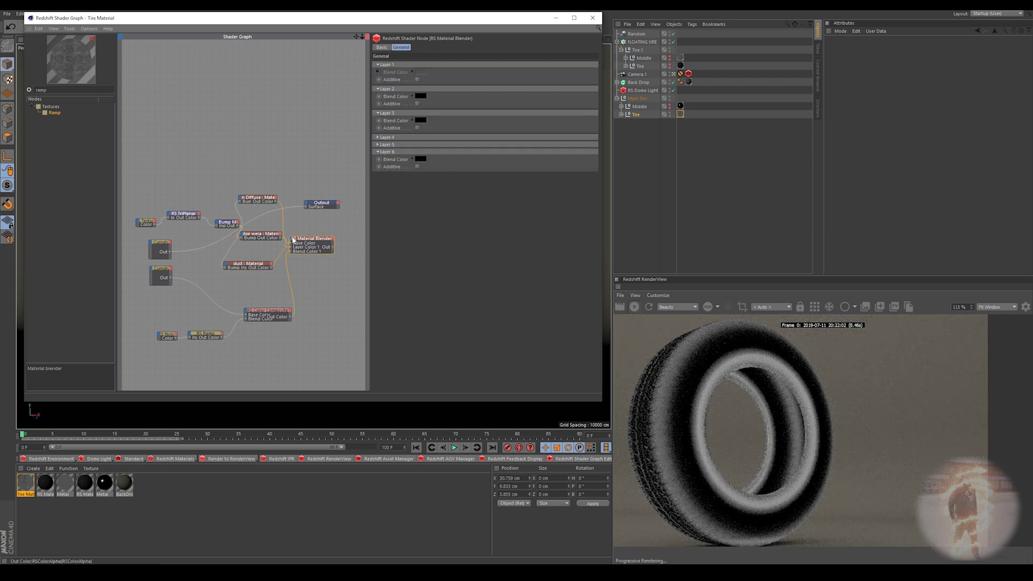
click(299, 243)
mouse_move(307, 260)
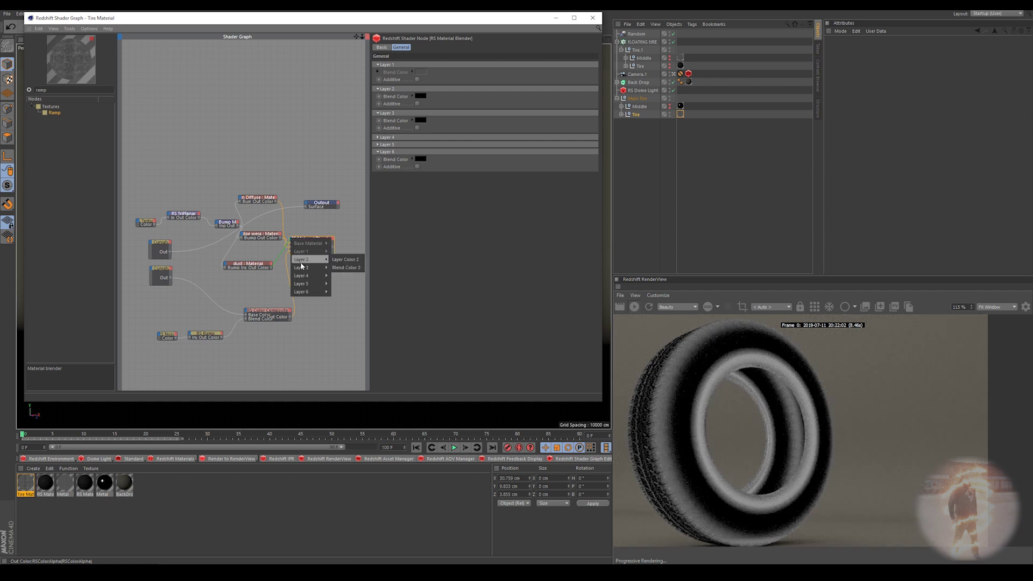
click(346, 260)
Connect the duplicated Curvature to the Material Blender's Blend Color 2 and route the Material Blender to the Output's Surface
drag(161, 273, 165, 297)
click(159, 249)
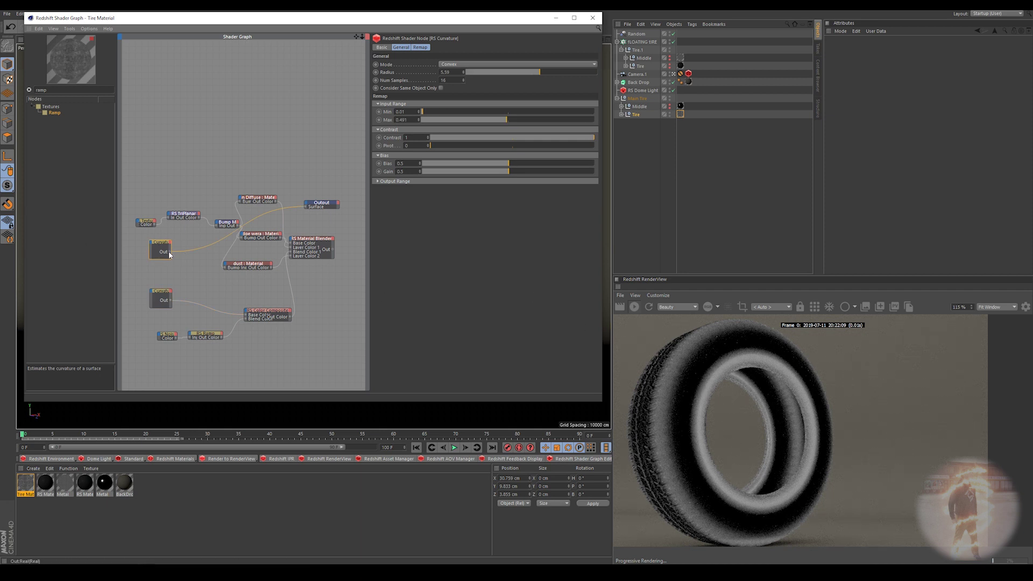
click(253, 246)
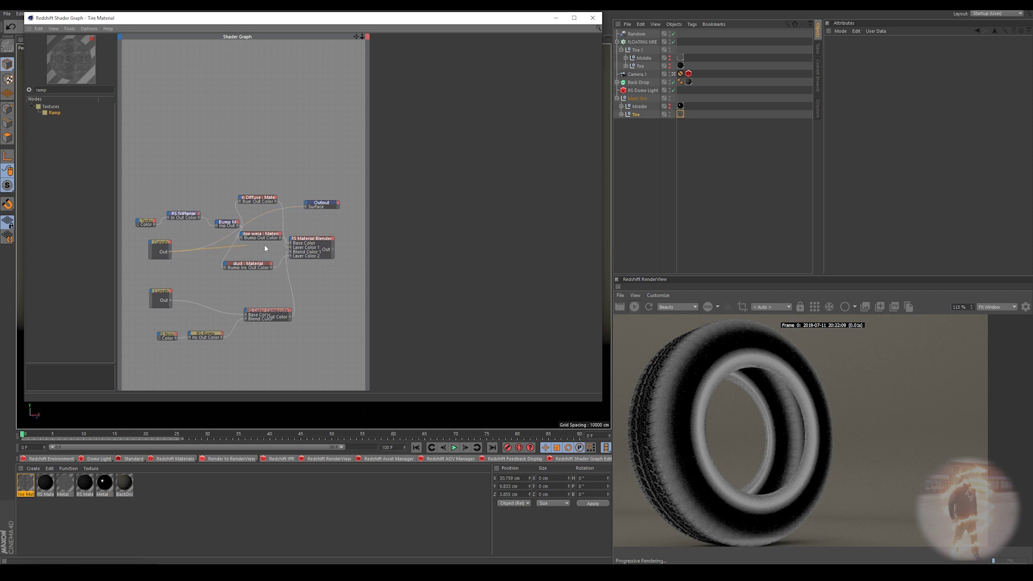
drag(291, 241, 292, 242)
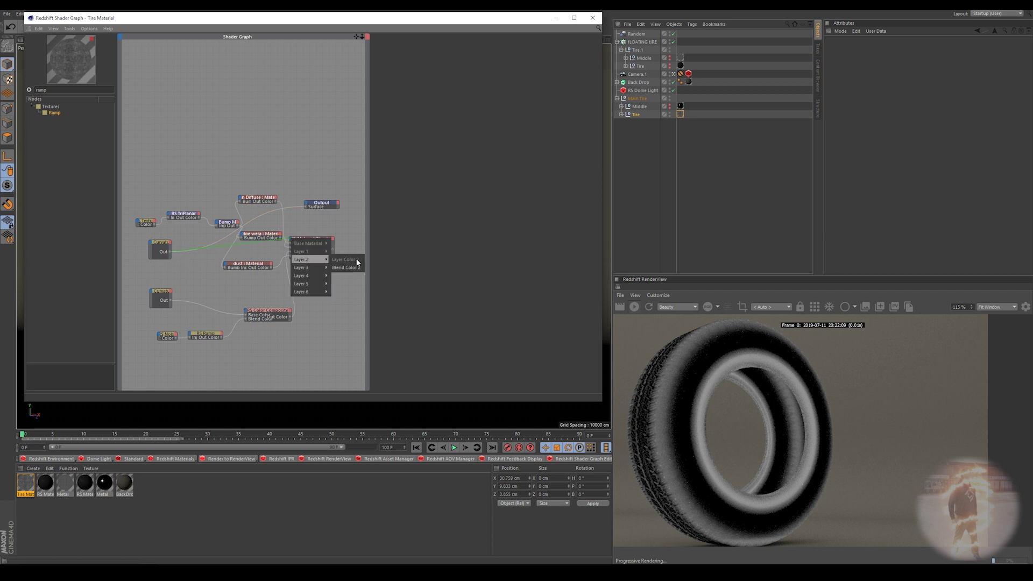
click(355, 262)
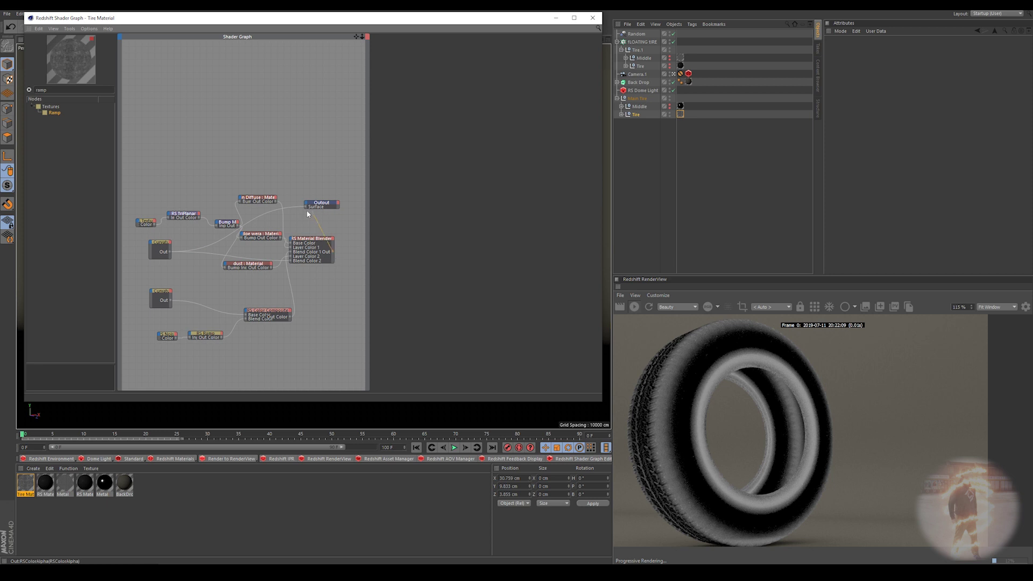
drag(305, 205, 305, 207)
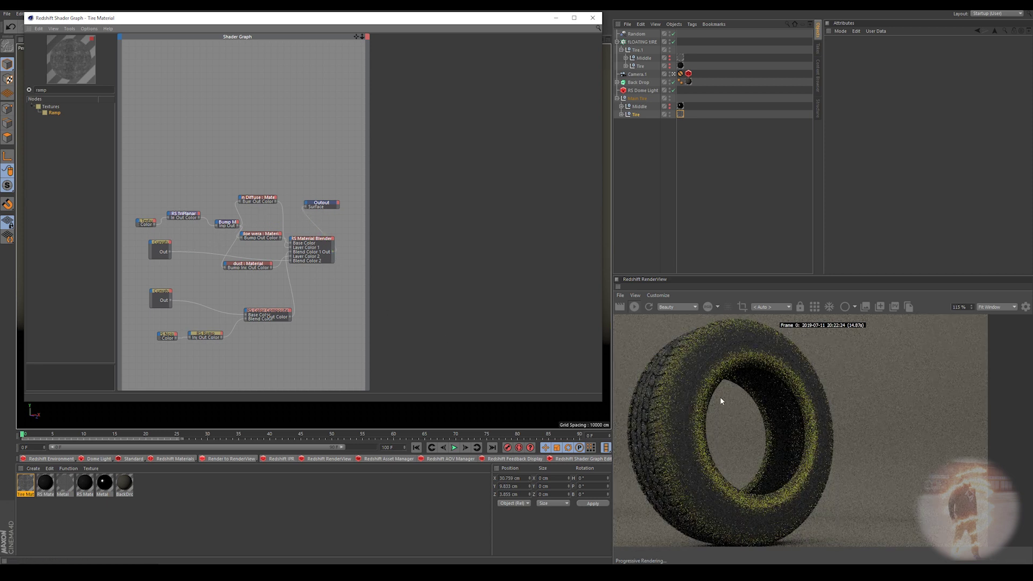
drag(246, 263, 255, 274)
Enable Additive for Layer 1 and Layer 2 of the Material Blender
click(303, 242)
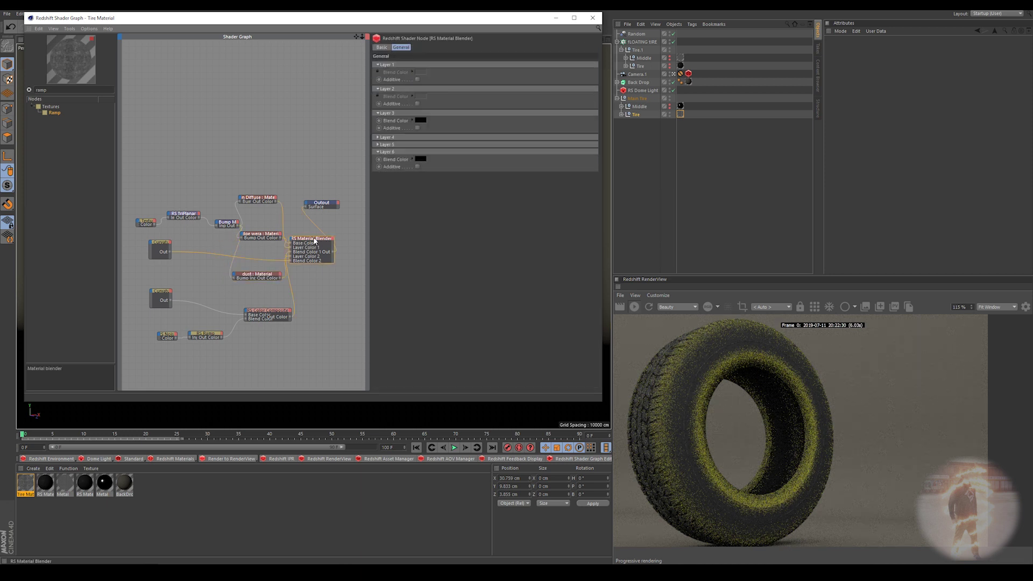
click(418, 79)
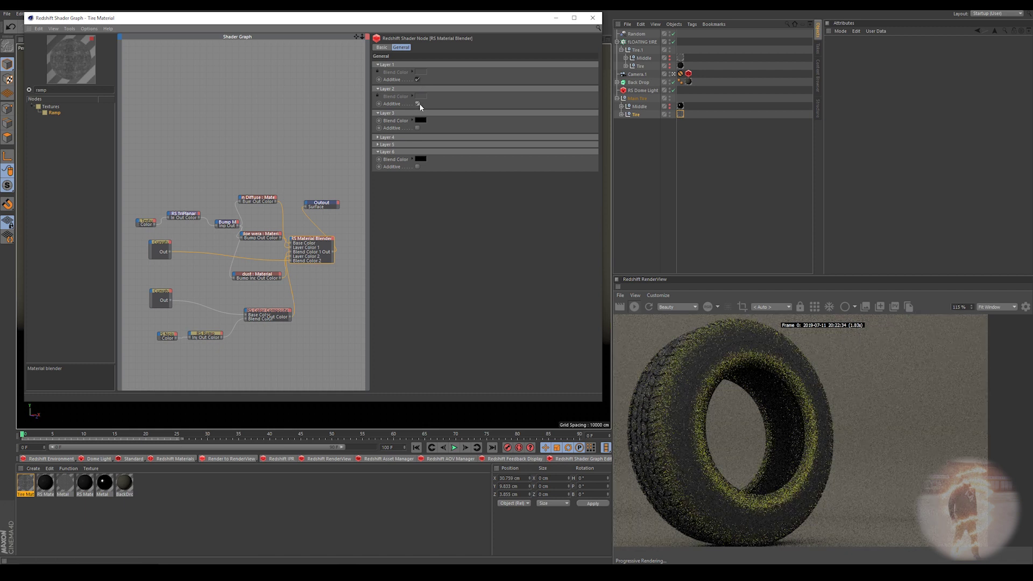
click(418, 104)
scroll(679, 379, up, 2)
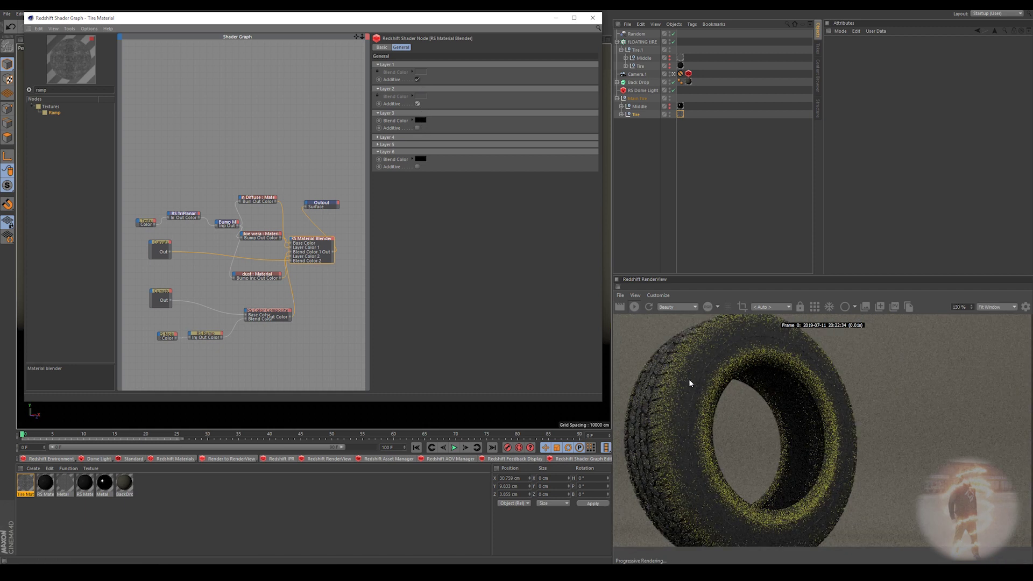
scroll(690, 383, down, 2)
scroll(690, 382, up, 2)
click(159, 247)
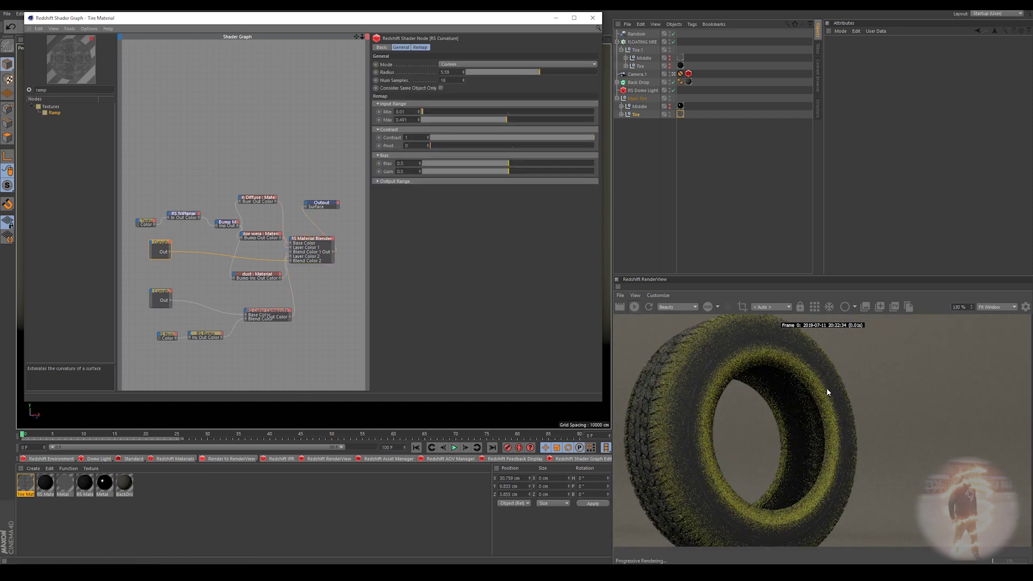
scroll(717, 399, down, 3)
scroll(718, 403, up, 3)
Duplicate the Noise, Ramp and Color Composite nodes and place the copies near the dust layer's Curvature
drag(169, 335, 159, 335)
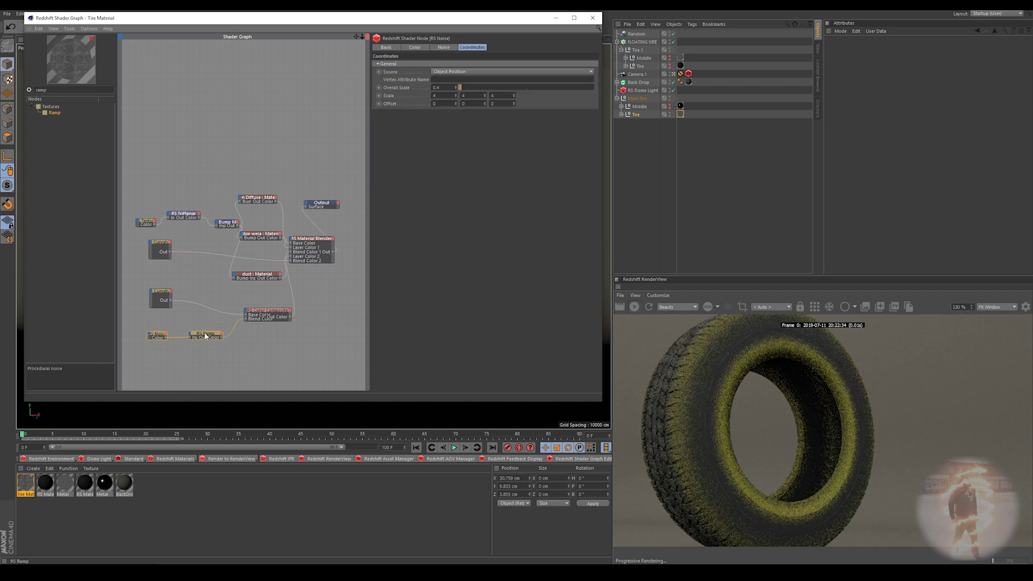
ctrl+drag(202, 336, 191, 279)
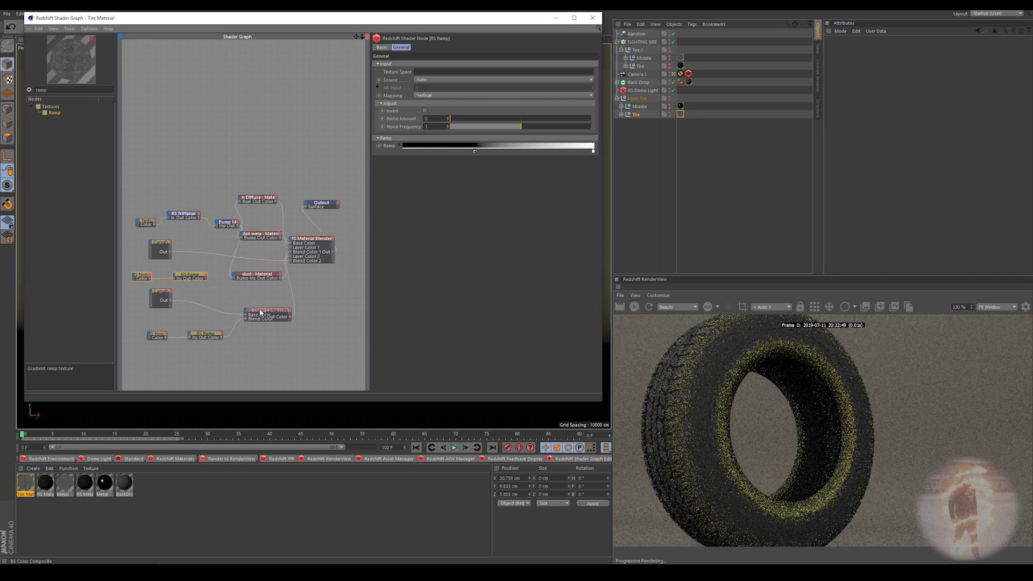
click(259, 311)
drag(258, 311, 213, 260)
Spread out the dust mask nodes, placing the Curvature and copied Noise first, followed by the copied Ramp and Color Composite
middle_drag(240, 293, 317, 254)
drag(248, 239, 156, 236)
drag(231, 262, 156, 265)
drag(276, 264, 225, 263)
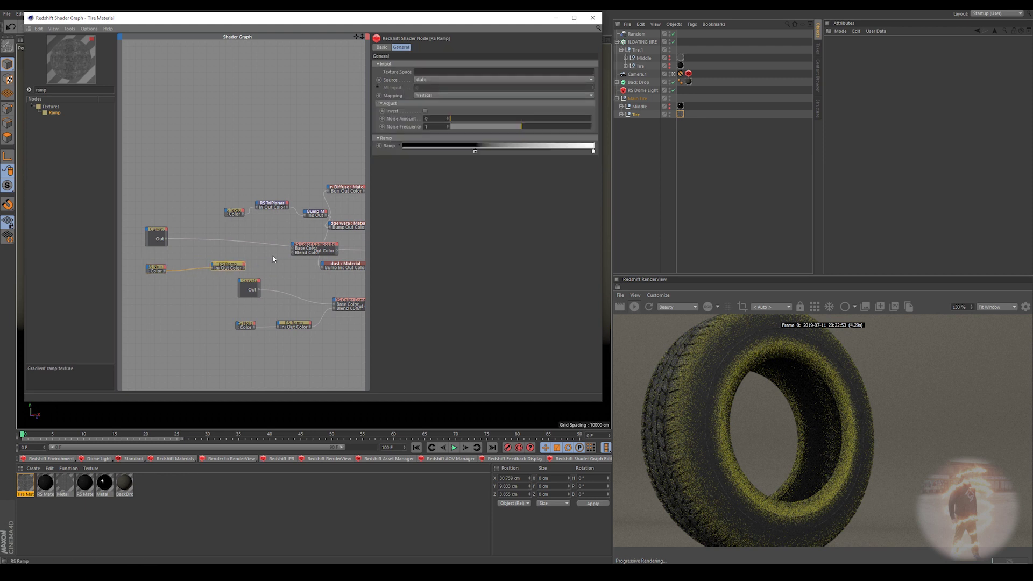
click(303, 247)
drag(302, 247, 265, 243)
Wire the copied Ramp and the dust Curvature into the copied Color Composite, and connect its output to the Material Blender's Blend Color 2
click(236, 266)
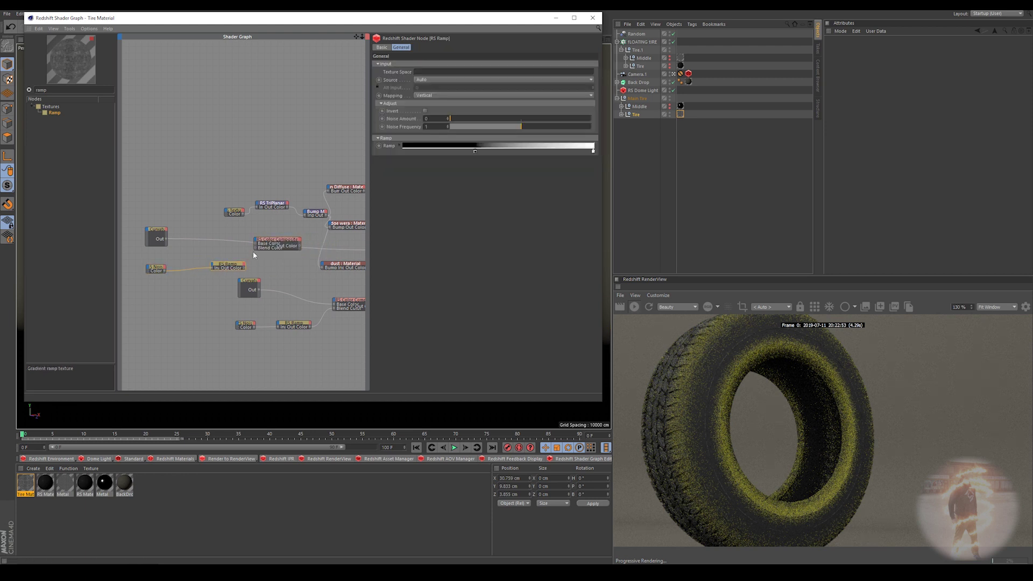
drag(244, 268, 244, 268)
drag(166, 239, 256, 244)
alt+middle_drag(329, 249, 246, 258)
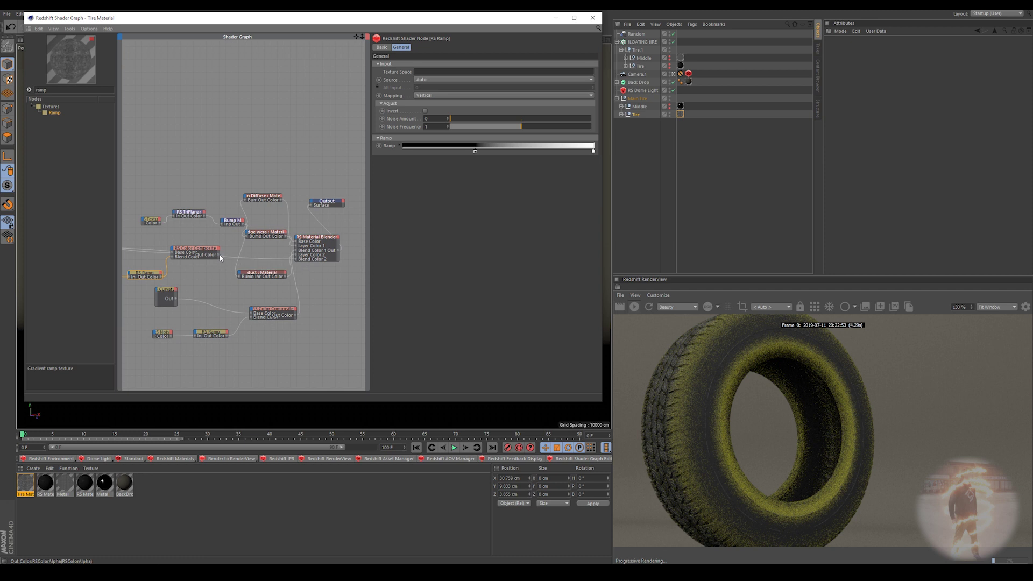
middle_drag(271, 260, 320, 254)
middle_drag(222, 274, 220, 273)
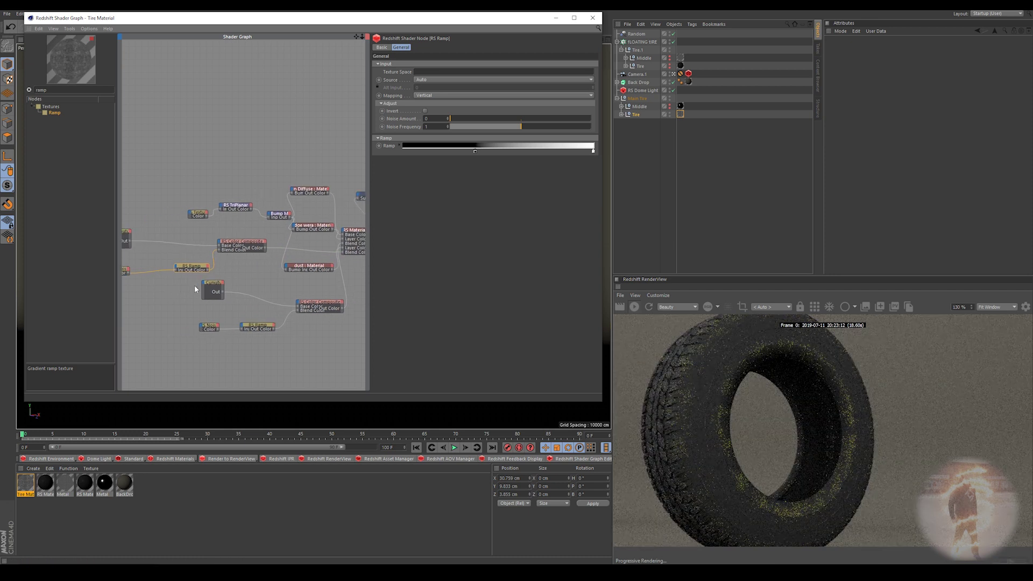
Try an Overall Scale of 0.1 on the duplicated Noise and check the dust pattern on the tire
scroll(711, 411, down, 2)
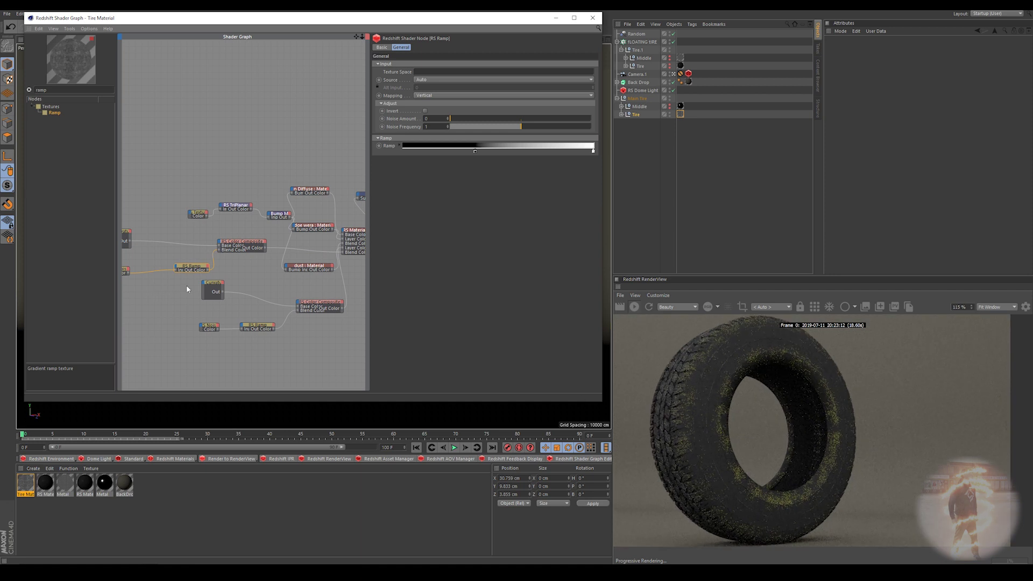
middle_drag(179, 290, 217, 290)
click(159, 270)
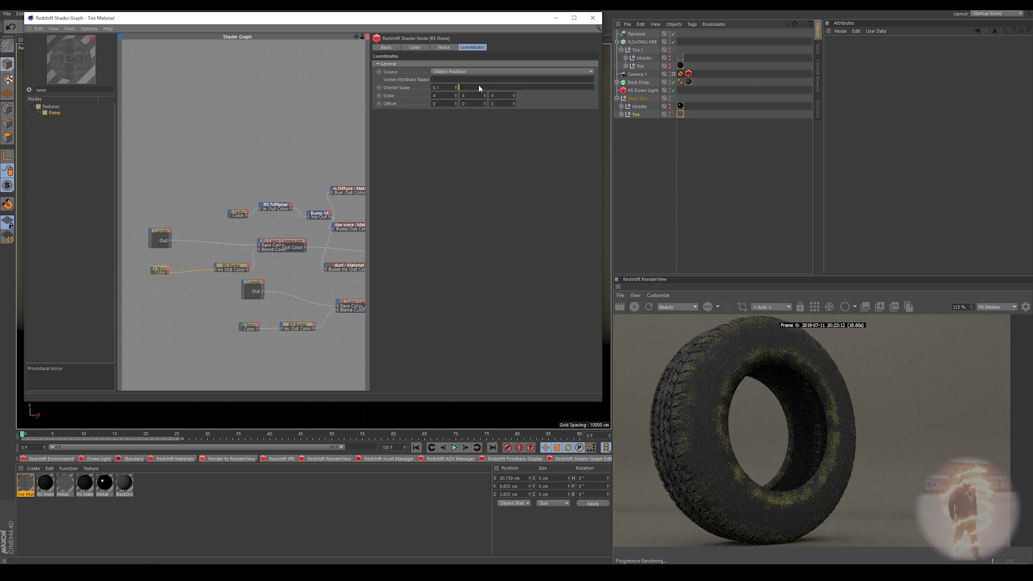
scroll(787, 427, down, 3)
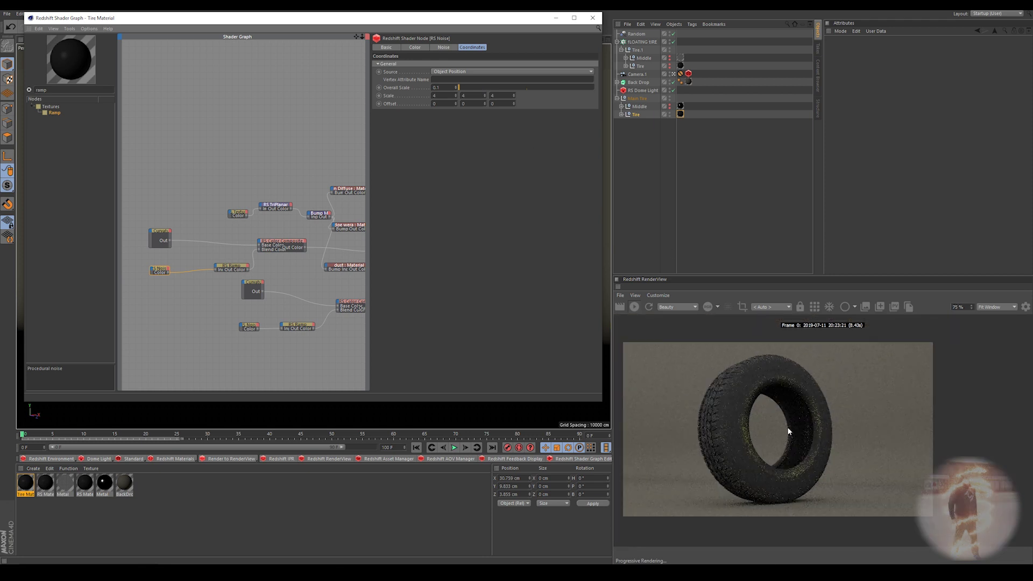
scroll(787, 430, up, 4)
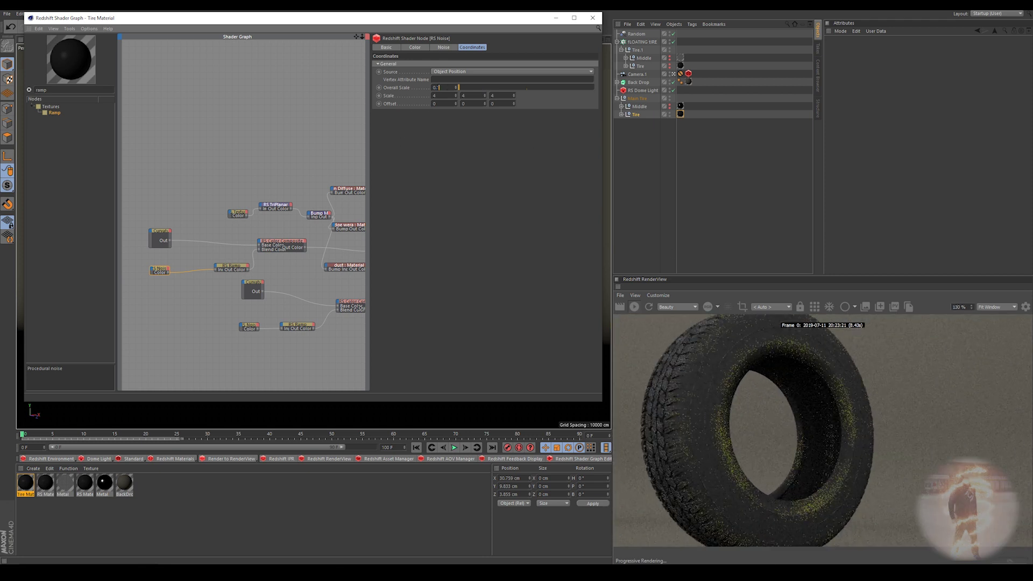
Set the duplicated Noise's Overall Scale to 0.2 and examine the dust breakup on the rendered tire
key(Return)
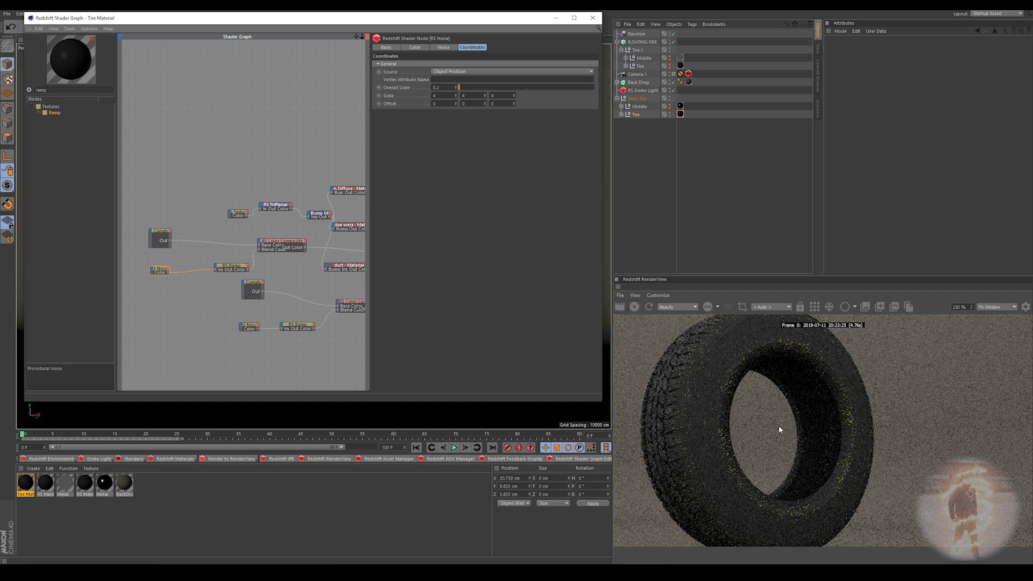
scroll(784, 464, down, 3)
scroll(784, 464, up, 3)
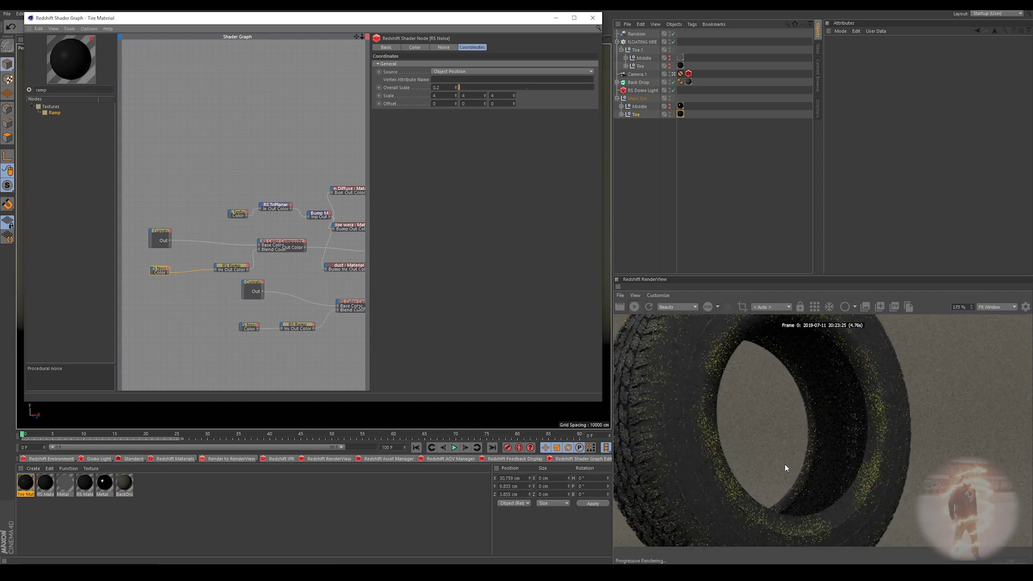
scroll(784, 464, down, 3)
scroll(785, 464, up, 2)
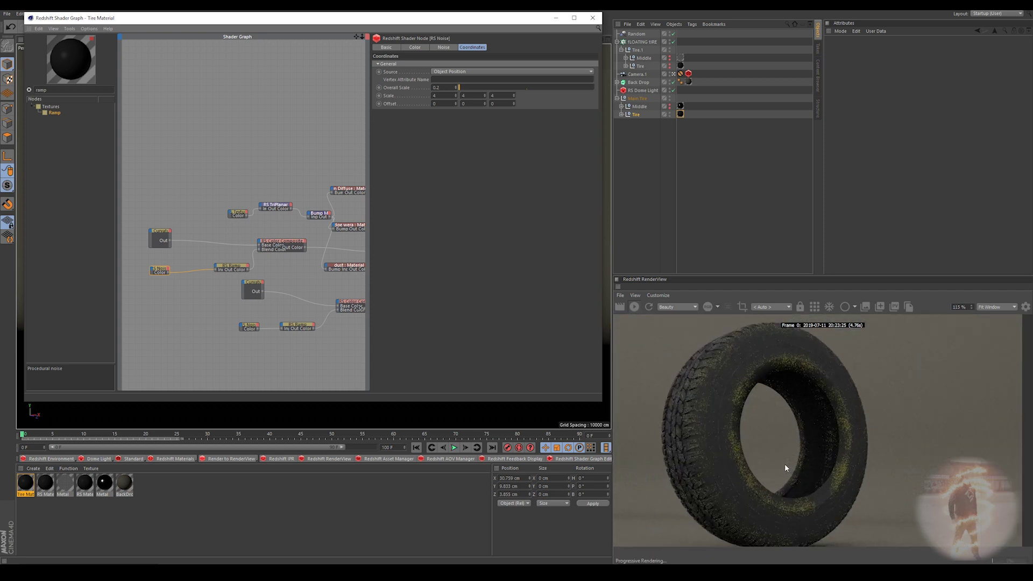
scroll(767, 418, down, 2)
scroll(768, 418, up, 1)
Move the duplicated Ramp's black knot to about a quarter and its white knot to about three quarters of the gradient
middle_drag(281, 272, 232, 266)
click(179, 262)
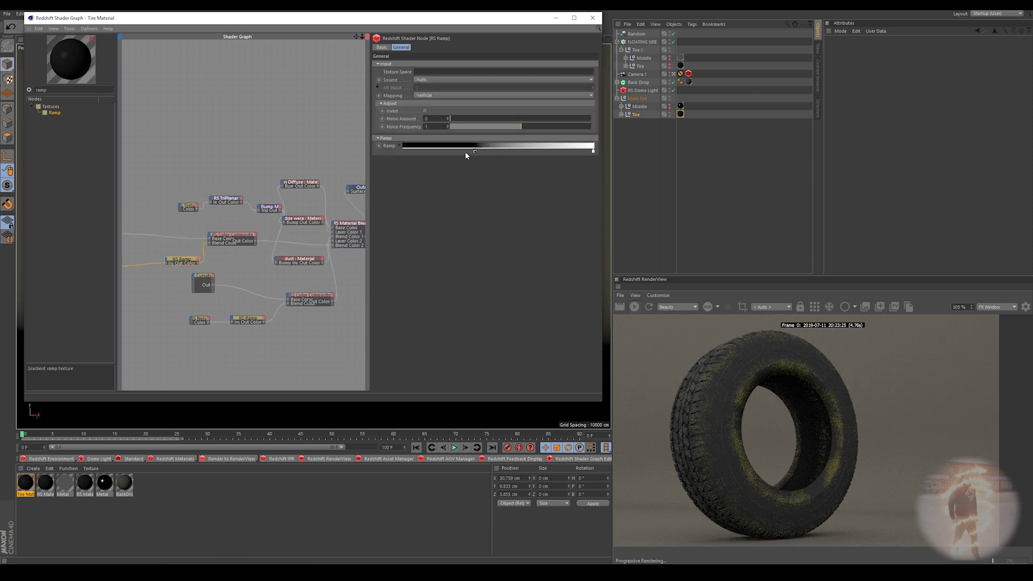
drag(474, 151, 450, 150)
drag(594, 153, 552, 152)
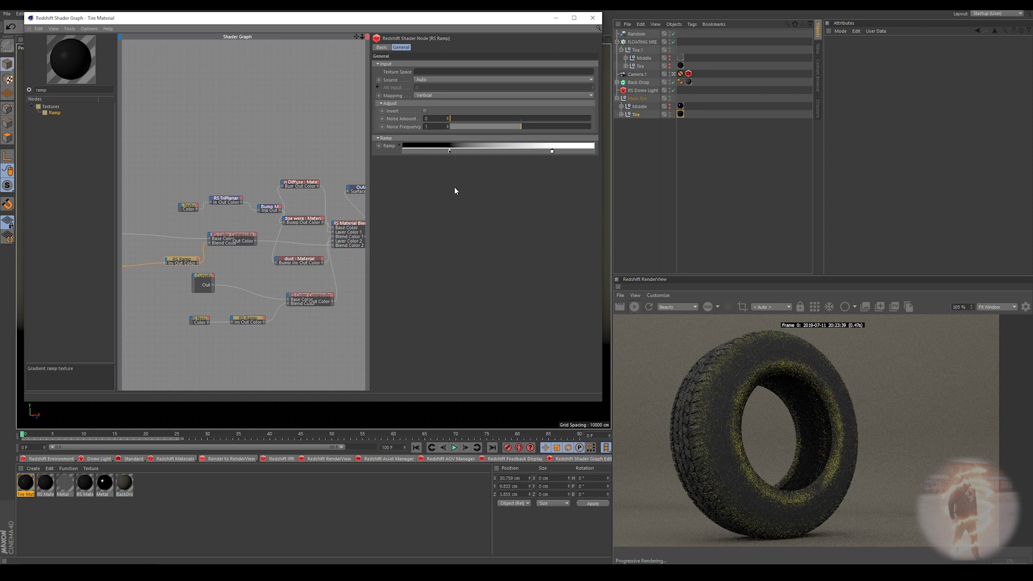
Move the duplicated Ramp's black knot to about a third and its white knot to about 85% of the gradient
drag(451, 151, 469, 151)
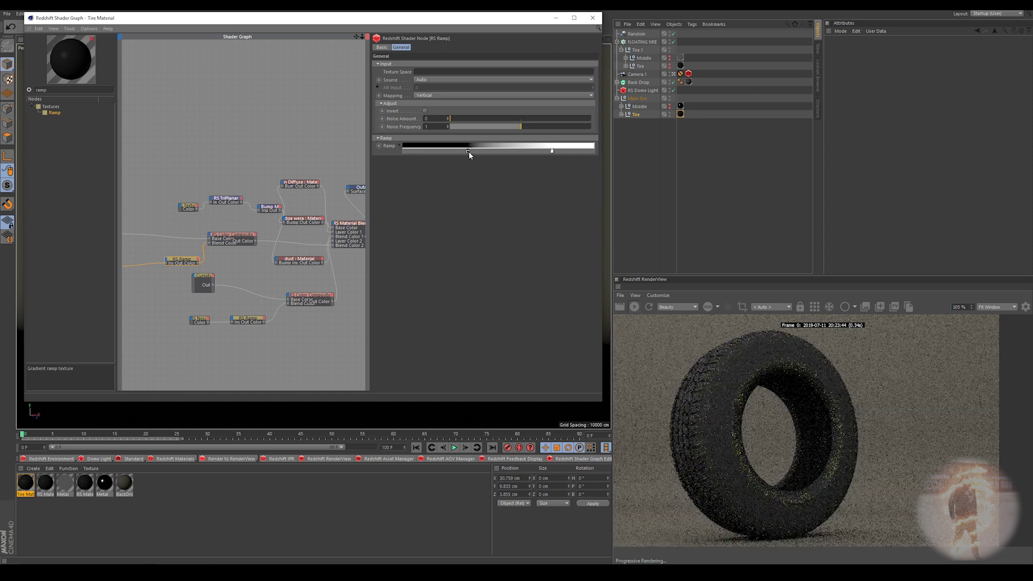
drag(555, 149, 566, 151)
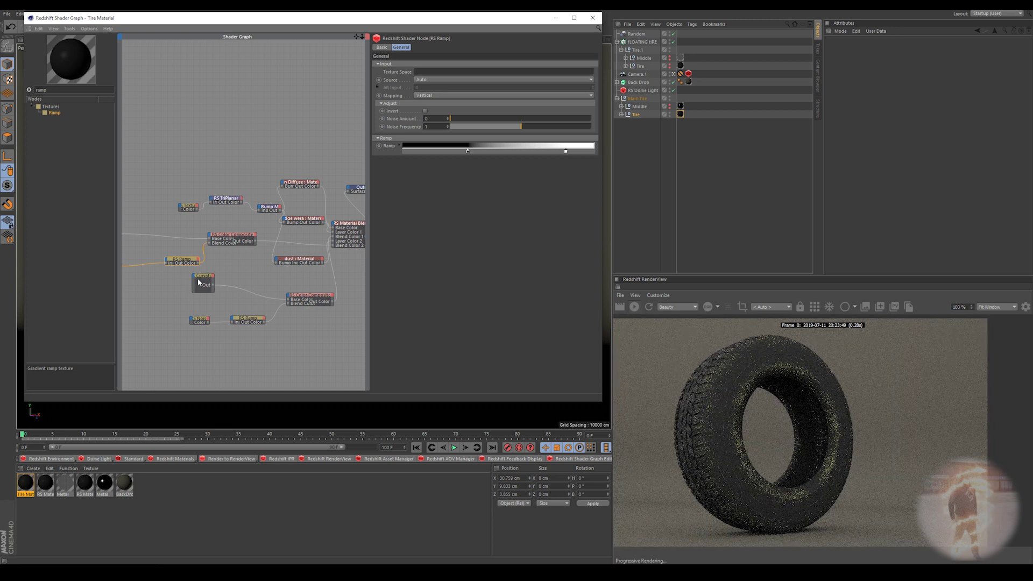
Select the dust material and shift its diffuse color to hue 45° with value 43%
middle_drag(198, 282, 162, 287)
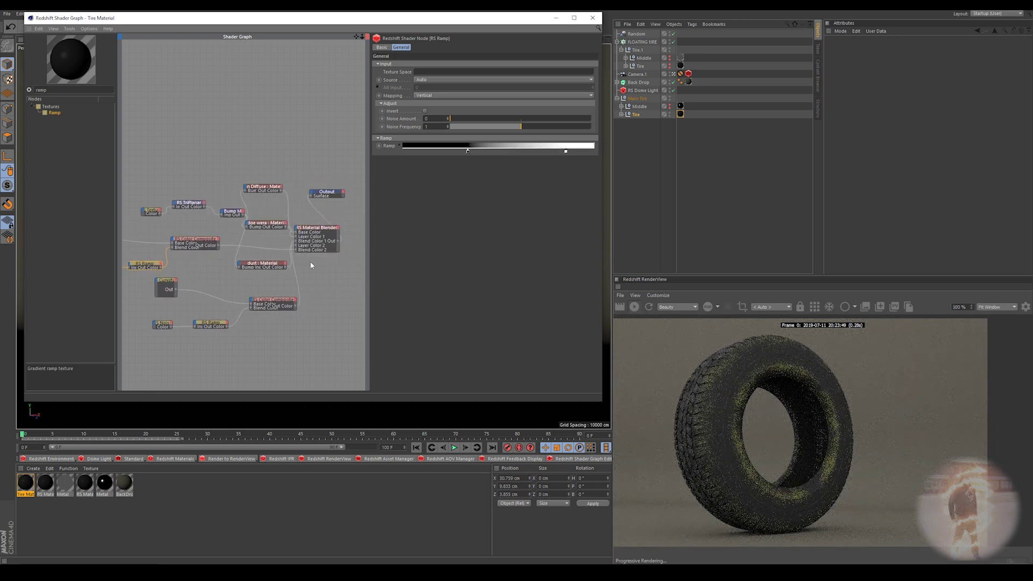
scroll(239, 270, up, 2)
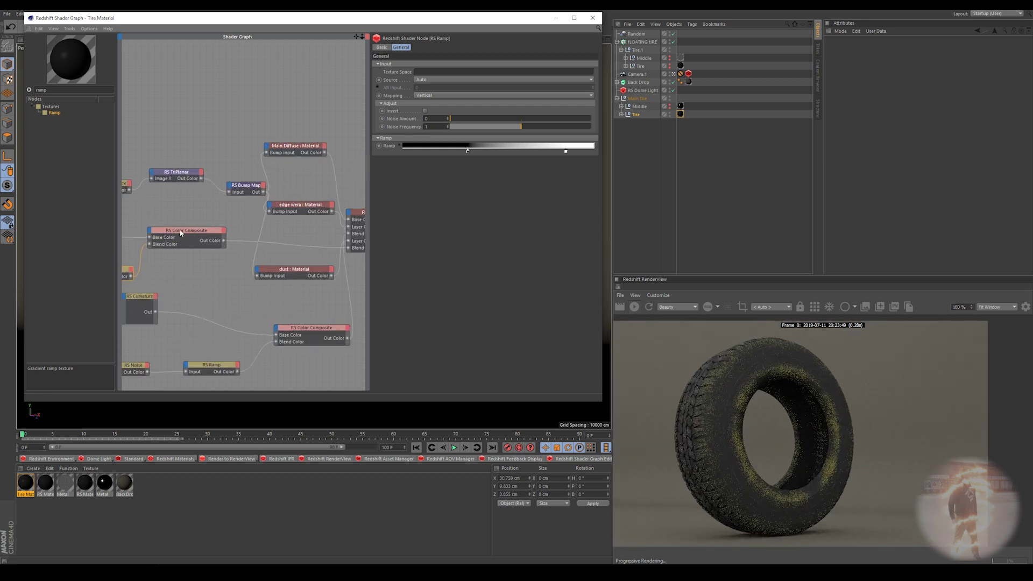
scroll(236, 265, up, 2)
click(233, 263)
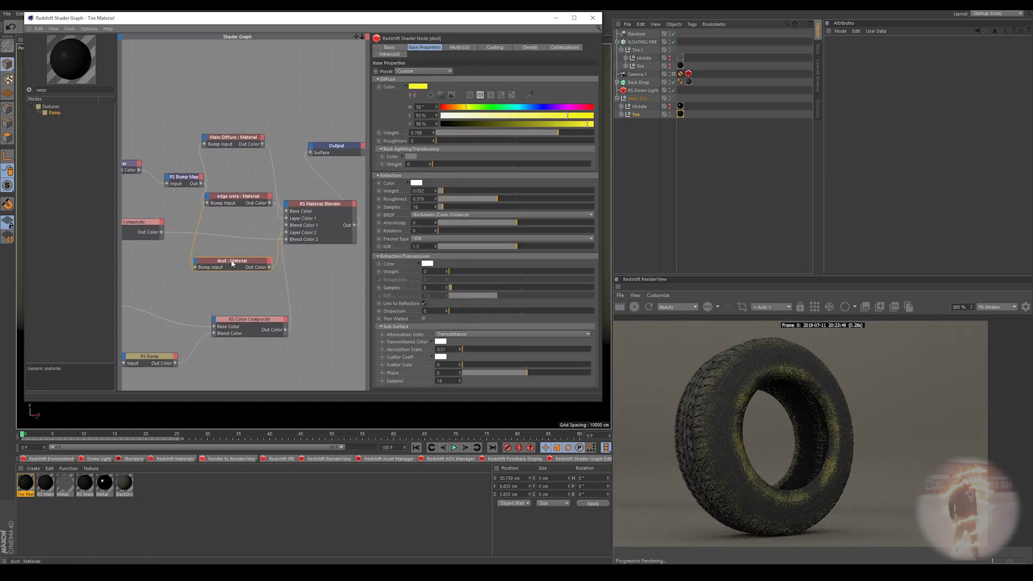
drag(459, 108, 460, 108)
click(506, 124)
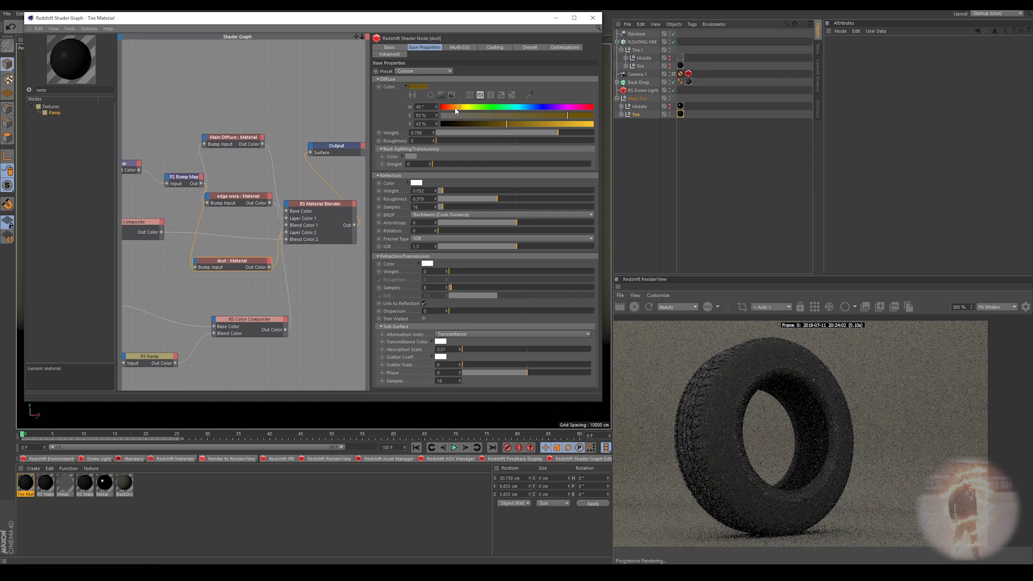
Try other golden and cyan hues at different brightness levels for the dust material's diffuse color
drag(461, 107, 459, 107)
click(525, 125)
click(517, 107)
click(588, 124)
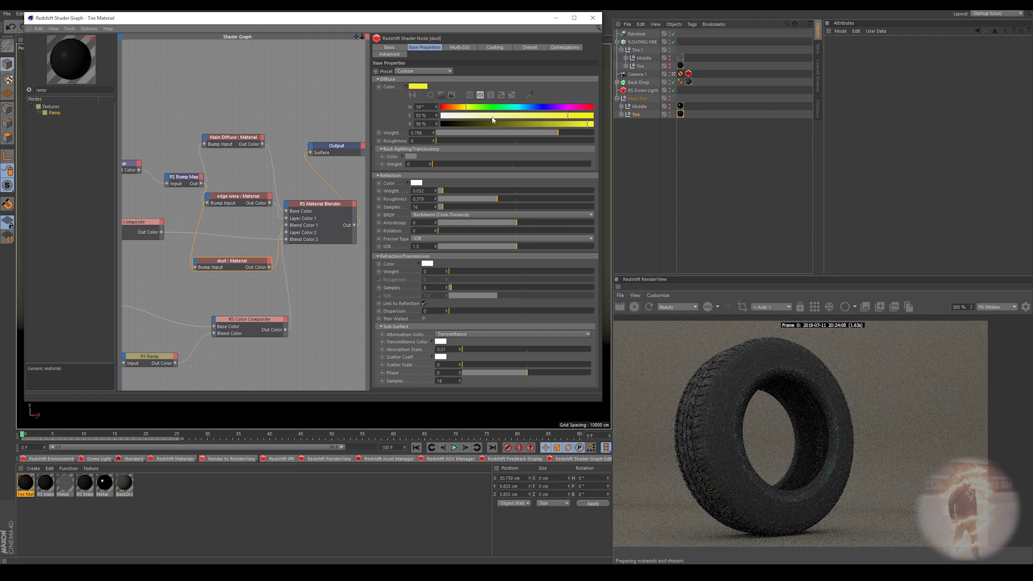
Set the dust diffuse color to hue 49°, saturation 56% and value 57%, and check it on the rendered tire
click(461, 108)
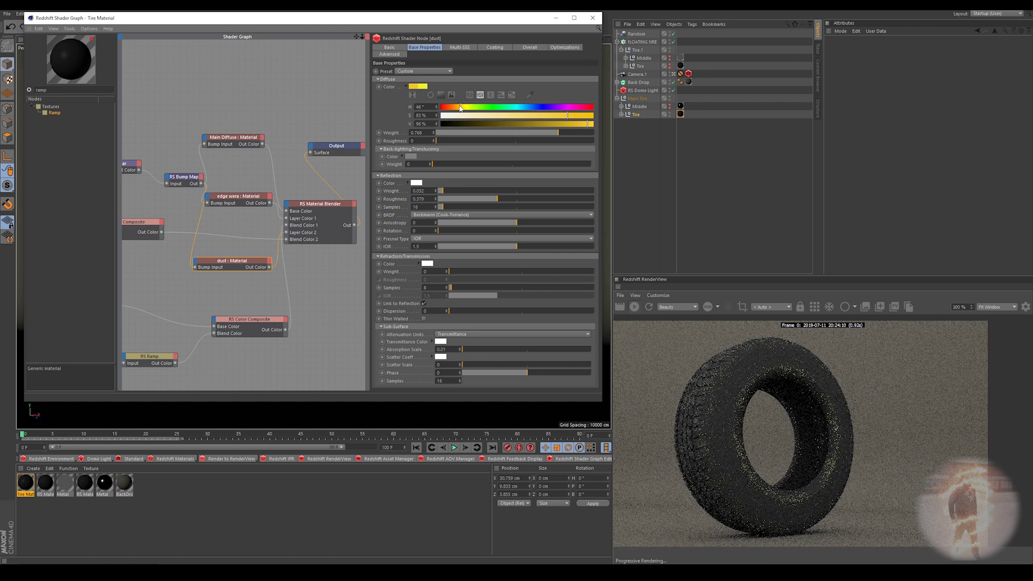
click(463, 107)
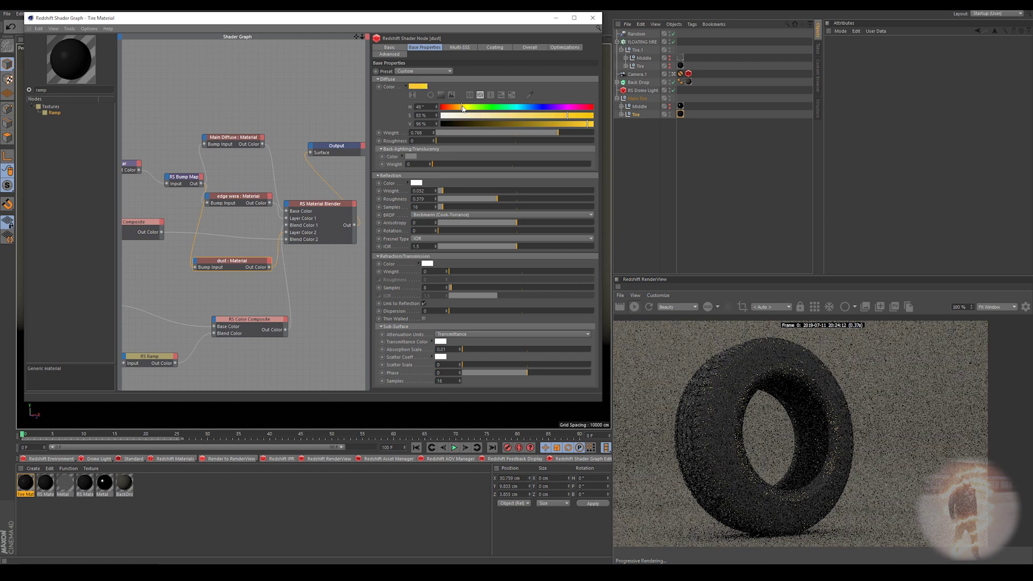
click(517, 125)
click(527, 116)
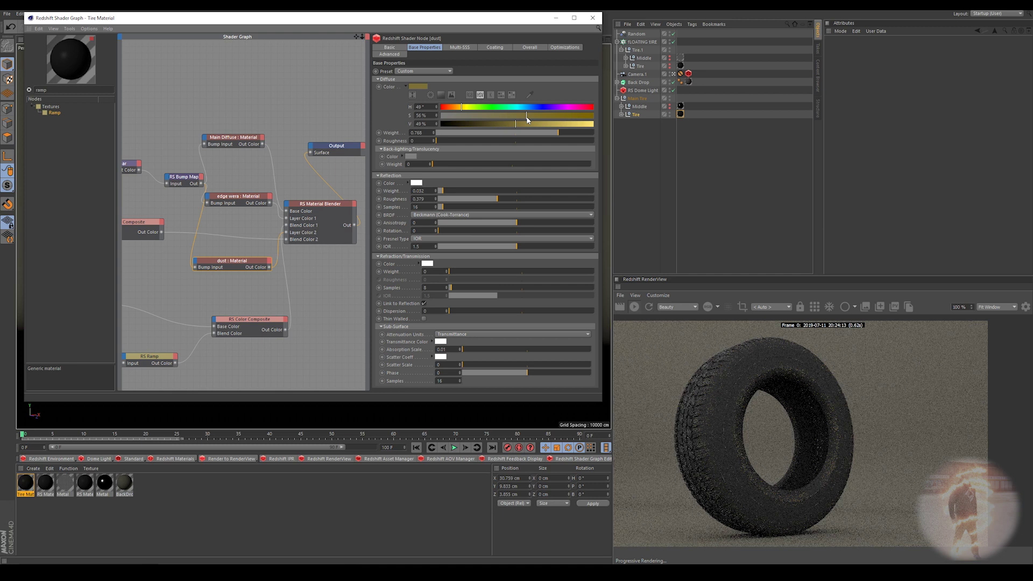
click(527, 124)
scroll(772, 339, down, 4)
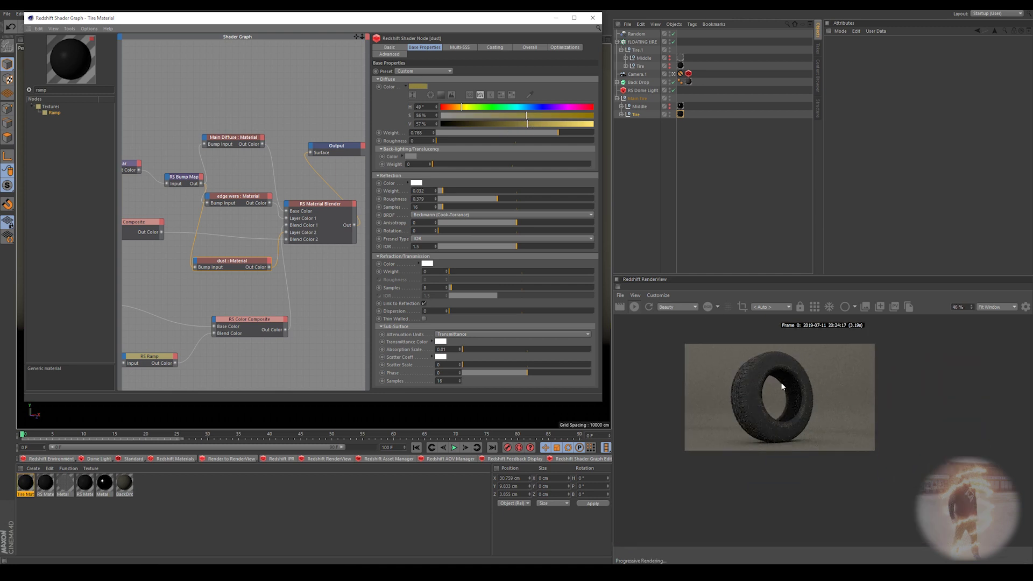
scroll(777, 384, up, 4)
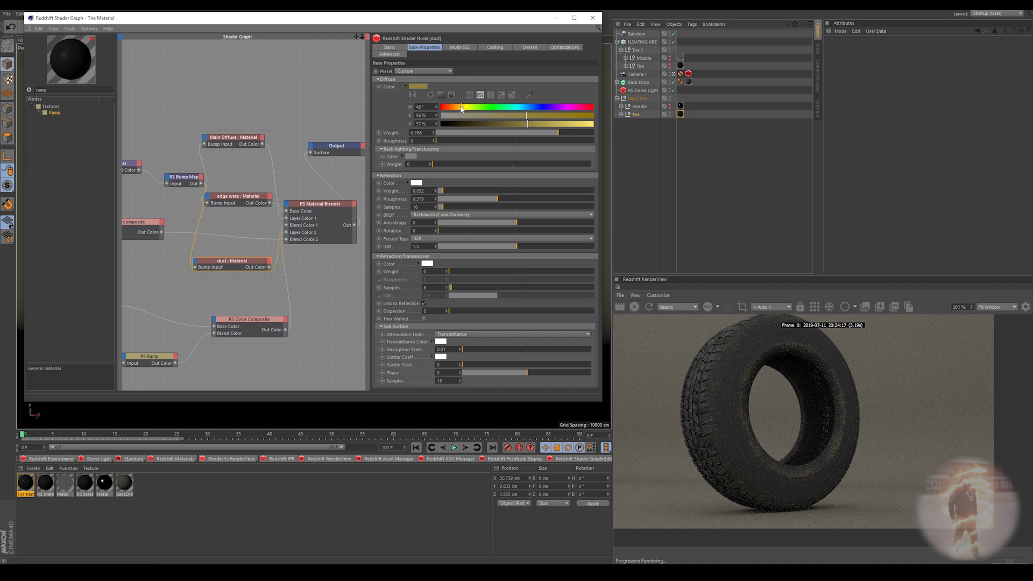
Set the dust diffuse color to hue 42°, saturation 36% and value 71%, and inspect the dust on the tire's inner rim
drag(460, 108, 458, 108)
click(548, 124)
drag(521, 116, 496, 116)
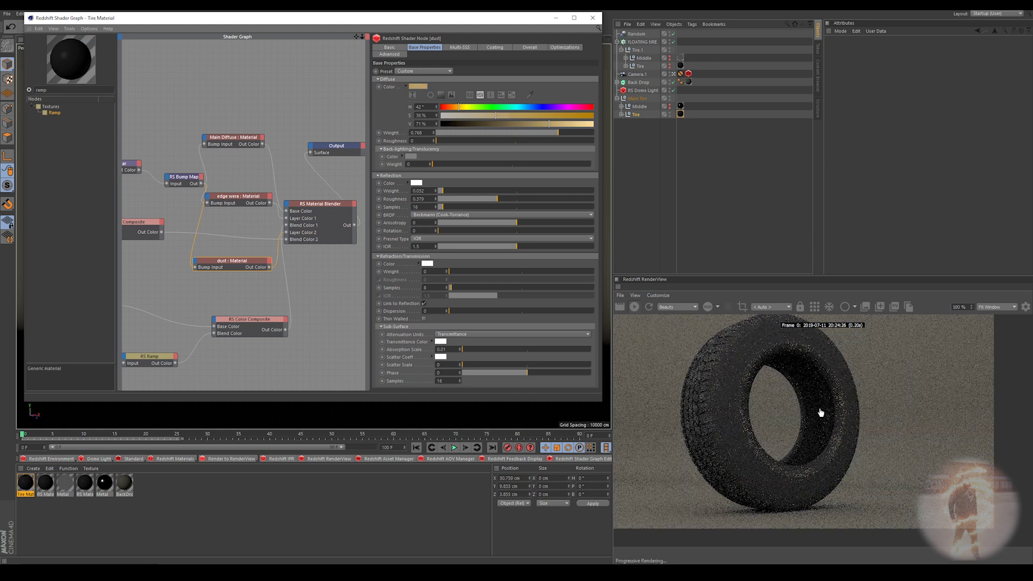
scroll(820, 413, down, 3)
scroll(801, 415, up, 4)
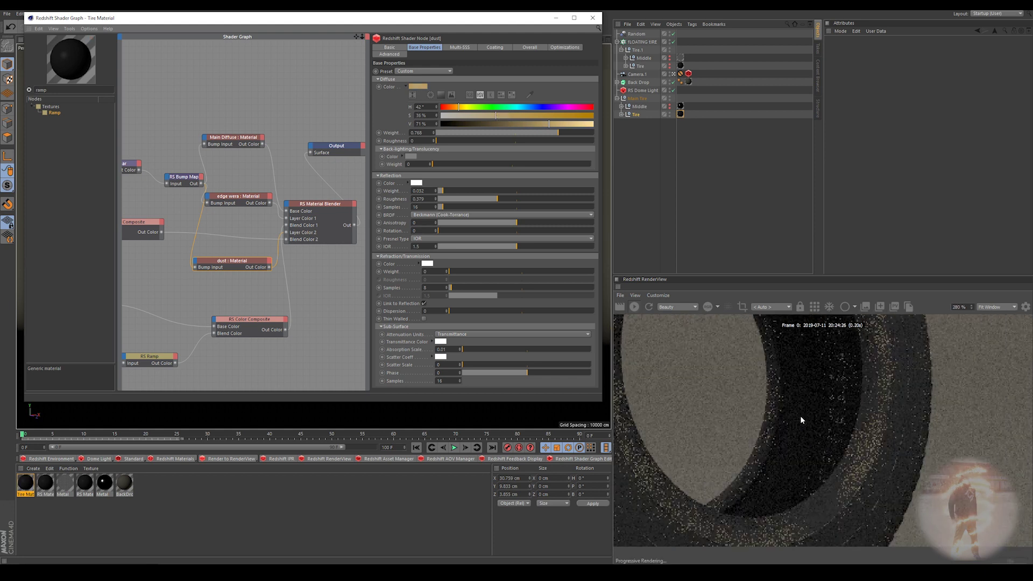
scroll(799, 414, down, 3)
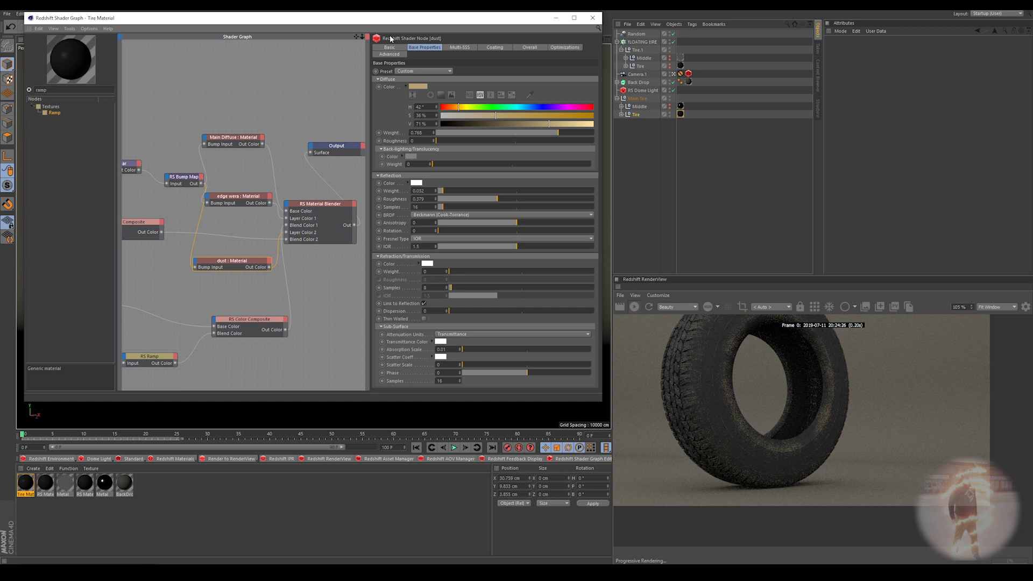
Reduce the dust diffuse color's saturation to 32% and its value to 64%, and check the sidewall up close
drag(478, 118, 540, 127)
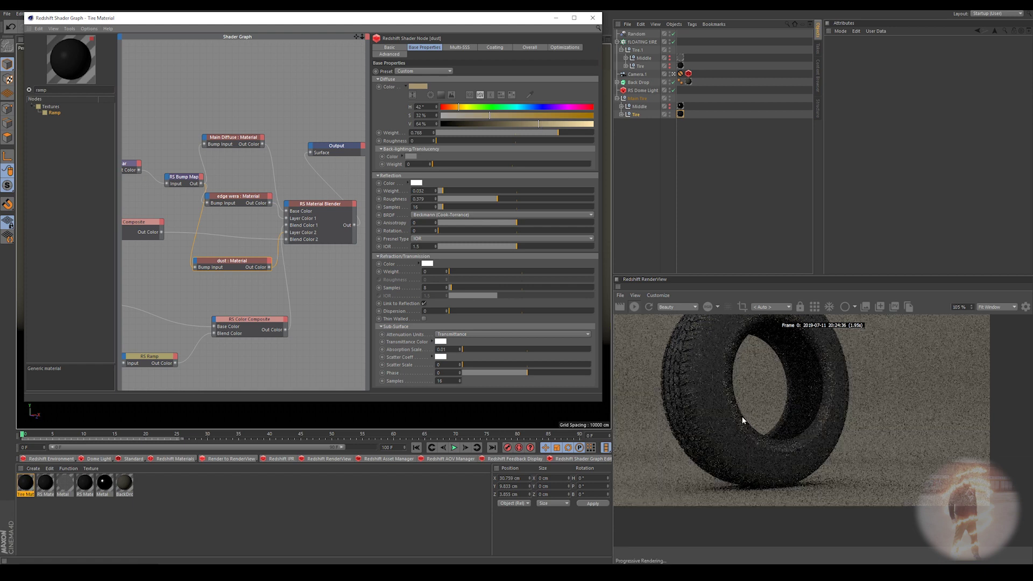
scroll(769, 414, down, 2)
scroll(787, 394, up, 5)
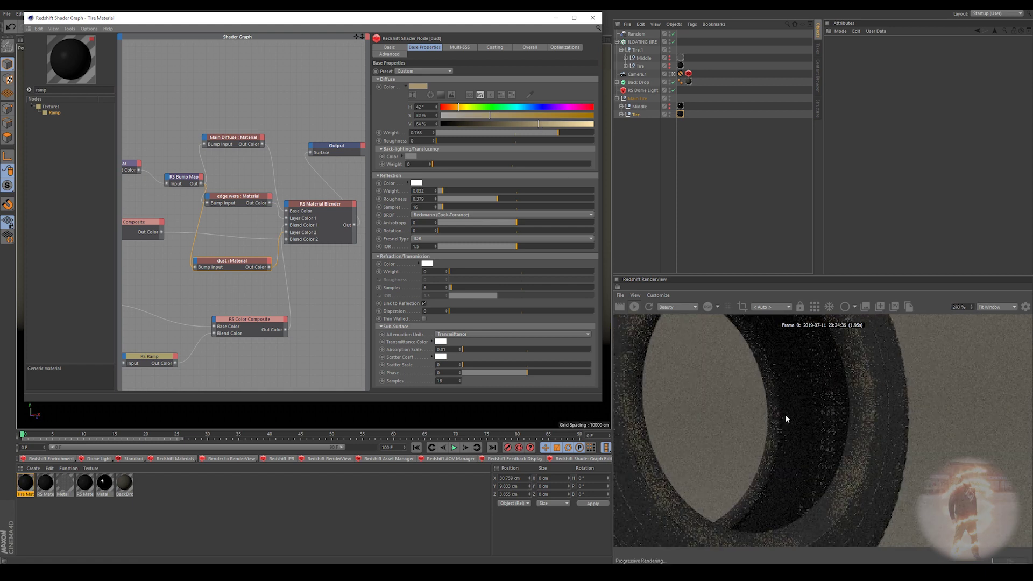
scroll(801, 396, down, 4)
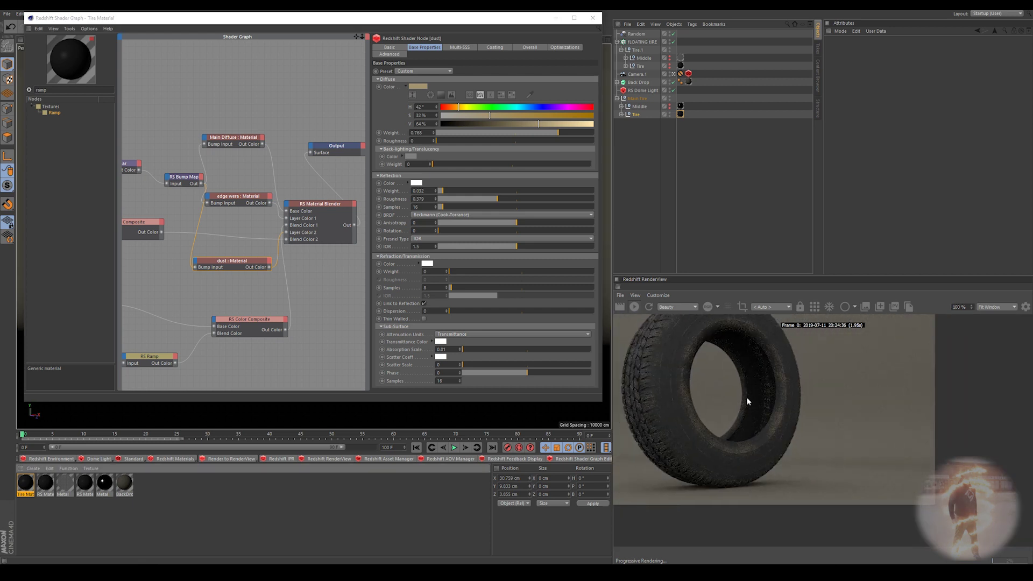
Examine the dust and edge wear across the tire's tread and sidewall in the render, from afar and up close
scroll(756, 400, down, 2)
scroll(761, 405, up, 2)
drag(761, 405, 799, 427)
scroll(799, 426, down, 2)
scroll(769, 403, up, 1)
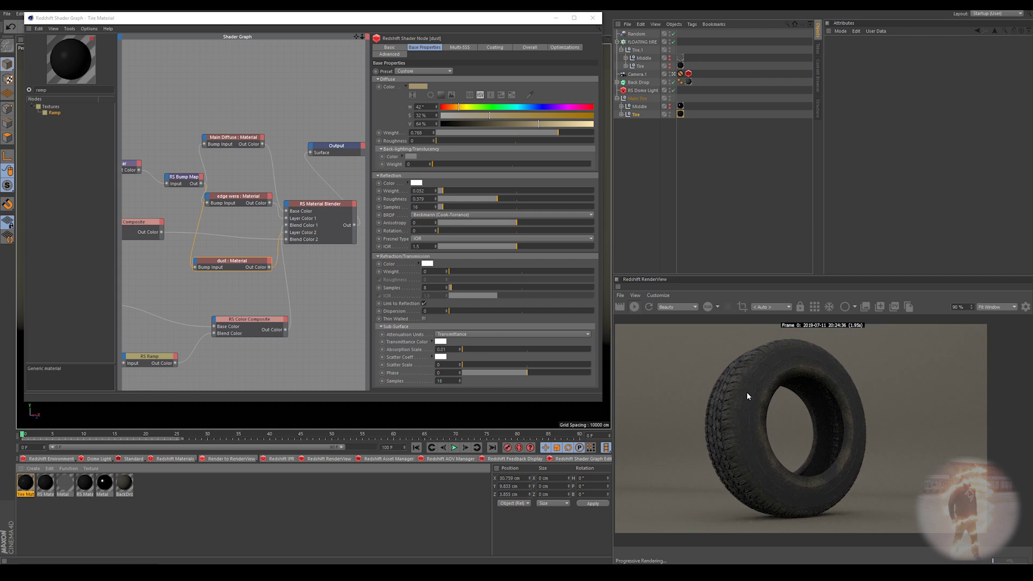
scroll(766, 401, up, 2)
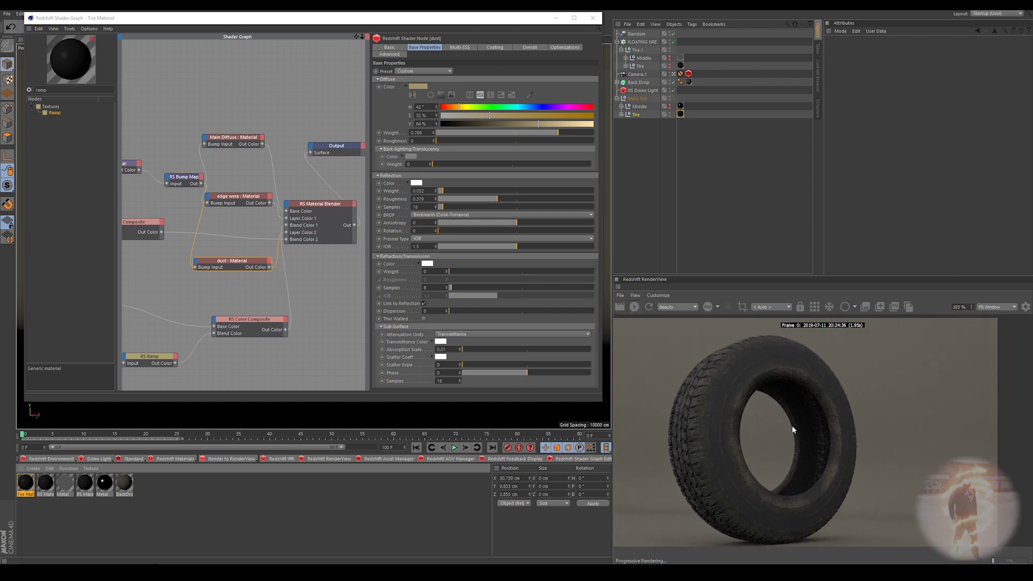
middle_drag(792, 429, 811, 411)
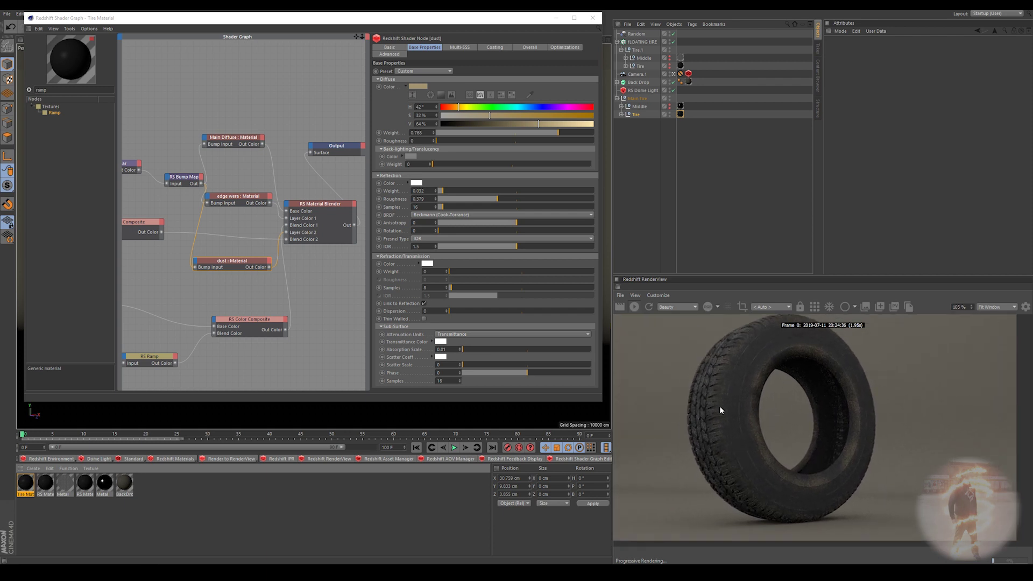
scroll(720, 409, up, 2)
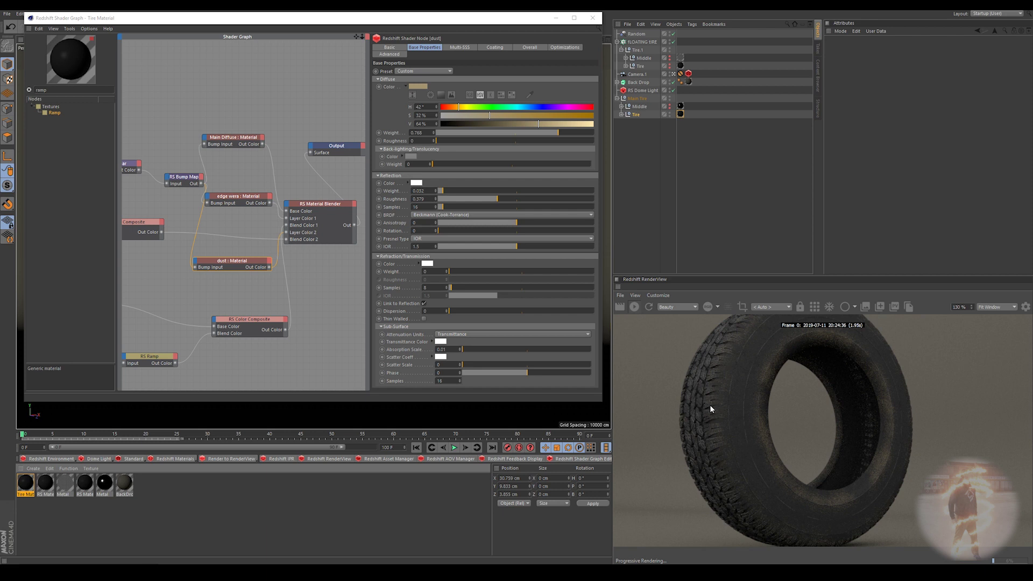
scroll(709, 401, up, 10)
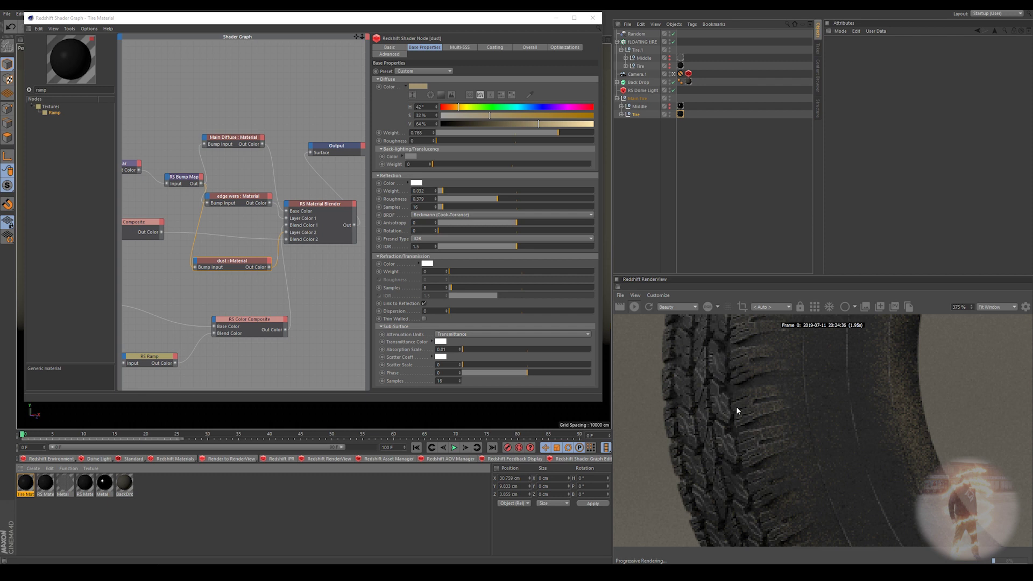
scroll(738, 411, down, 5)
scroll(786, 418, up, 2)
scroll(780, 425, down, 4)
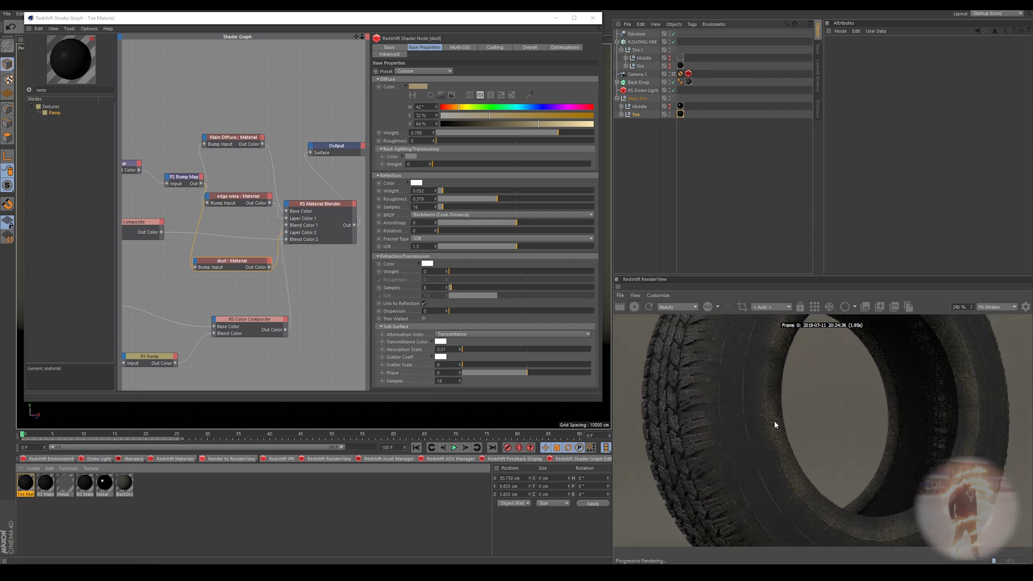
Make the main tire's Middle rim object visible in the render and inspect the complete wheel
click(669, 107)
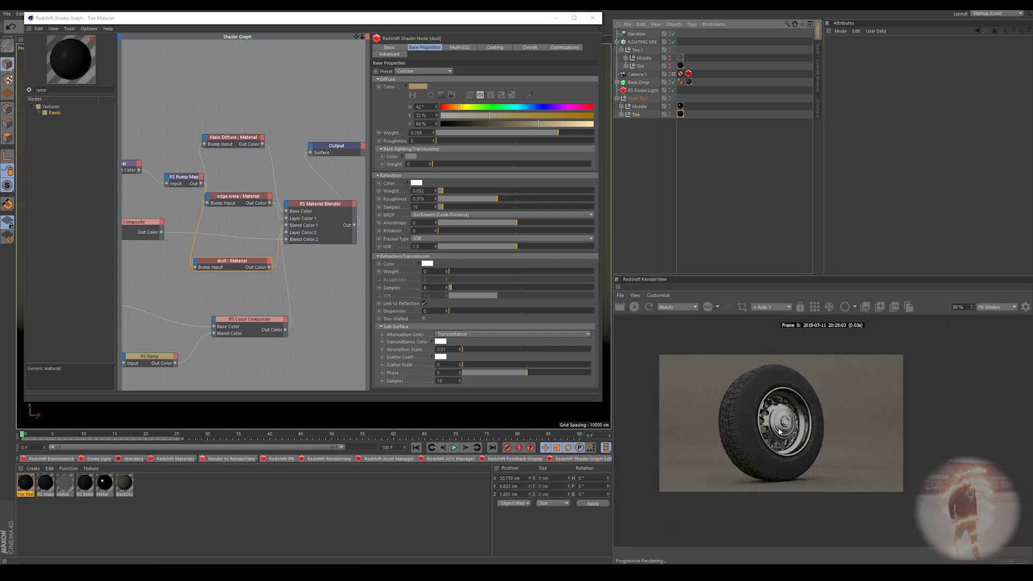
scroll(785, 426, up, 2)
scroll(785, 426, down, 3)
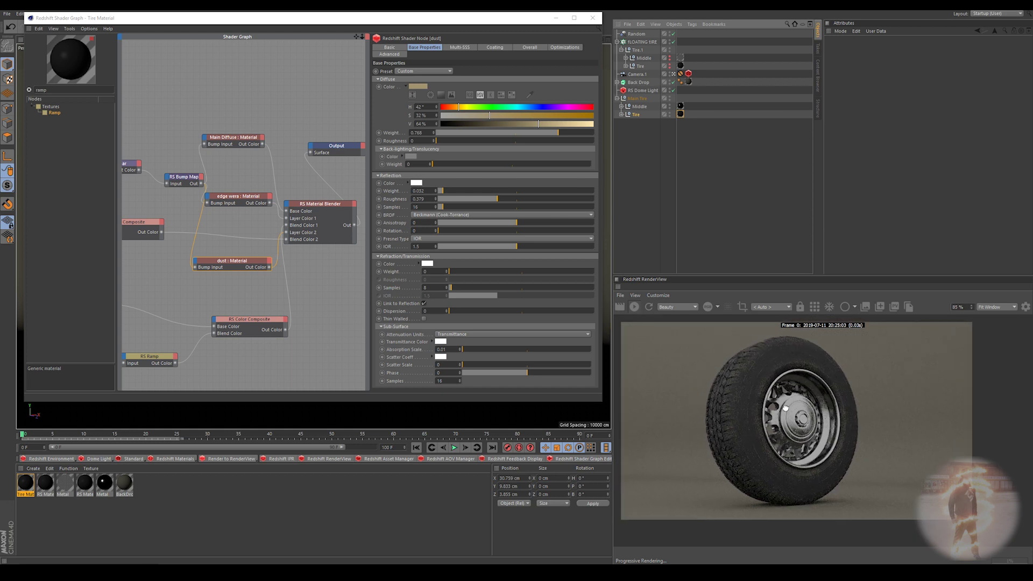
scroll(799, 423, down, 1)
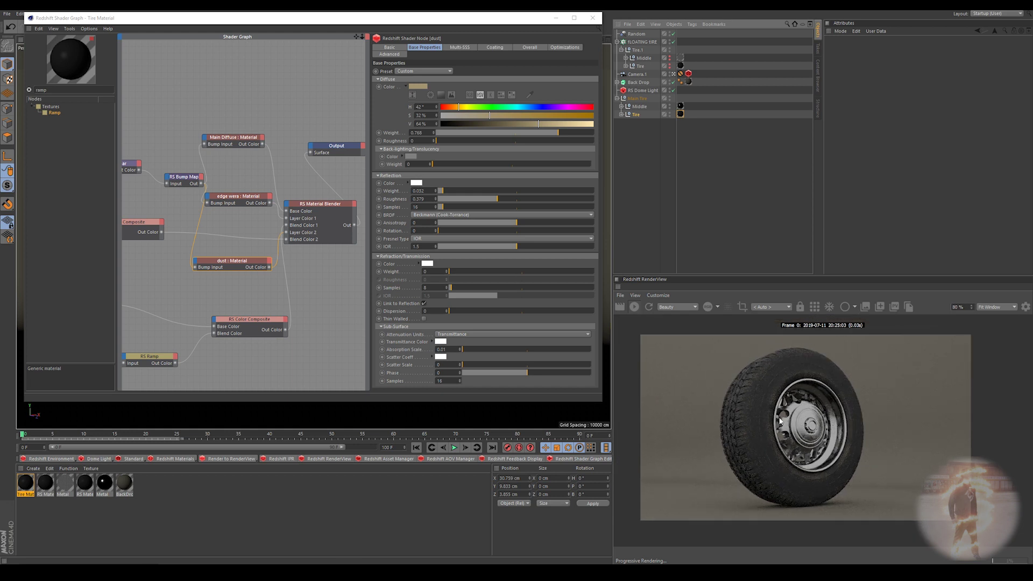
scroll(734, 382, up, 2)
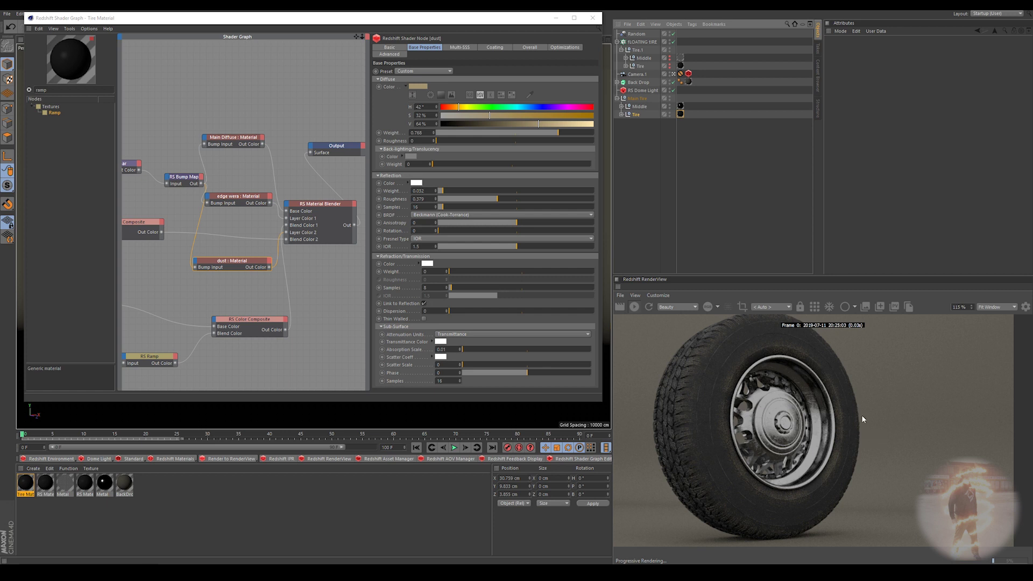
scroll(869, 408, down, 1)
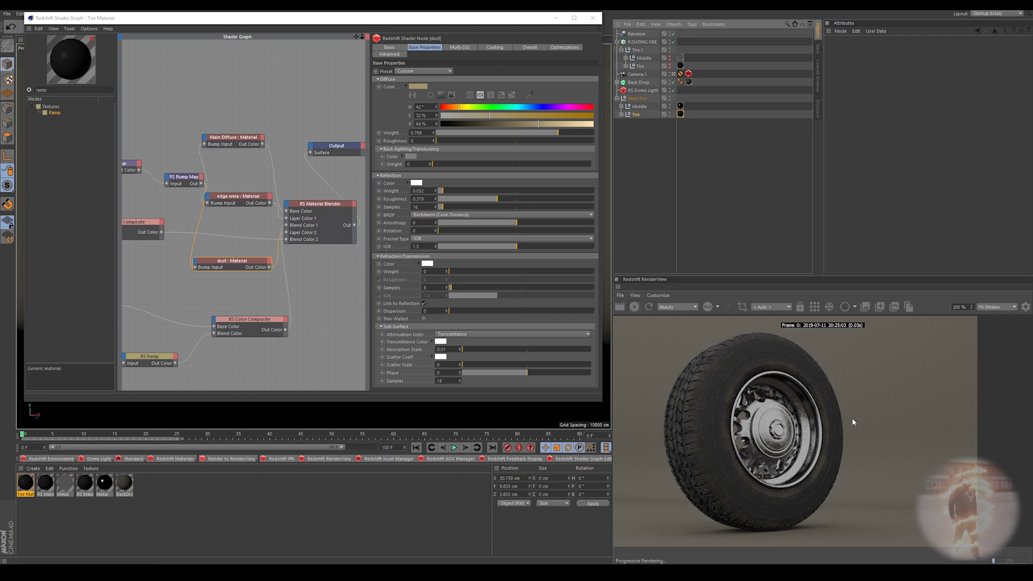
middle_drag(853, 417, 884, 416)
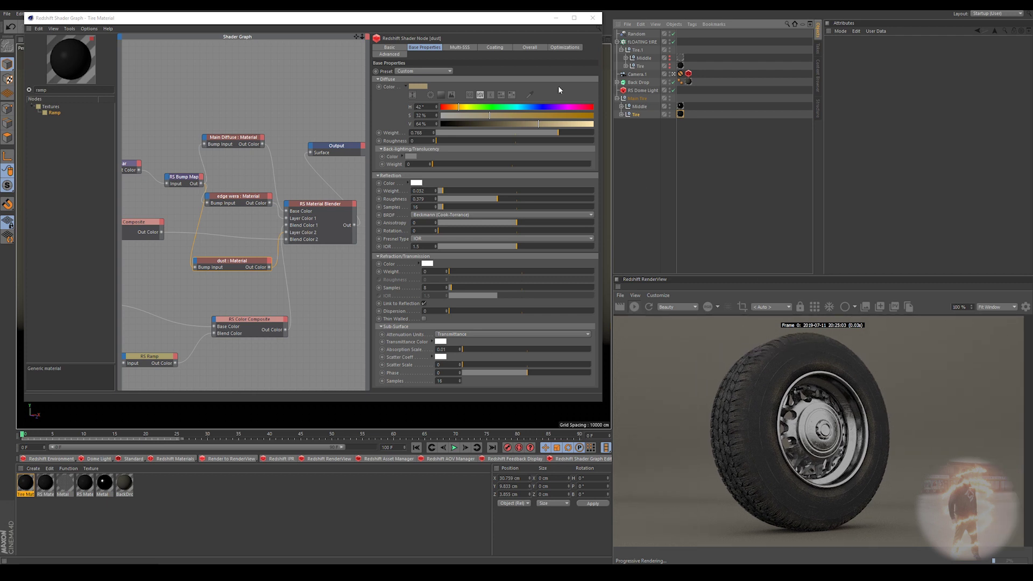